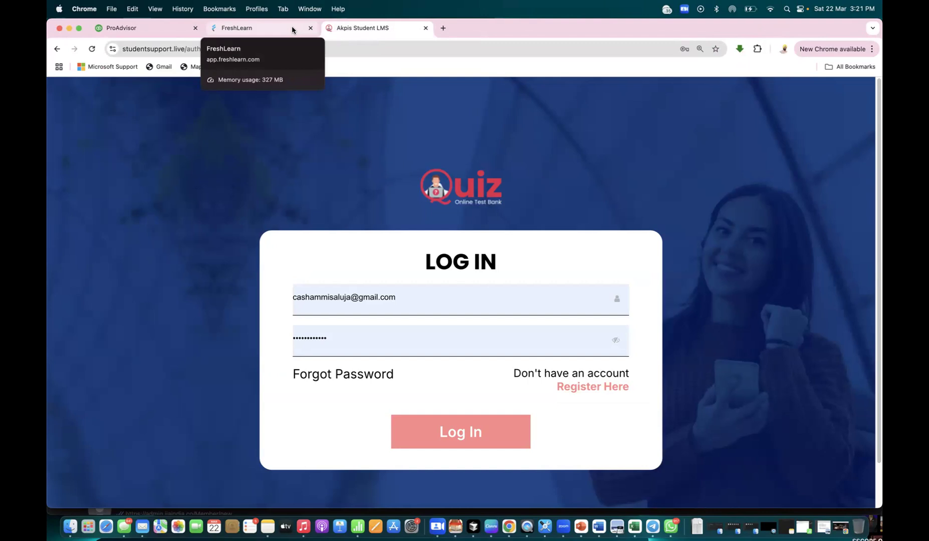
Switch to FreshLearn and review the Module 1 lectures of the "QuickBooks Essentials for Beginners ( Fundamentals )" course.
click(292, 30)
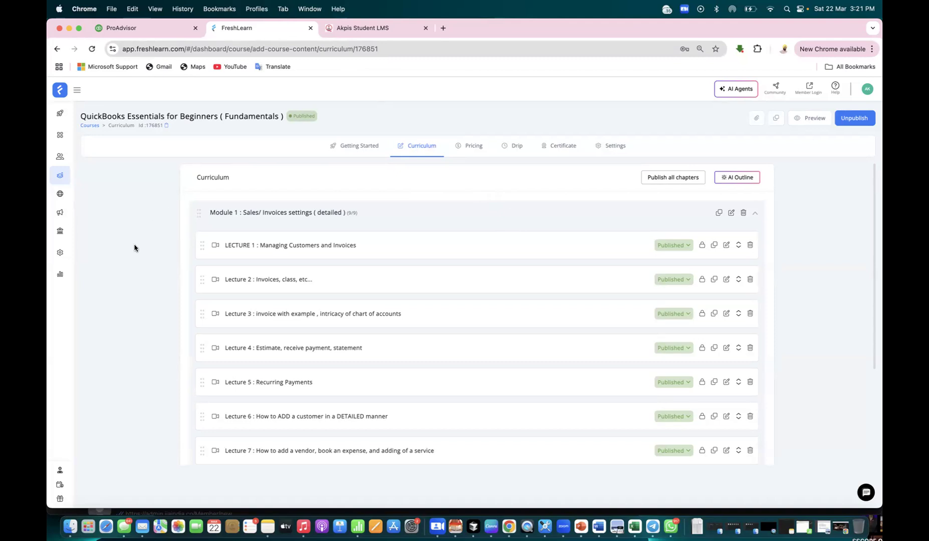
scroll(134, 248, down, 2)
scroll(134, 247, up, 2)
scroll(134, 247, down, 1)
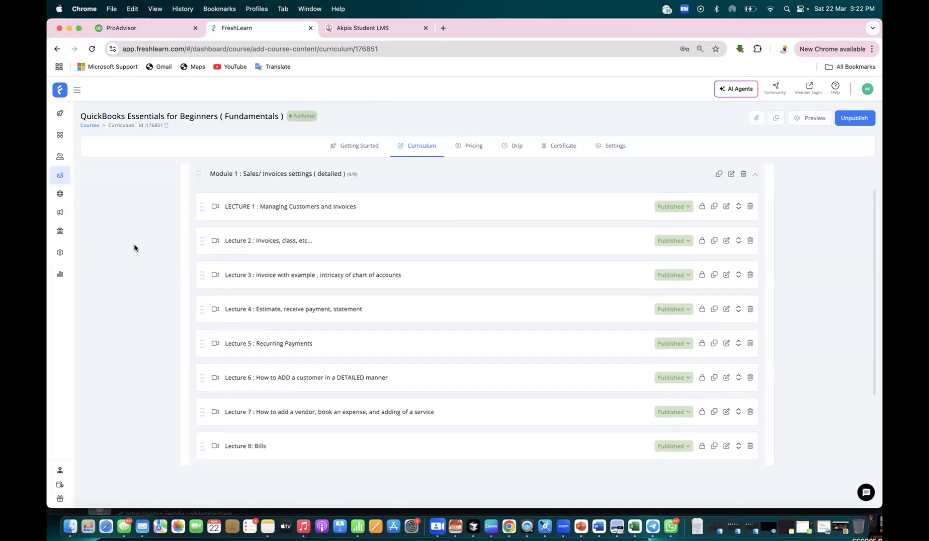
scroll(135, 248, up, 1)
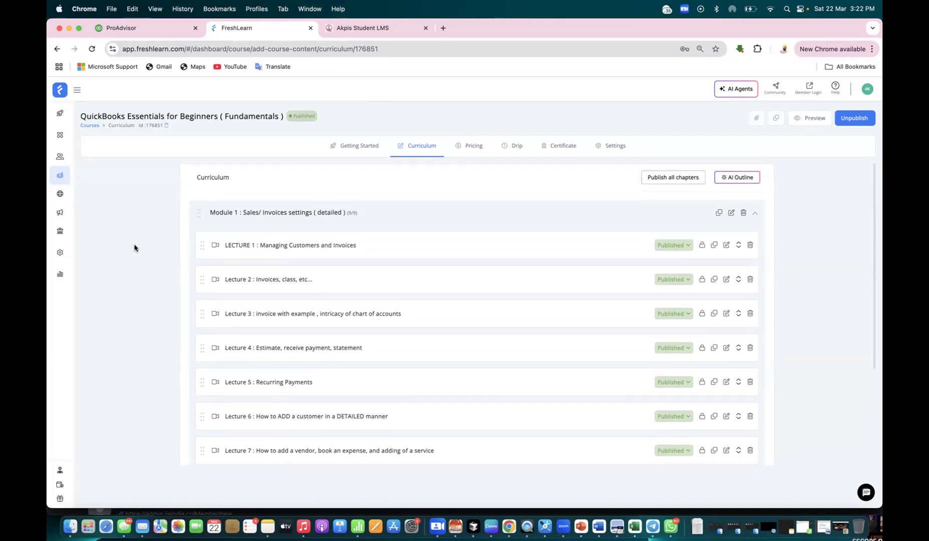
drag(81, 115, 287, 121)
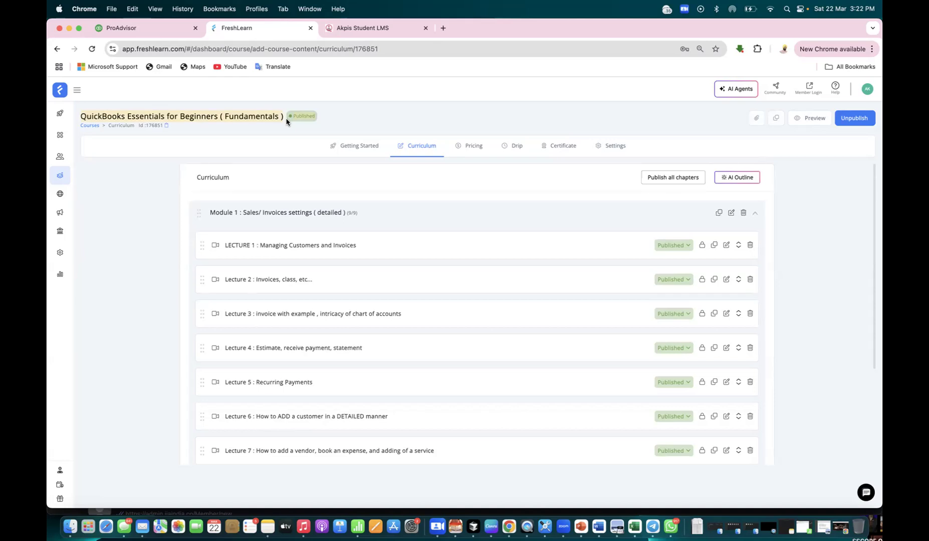
click(145, 242)
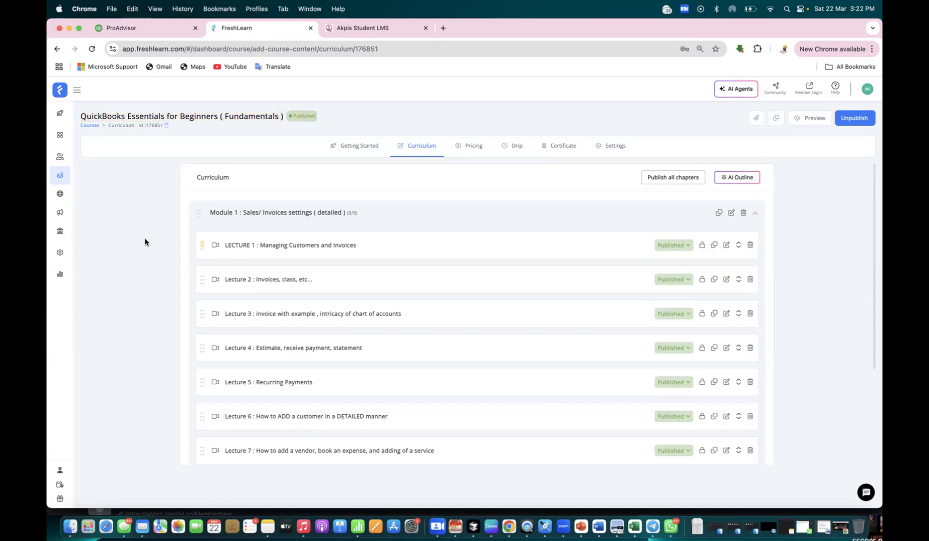
scroll(145, 242, down, 5)
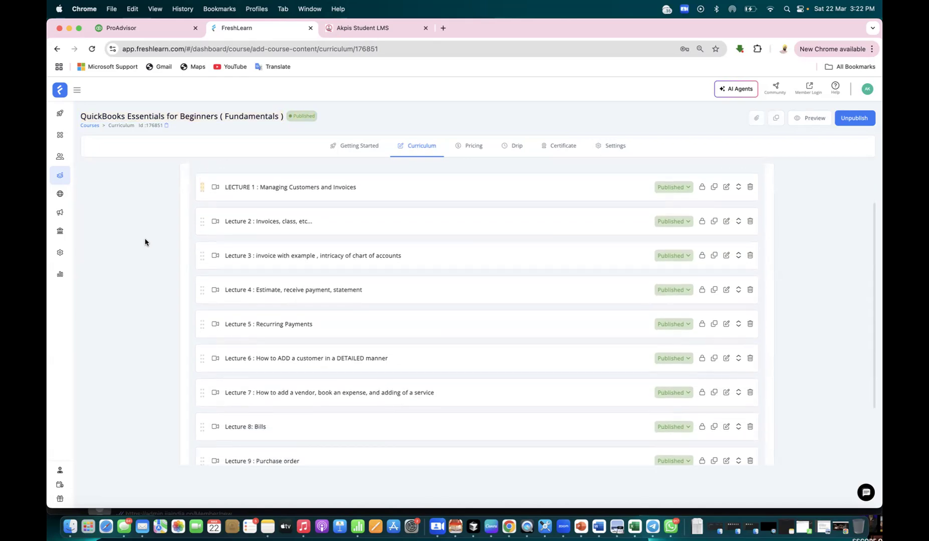
scroll(145, 242, up, 3)
scroll(145, 242, down, 2)
scroll(145, 242, up, 2)
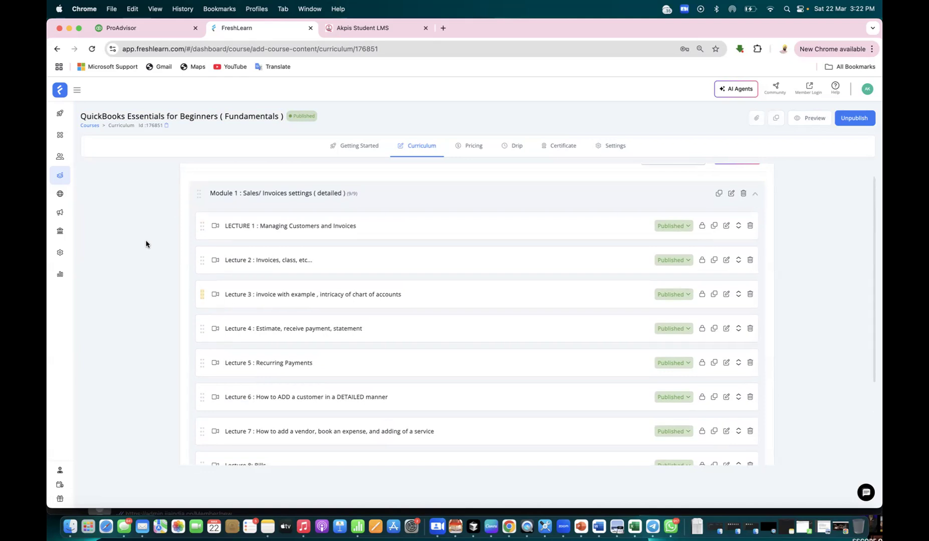
scroll(146, 243, down, 2)
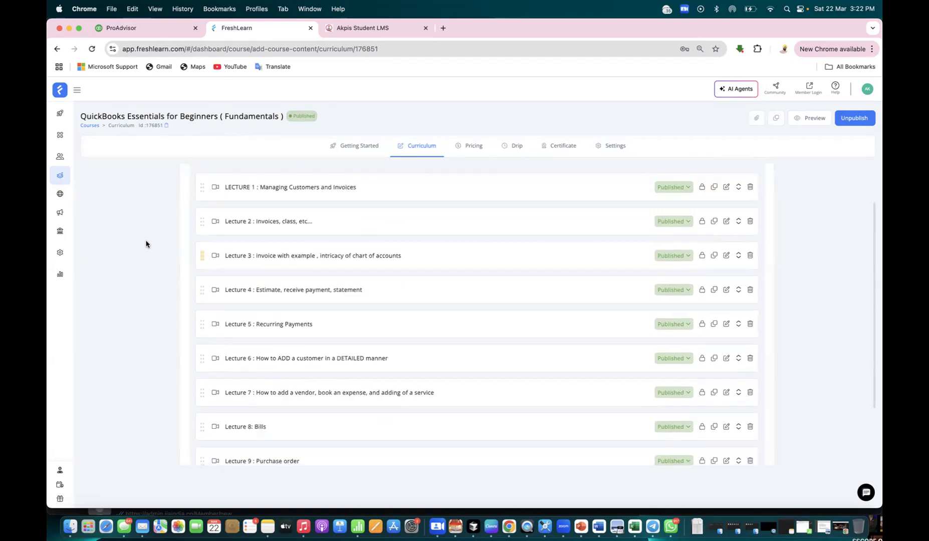
scroll(145, 244, up, 2)
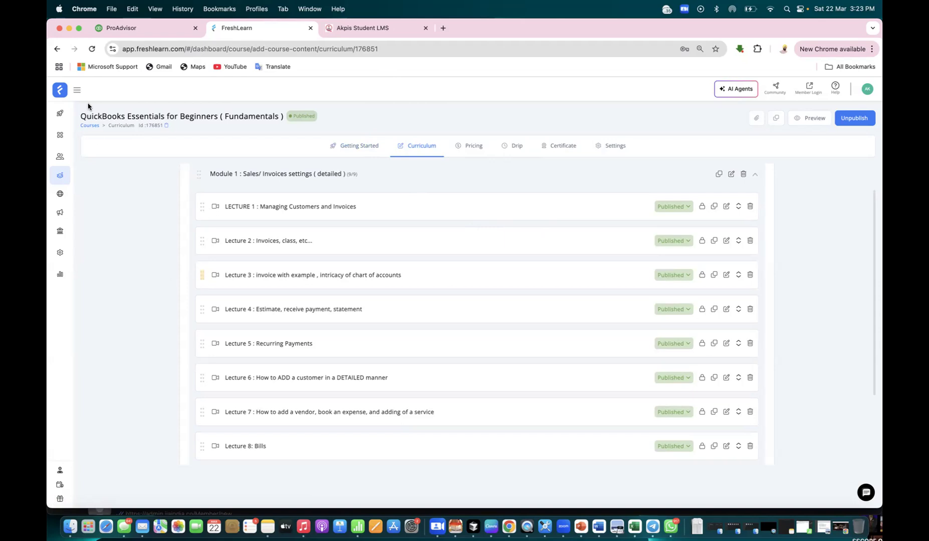
drag(83, 116, 287, 124)
Switch to QuickBooks Online Accountant and open a new vendor credit form.
click(384, 33)
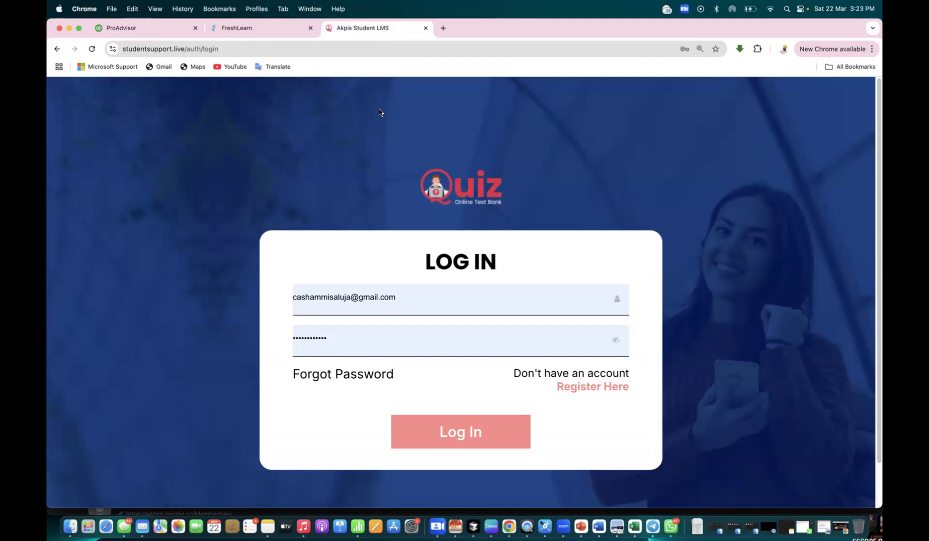
click(170, 28)
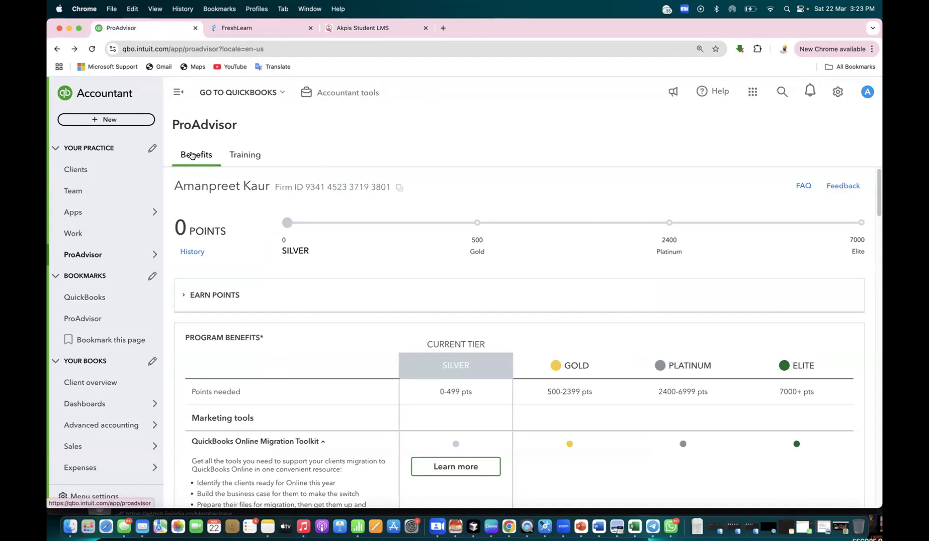
click(133, 122)
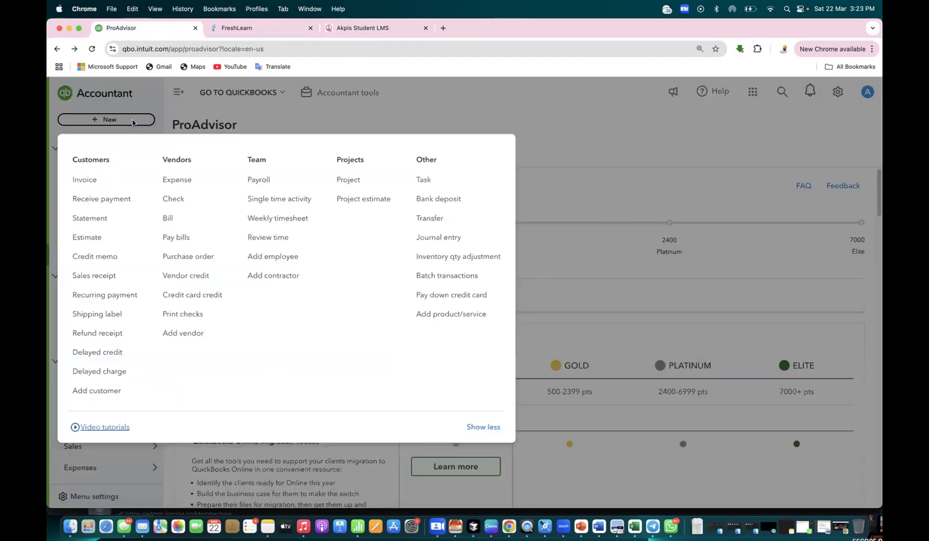
click(200, 283)
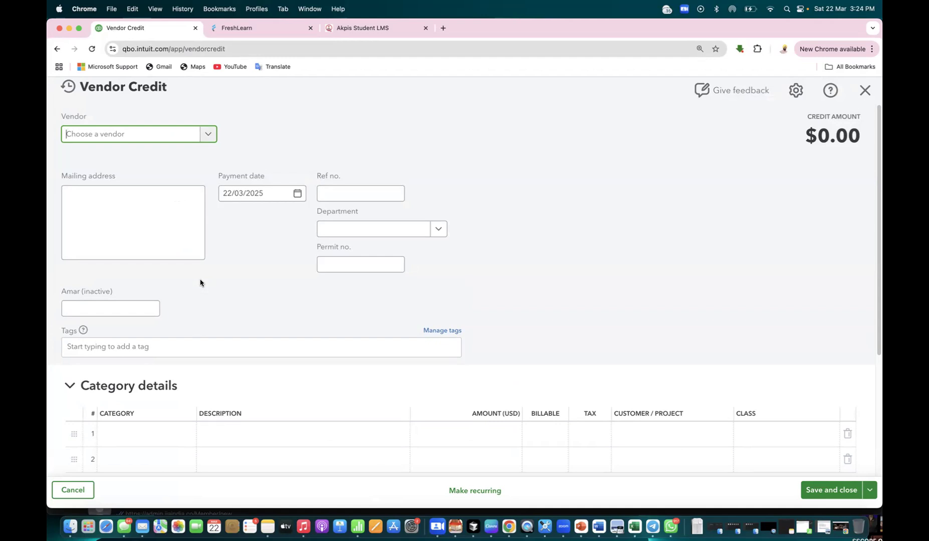
Switch to Microsoft Word and write the note "Expense :- incur, and paid" in the blank document.
key(super+Tab)
key(super+Tab)
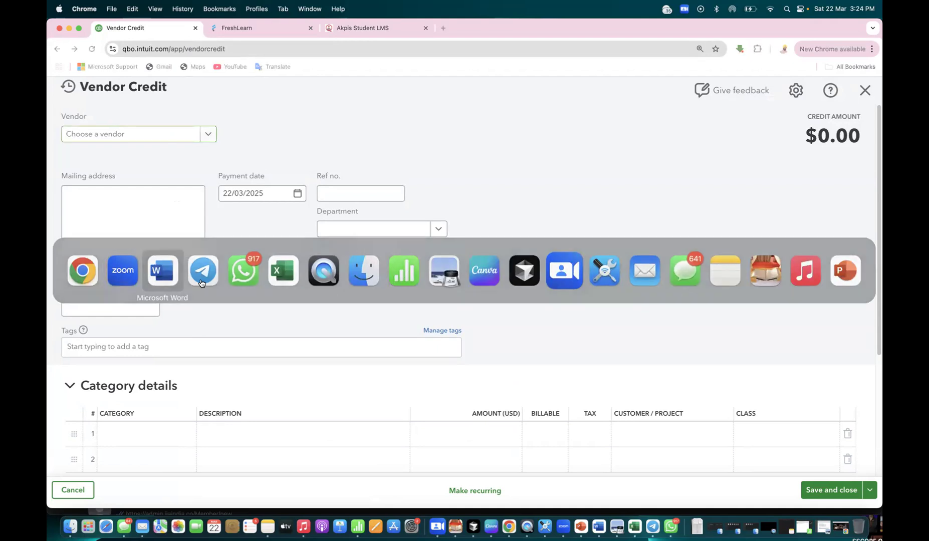
text(Expense)
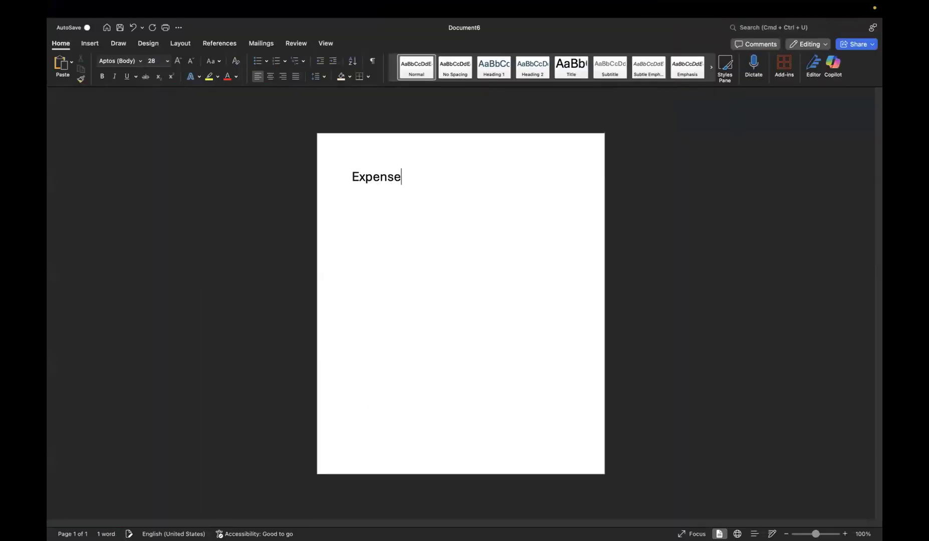
text( :-)
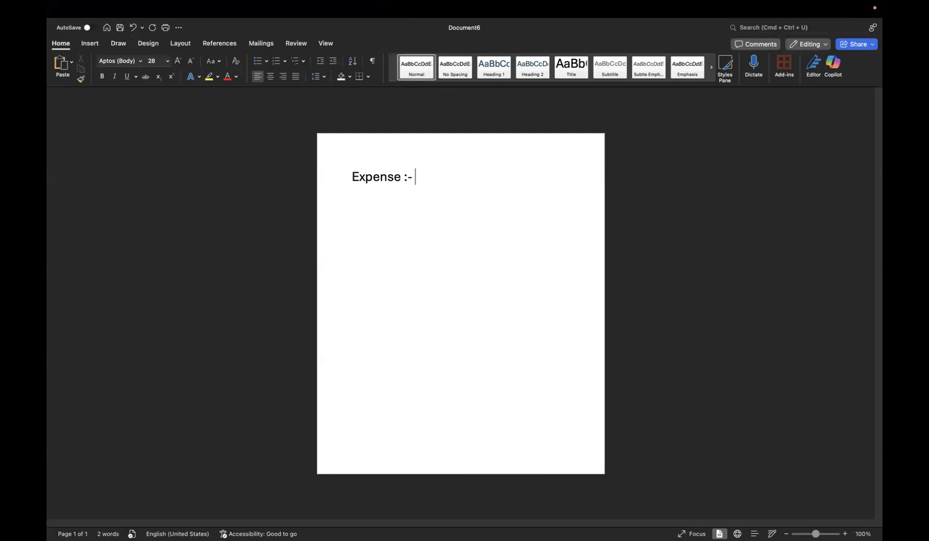
text( incure)
key(BackSpace)
text(r)
key(BackSpace)
text(, and )
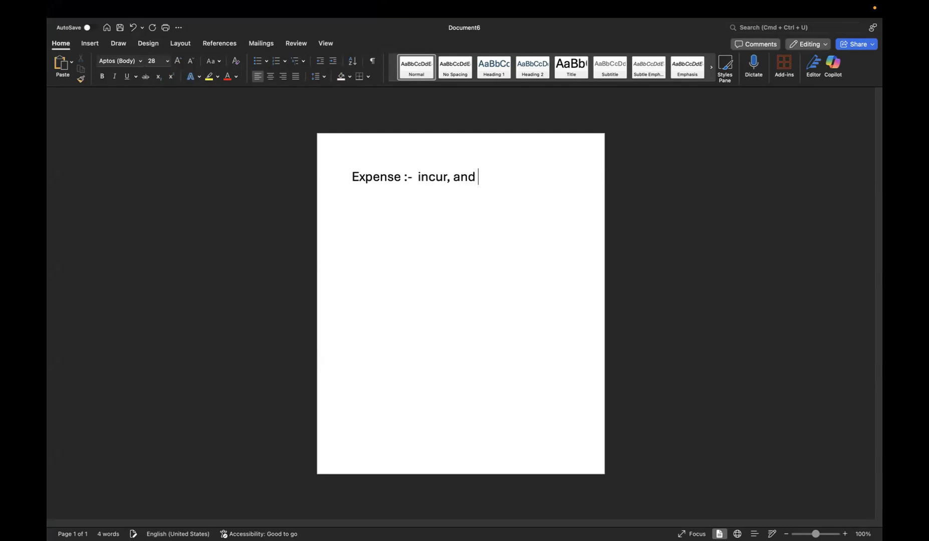
text(paid)
Add the line "Bill: raise, but payment is yet to be made." below the expense note.
key(Return)
text(ill:)
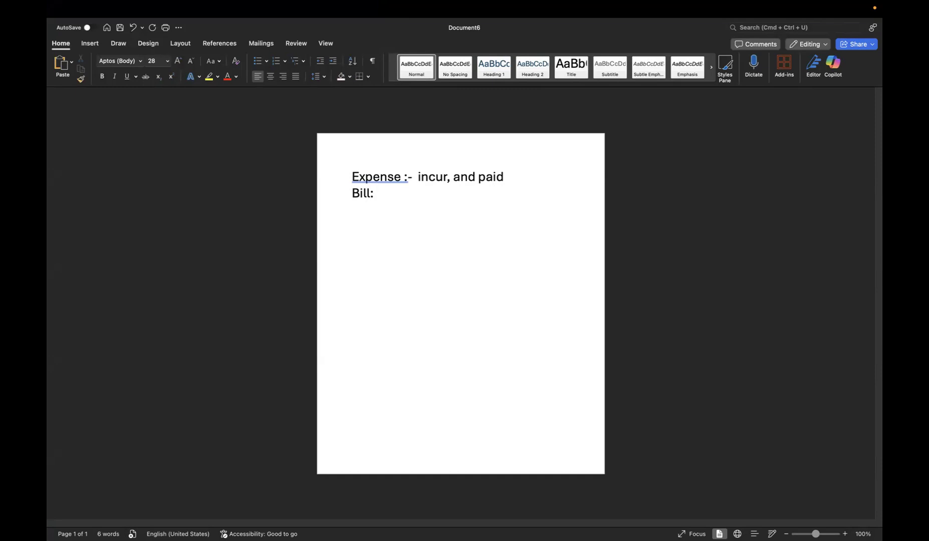
text(raise)
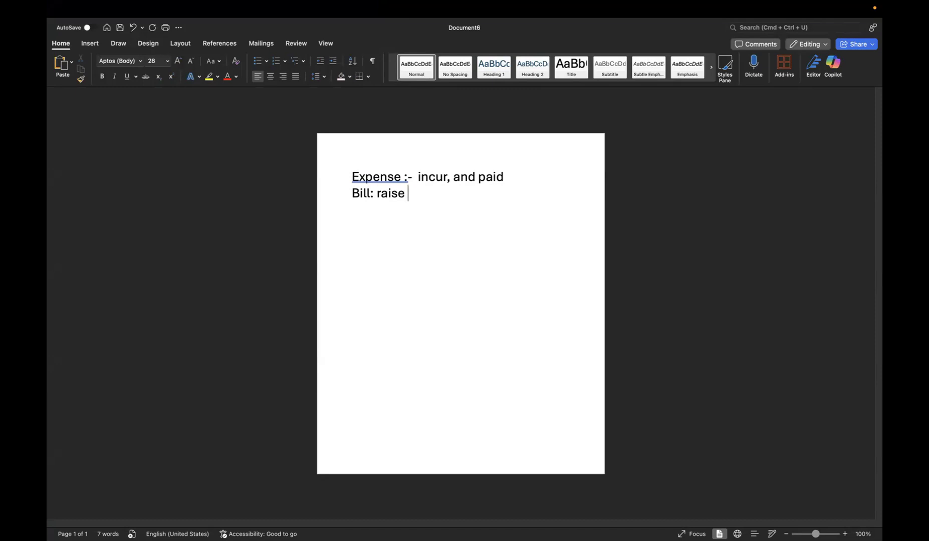
text( , b)
key(BackSpace)
key(BackSpace)
key(BackSpace)
key(BackSpace)
text(, but paym)
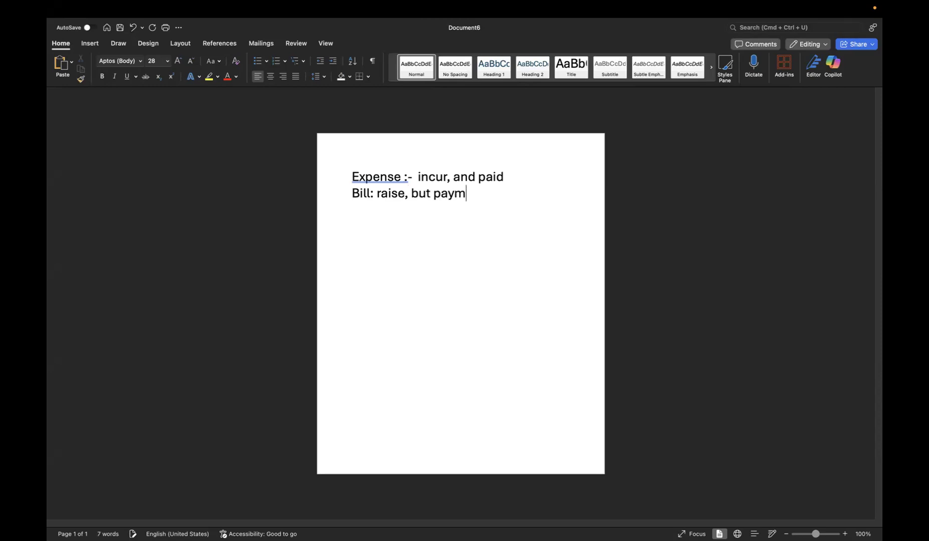
text(ent is )
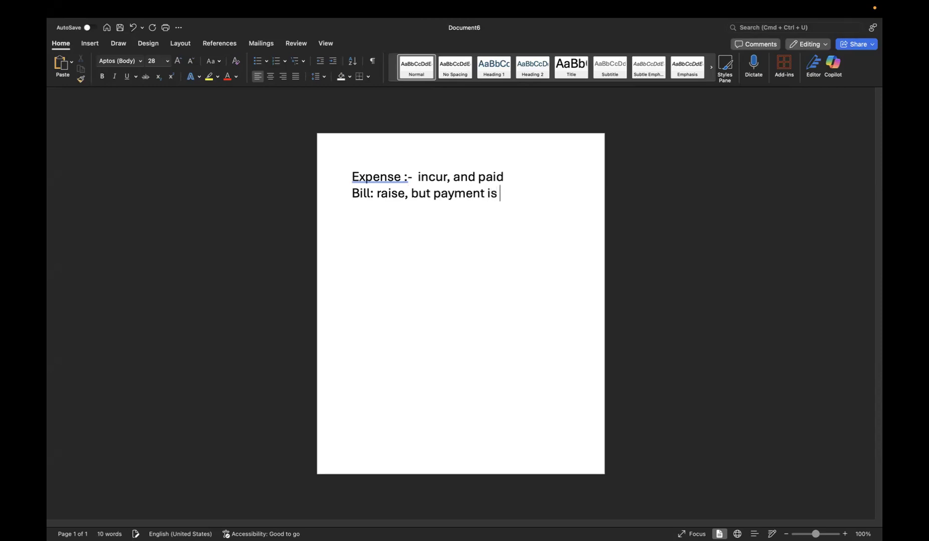
text(yet to be made.)
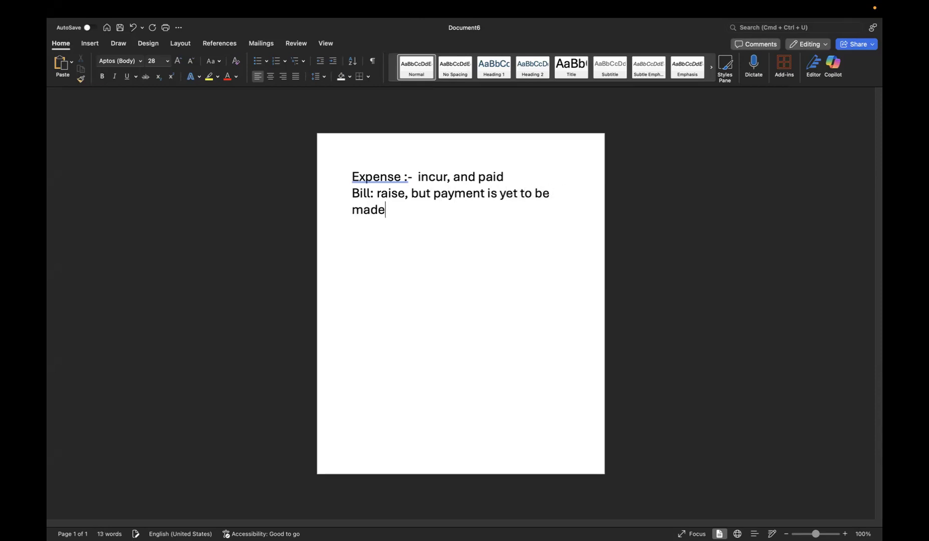
Below a gap, write "Vendor credit : - Payment has been made." followed by "Expense incurred" on its own line.
key(Return)
key(Return)
text(Vendor credit )
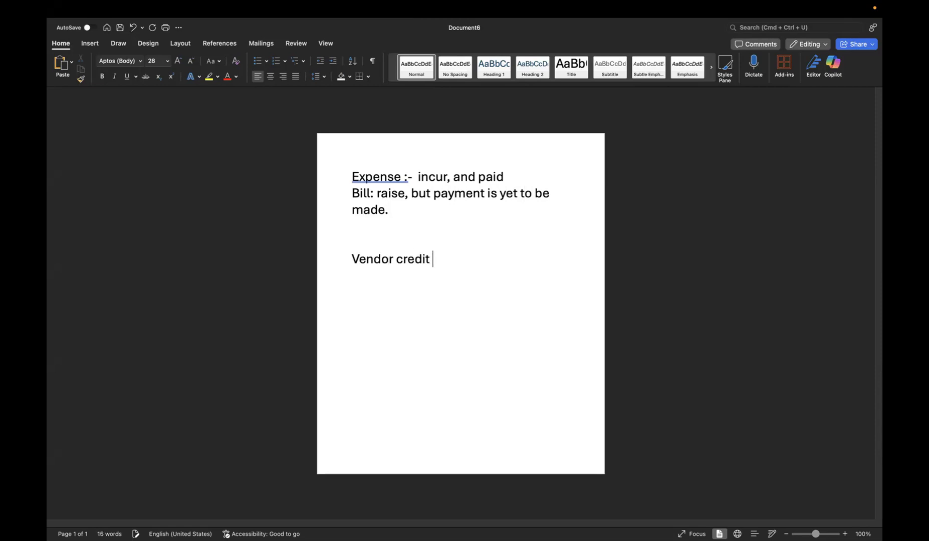
text(: - Payment h)
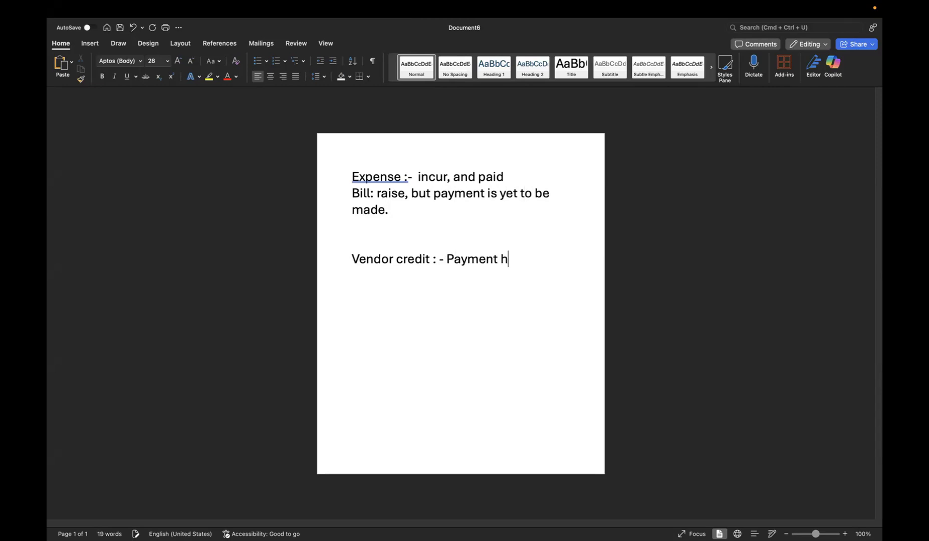
text(as been ma)
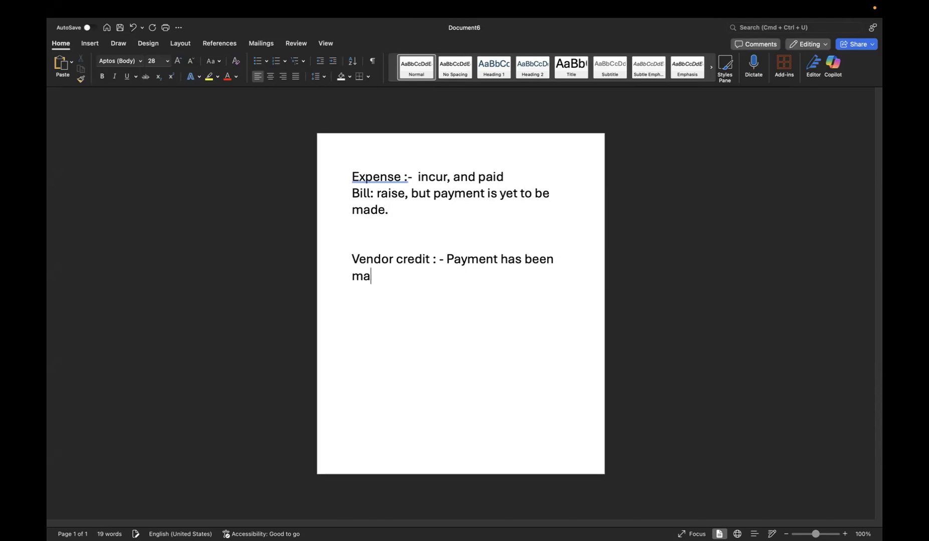
text(de.)
key(Return)
text(expens)
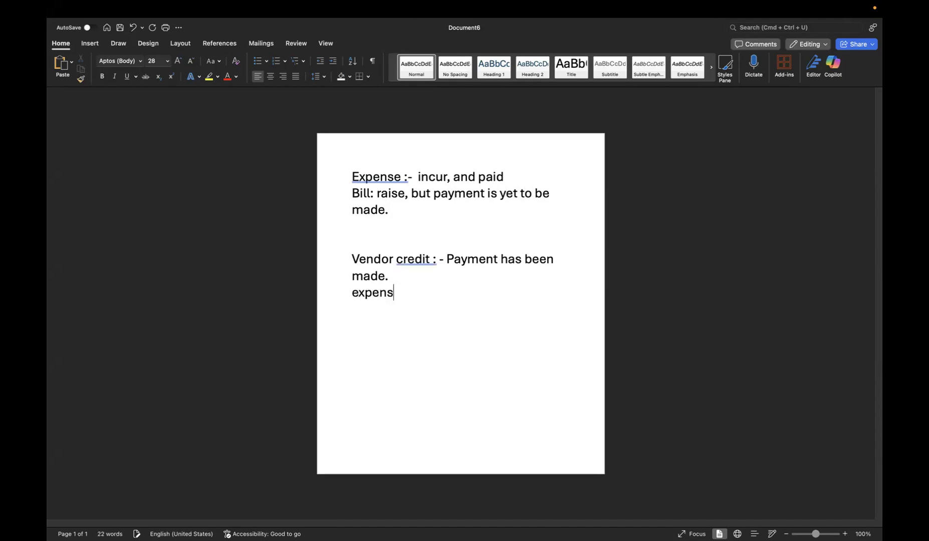
text(e incurred)
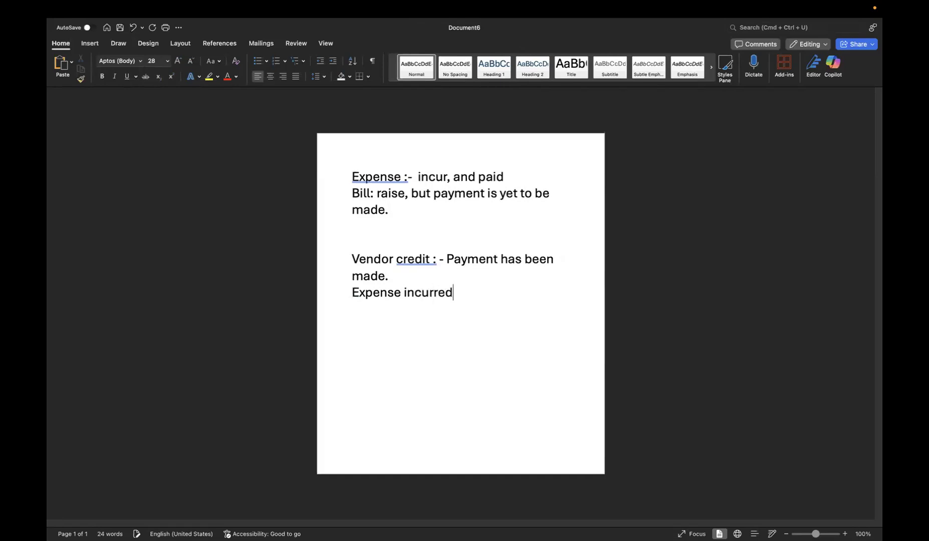
Leave a blank line and add the lead-in "But because of some reasons:-" under the vendor credit note.
key(Return)
key(Return)
text(but beca)
text(use of some reasons)
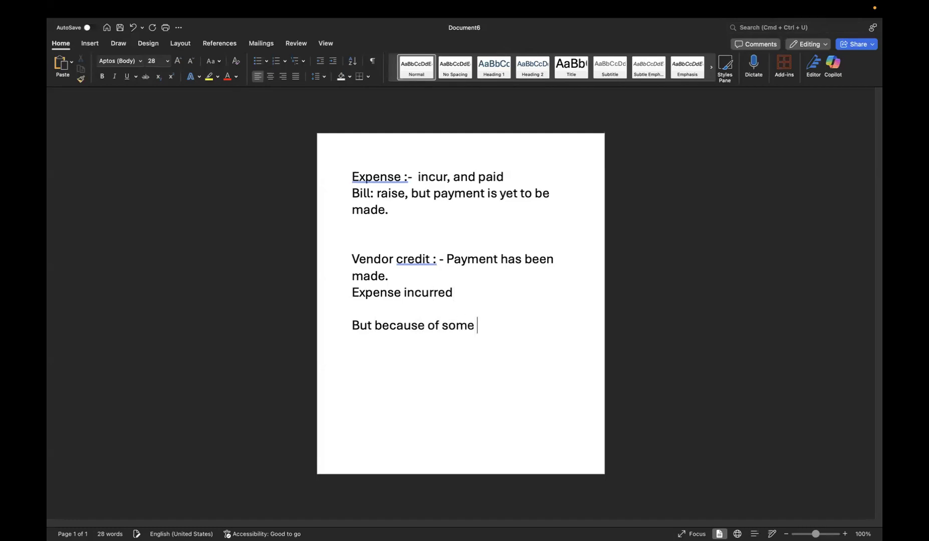
text(:-)
key(Return)
Create a numbered list in the 1) style with the items "Over-payment", "Goods returned" and "Clerical error...........".
text(1))
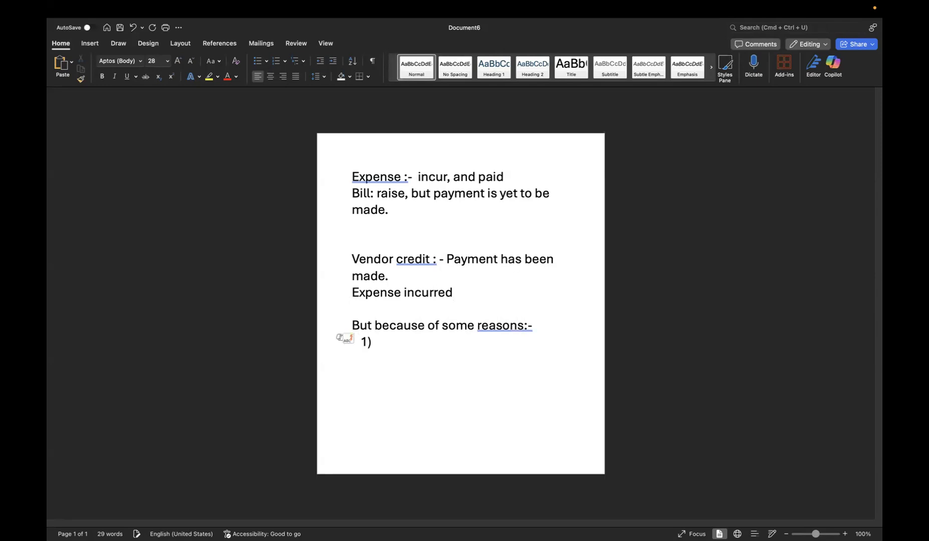
text( over-)
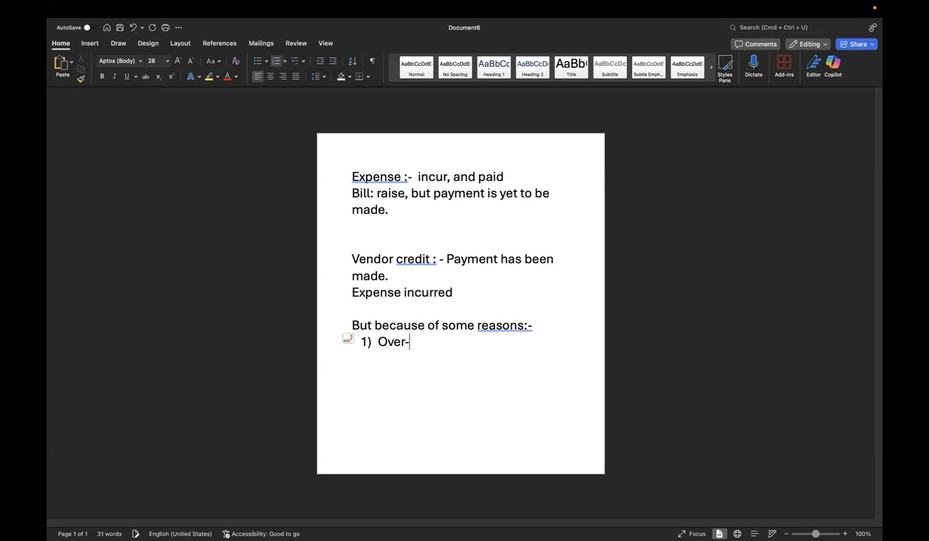
text(payment)
key(Return)
text(goods re)
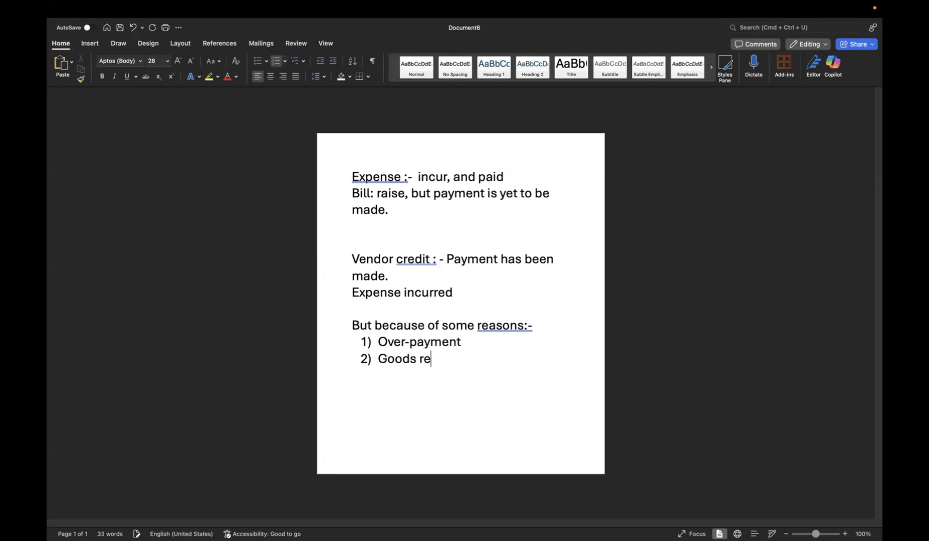
text(tirne)
key(BackSpace)
key(BackSpace)
key(BackSpace)
key(BackSpace)
text(urned)
key(Return)
text(cleric)
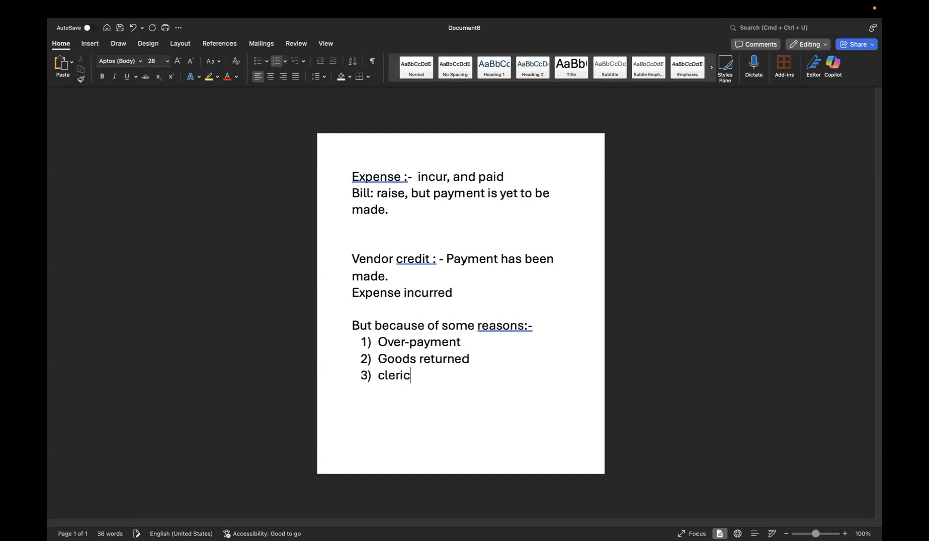
text(al err)
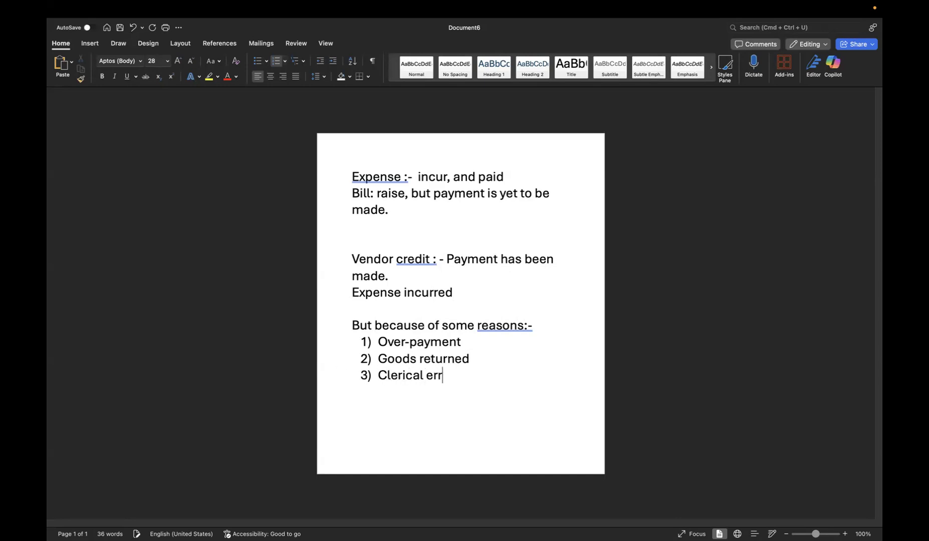
text(or.............)
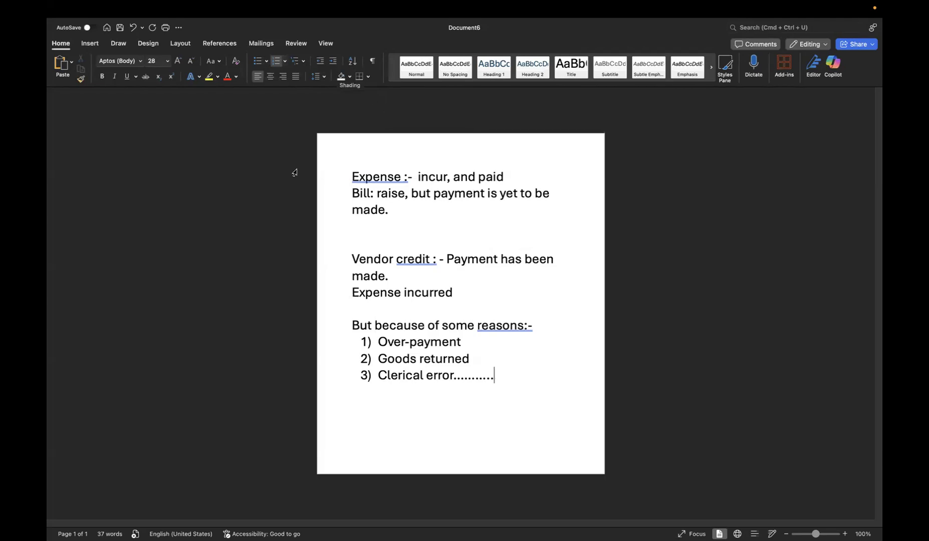
Format the "Vendor credit :" heading in the notes with red text and yellow highlighting.
drag(351, 259, 437, 259)
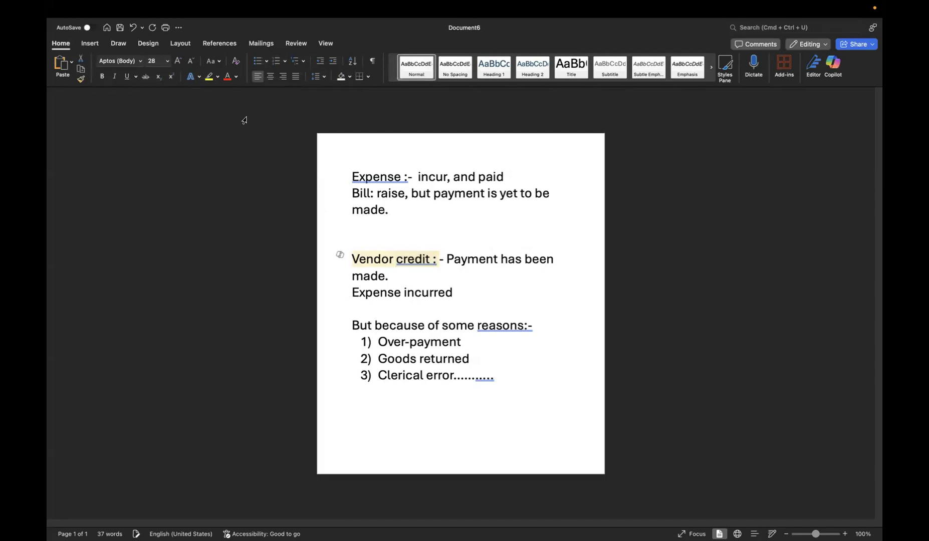
click(228, 76)
click(209, 76)
click(497, 377)
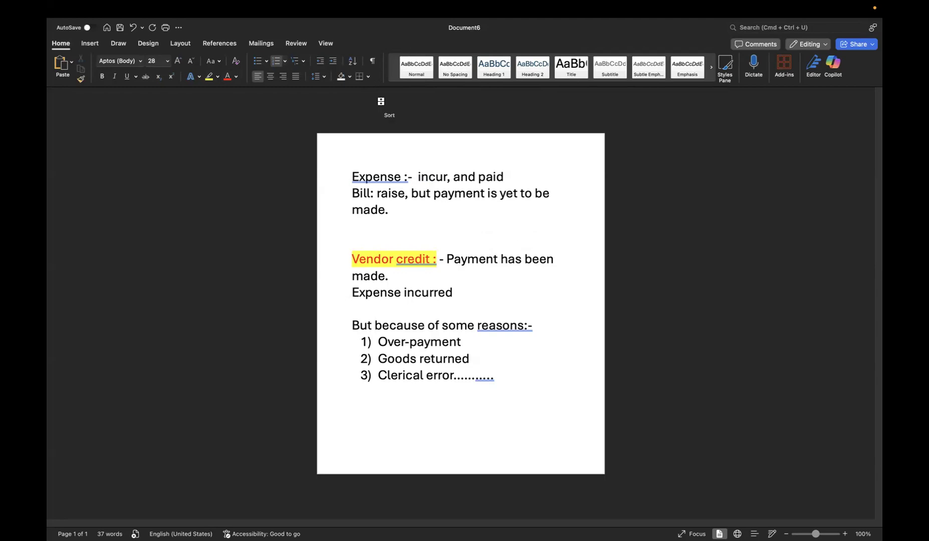
Switch to QuickBooks Online, choose a vendor for the vendor credit, and set its reference number to 1245.
key(super+Tab)
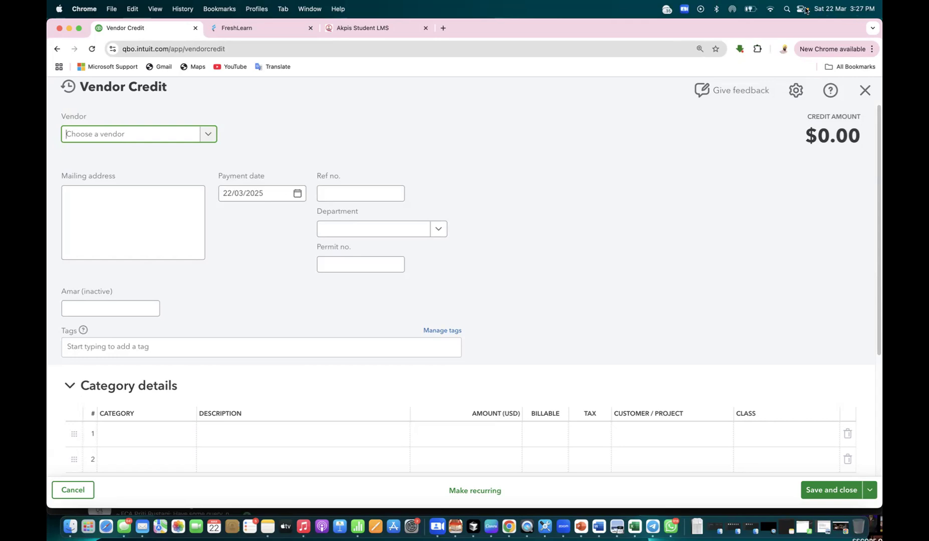
click(684, 134)
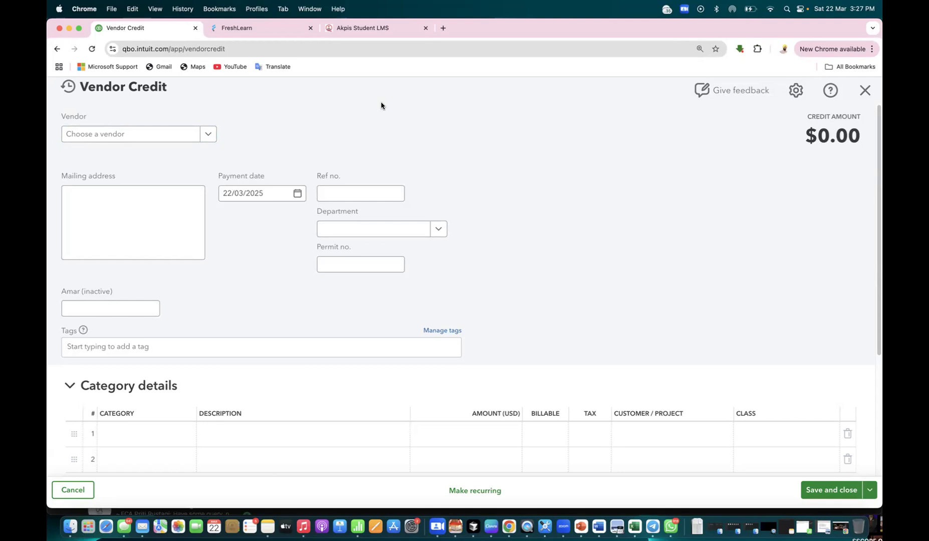
key(super+Tab)
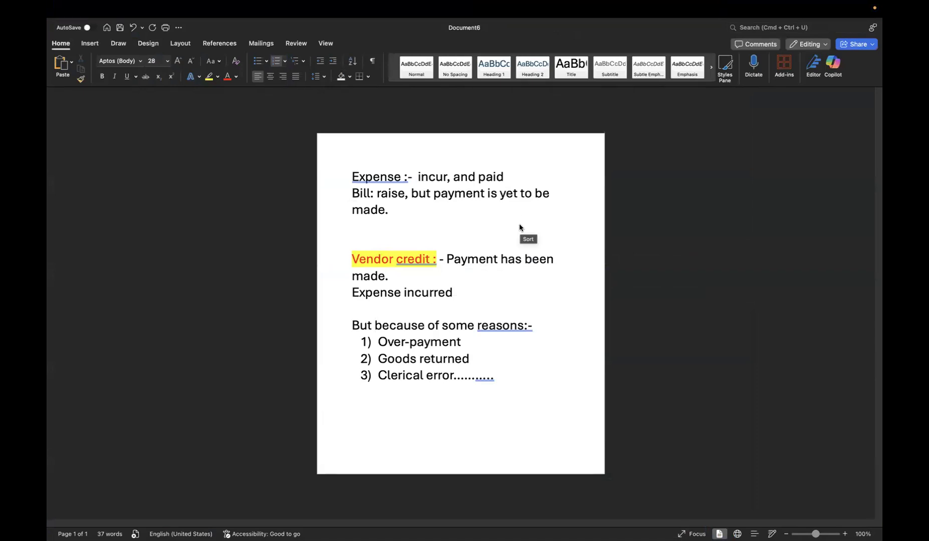
key(super+Tab)
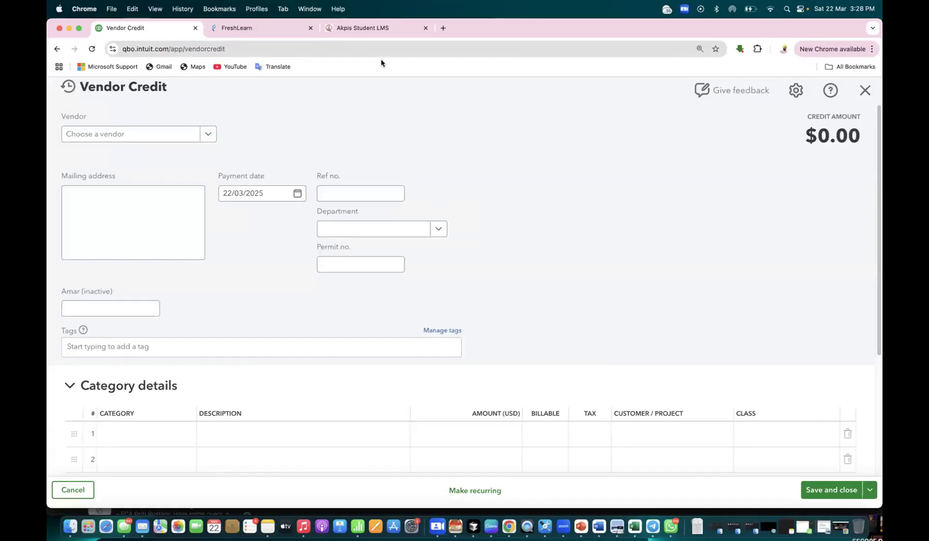
click(208, 139)
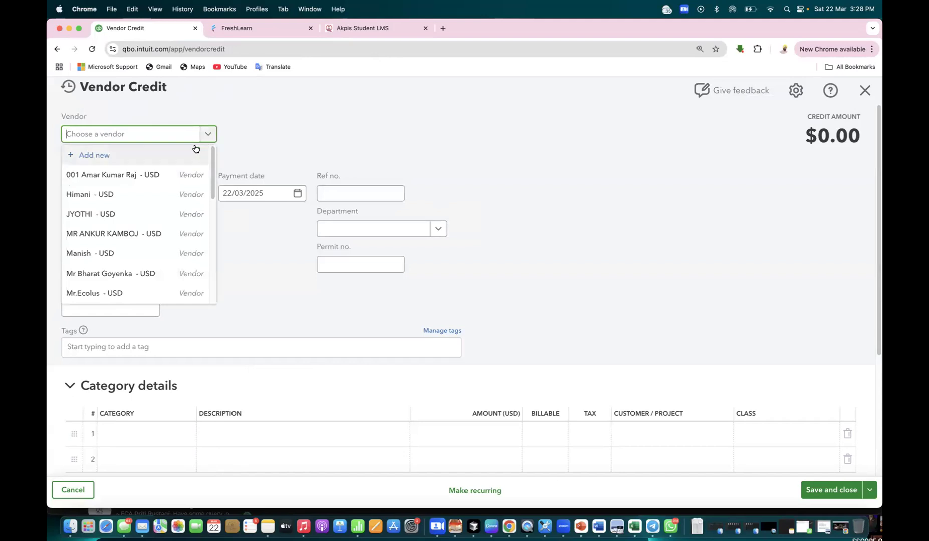
click(135, 235)
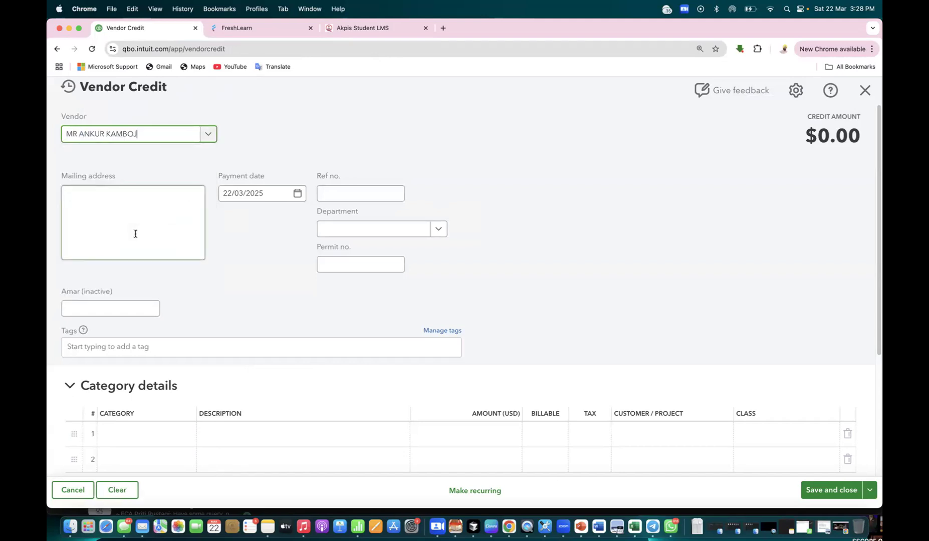
click(342, 189)
text(1245)
Create a new department named "Purchase" from the vendor credit's department field and save it.
click(449, 225)
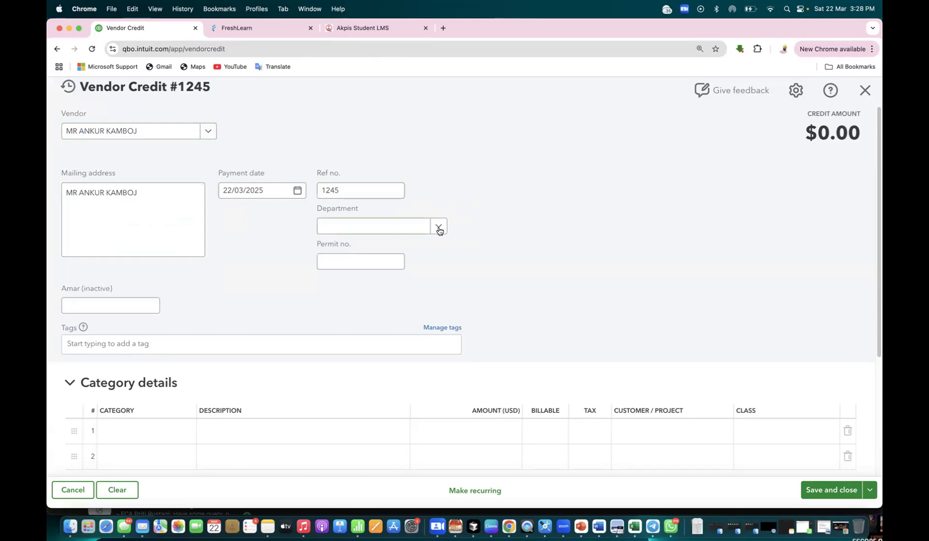
click(438, 231)
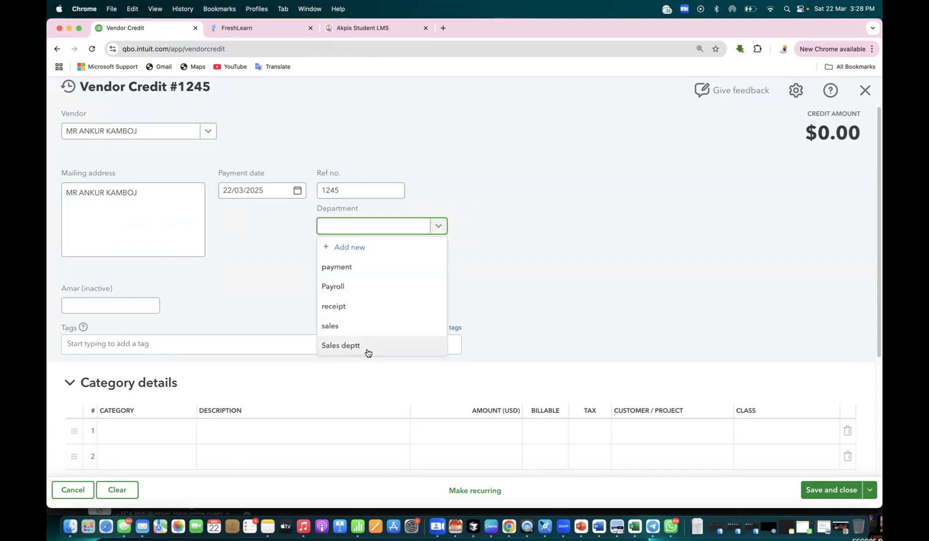
click(378, 253)
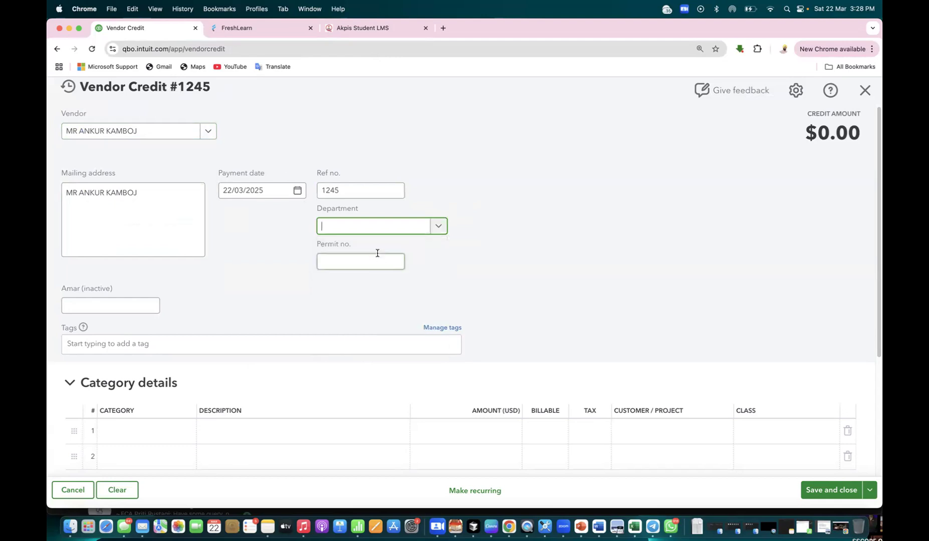
text(Purchs)
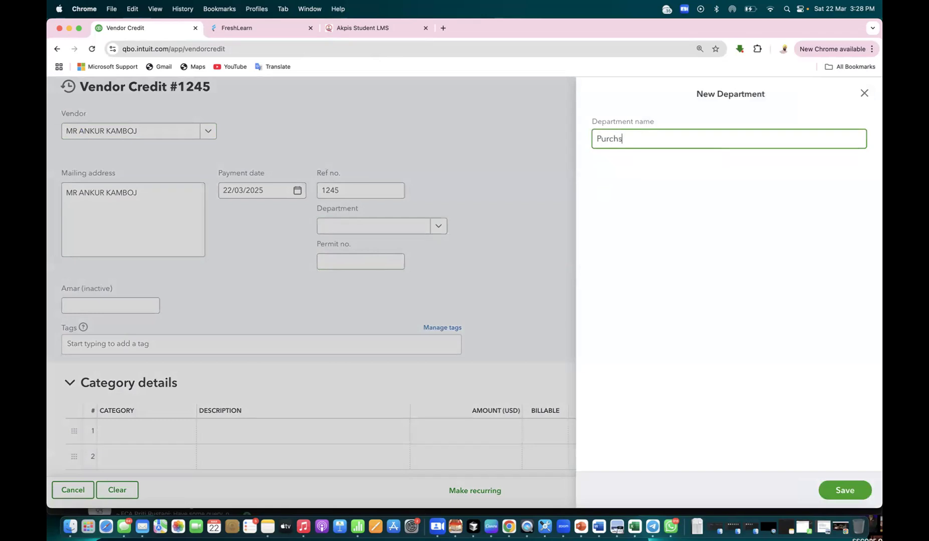
text(se)
click(850, 495)
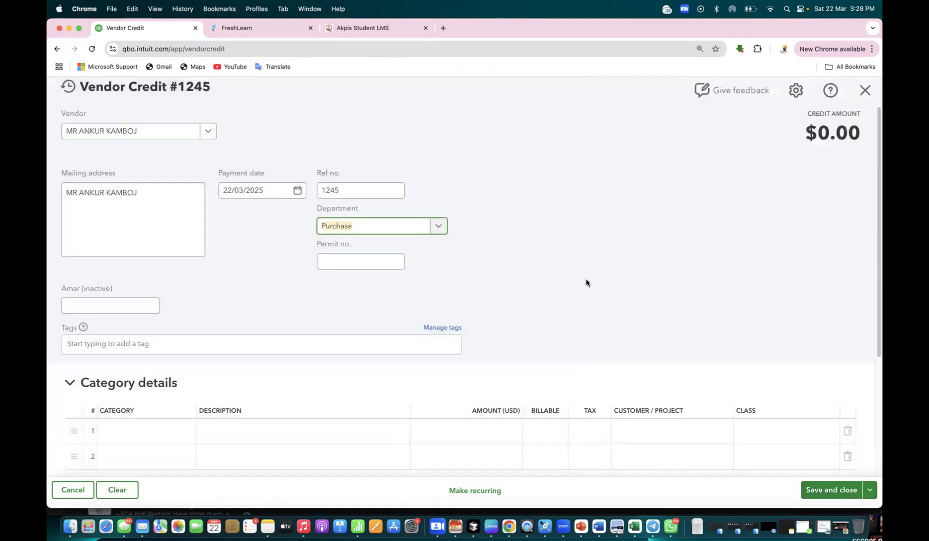
Examine the vendor credit's permit number, category and item line fields, expanding the item details section.
click(365, 261)
text(67)
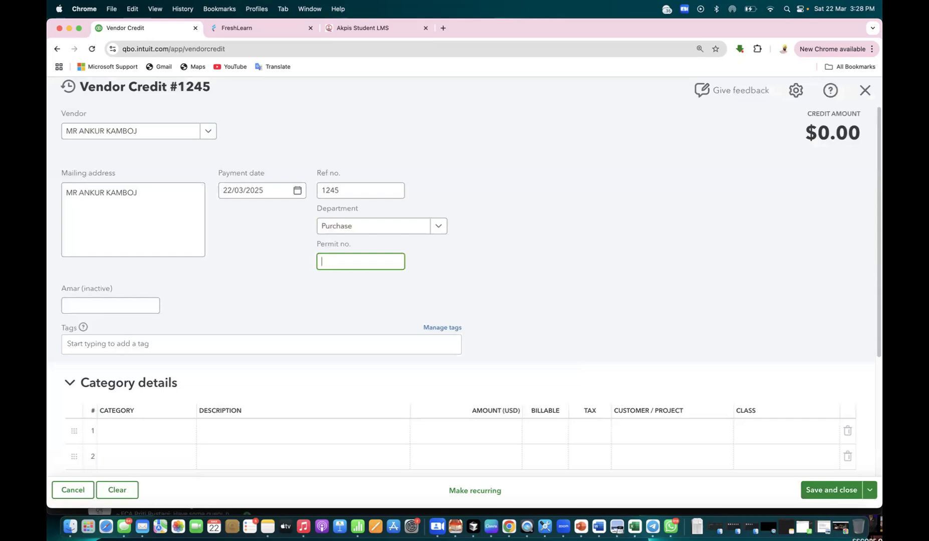
click(239, 290)
drag(878, 272, 881, 407)
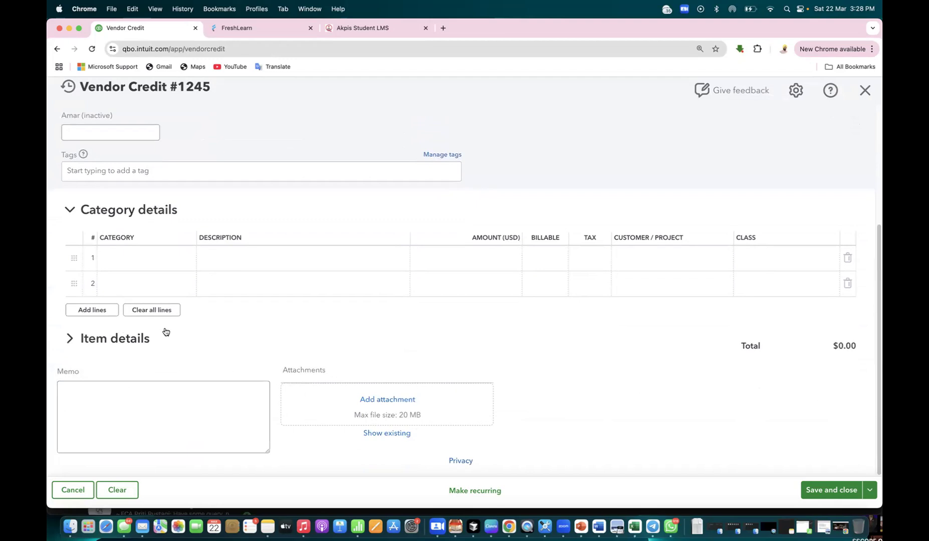
click(71, 339)
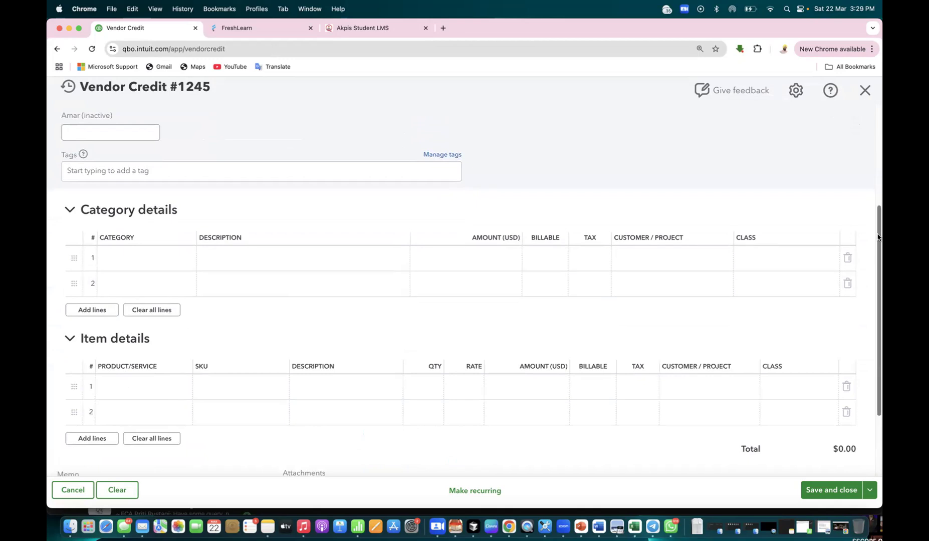
drag(878, 238, 877, 315)
click(348, 293)
click(182, 289)
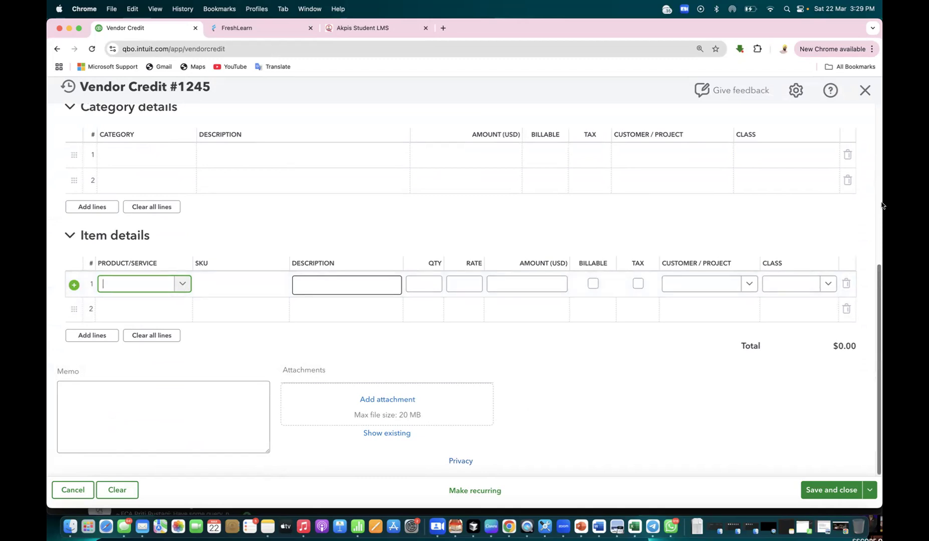
drag(879, 283, 881, 62)
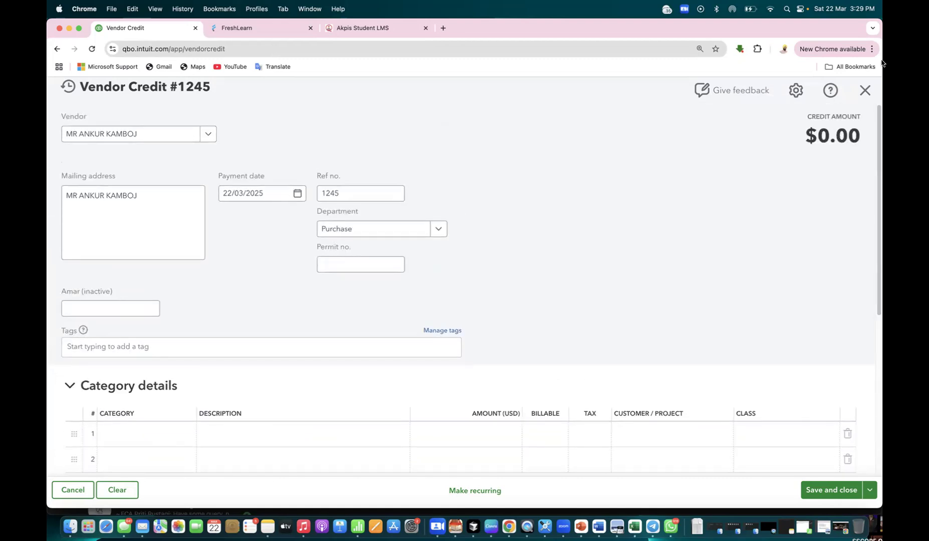
Leave the vendor credit without saving and open the Vendors list under Expenses.
click(866, 92)
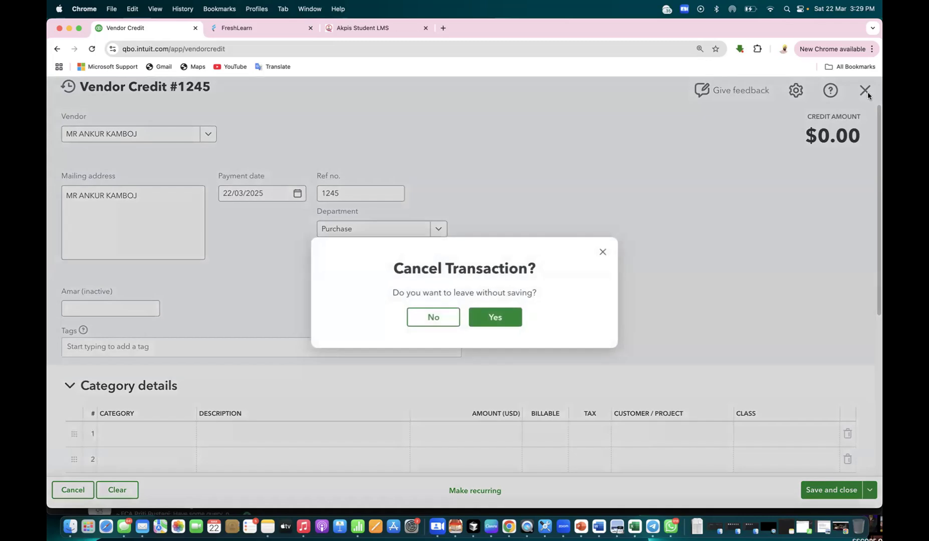
click(488, 318)
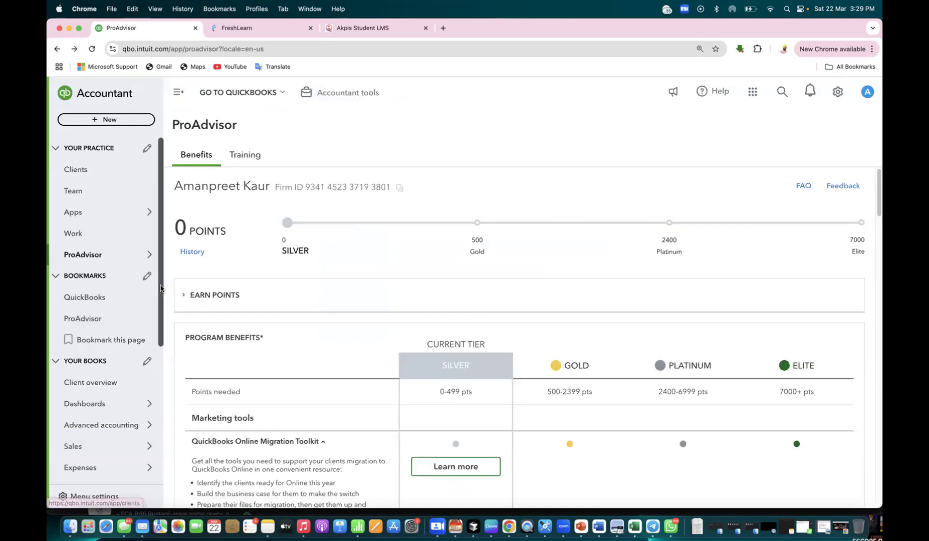
scroll(160, 288, down, 5)
scroll(160, 404, down, 3)
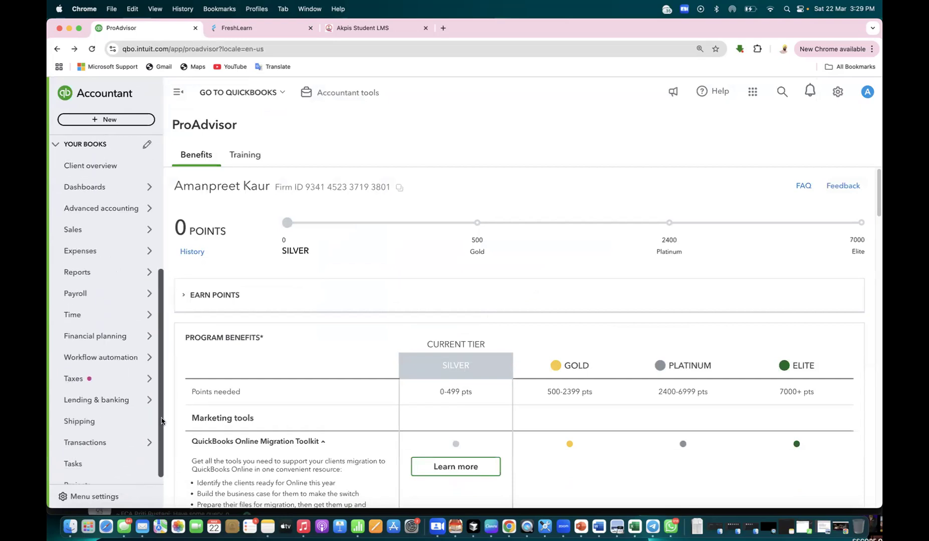
mouse_move(148, 255)
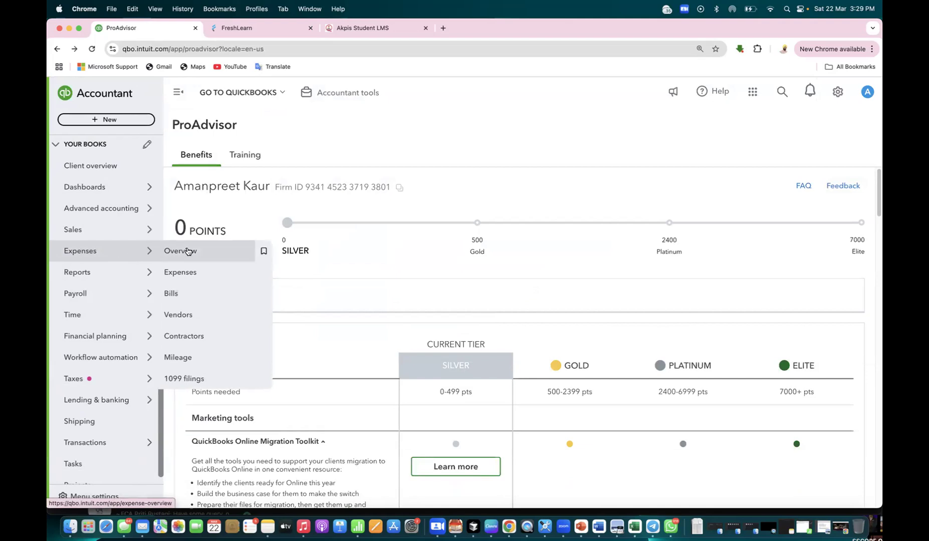
click(184, 316)
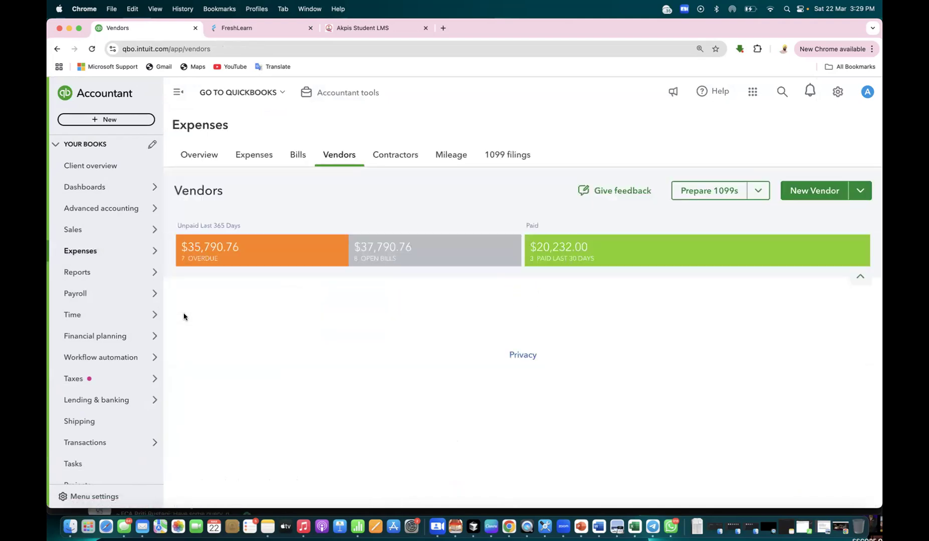
Search the vendor list for the vendor used on the credit by name and open that vendor's record.
mouse_move(102, 253)
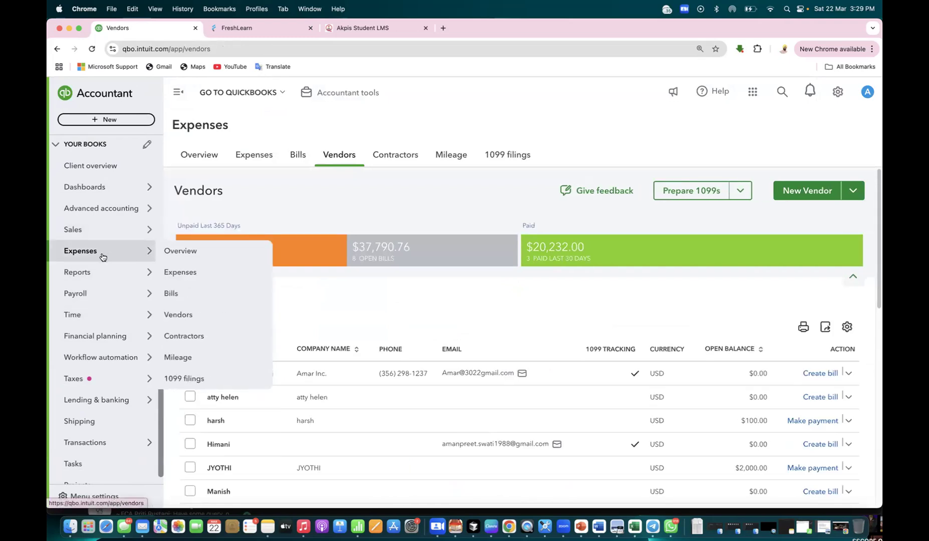
click(181, 315)
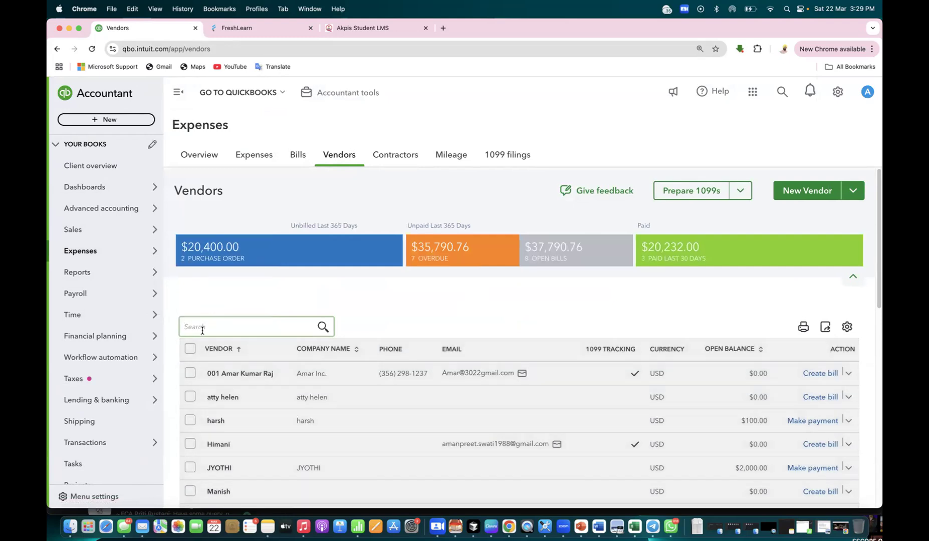
text(anku)
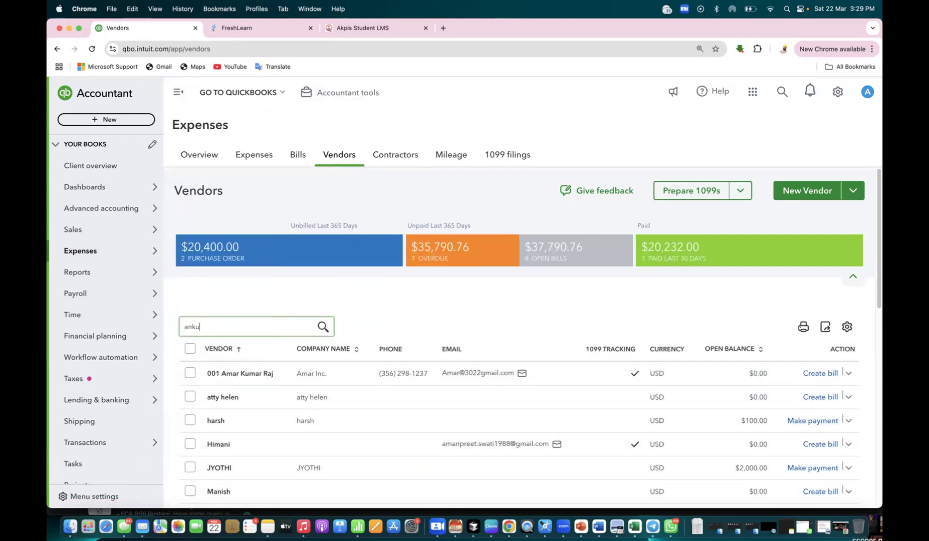
text(r kamb)
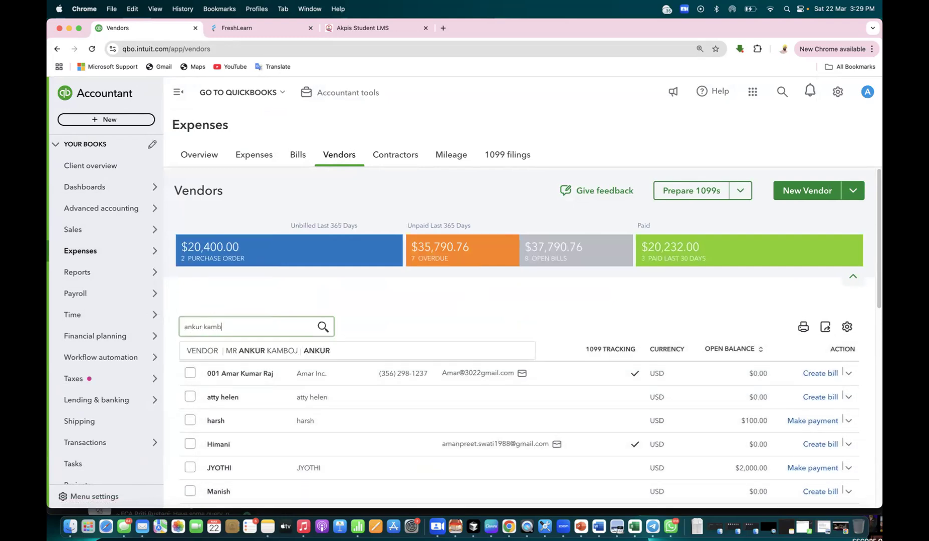
key(BackSpace)
key(BackSpace)
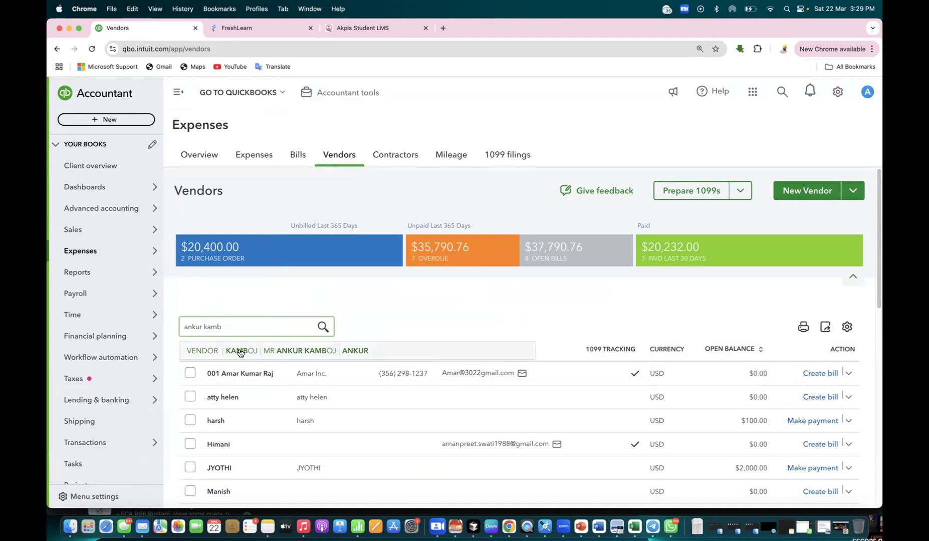
click(294, 353)
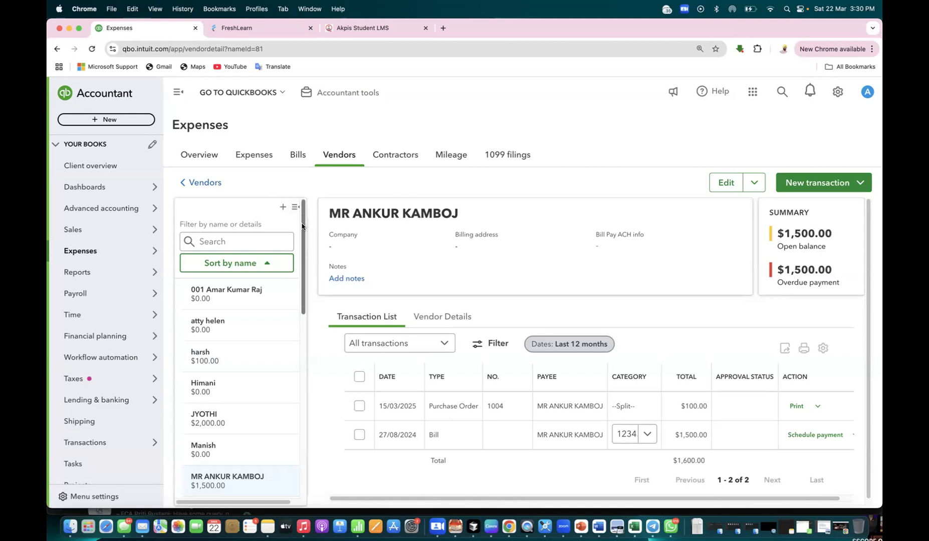
Open the expense transactions list and review its recent entries and the types of new transaction offered.
click(260, 158)
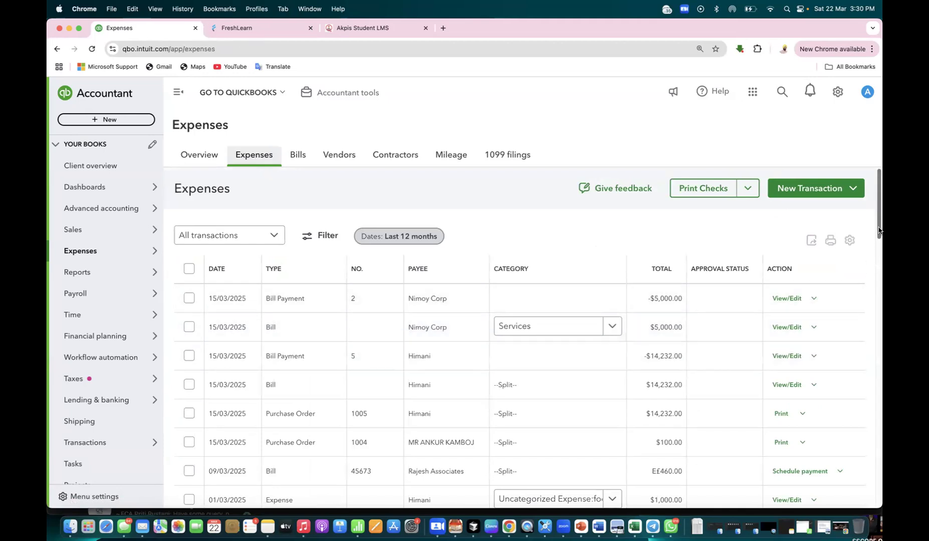
drag(878, 227, 878, 250)
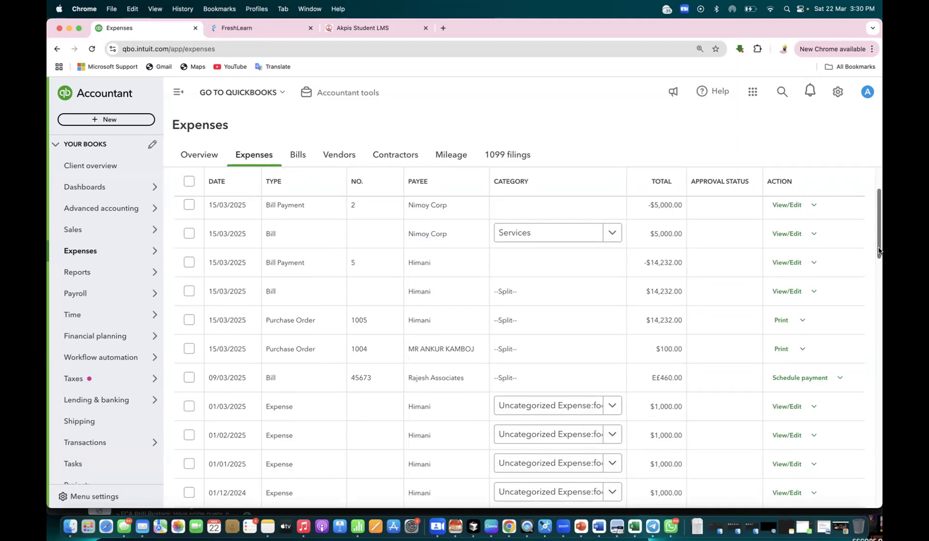
mouse_move(879, 251)
mouse_down()
mouse_move(878, 283)
mouse_move(881, 247)
mouse_up()
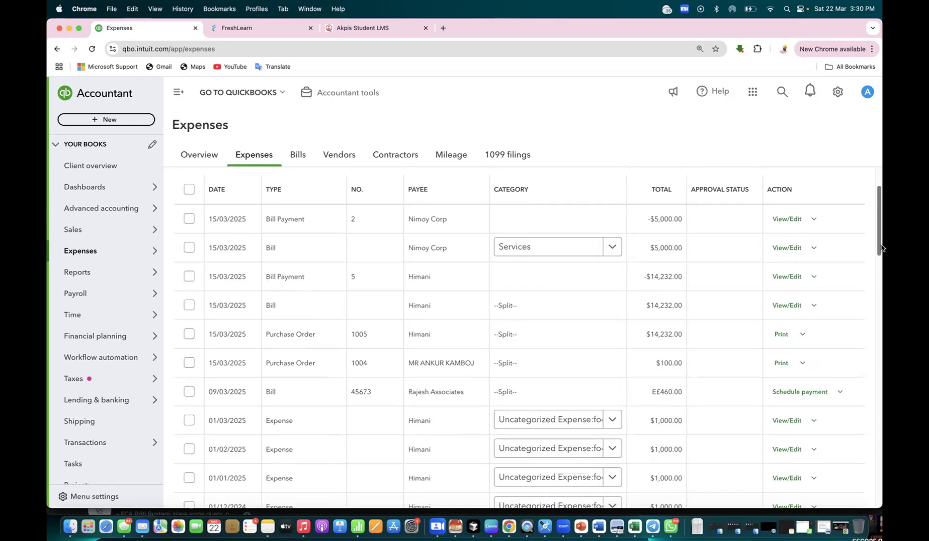
drag(882, 248, 881, 224)
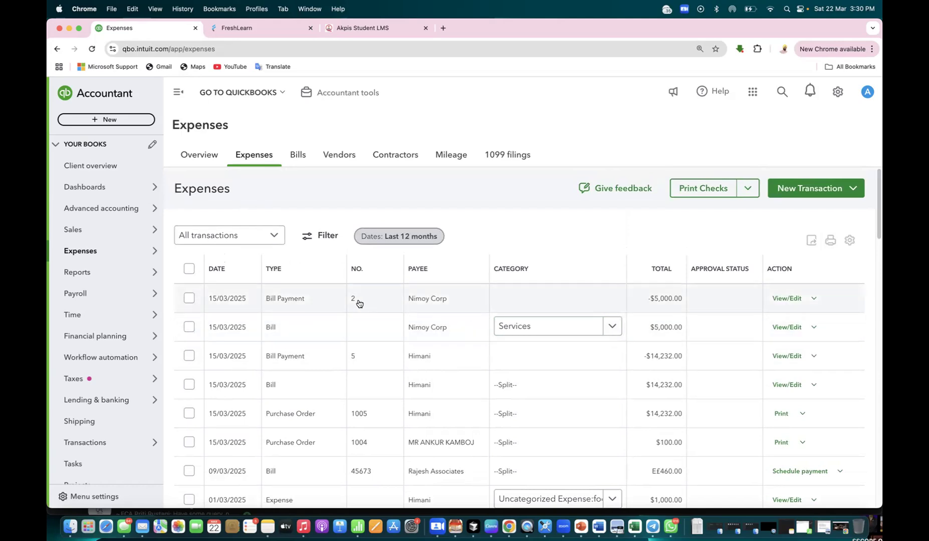
click(120, 122)
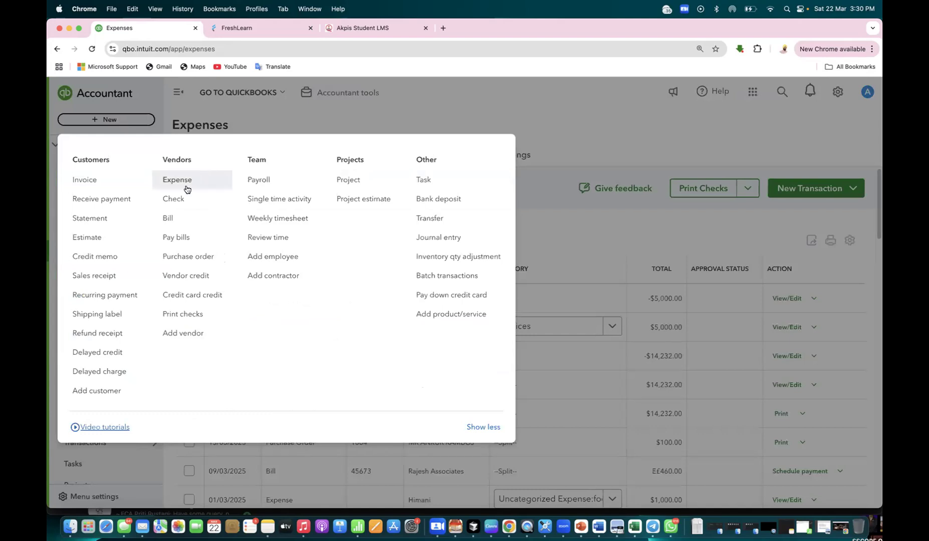
click(263, 108)
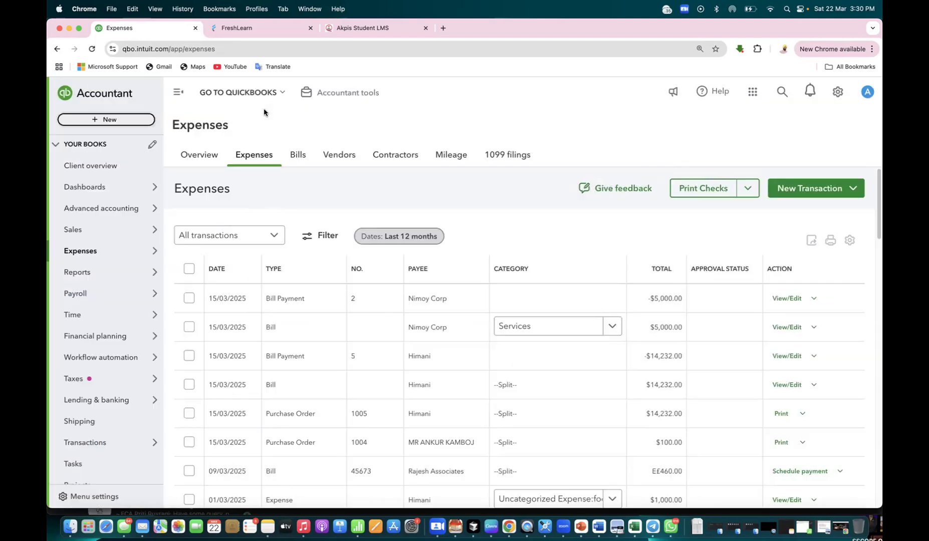
Start a new vendor credit with reference number 23112 and the Purchase department.
click(118, 124)
click(336, 115)
click(127, 126)
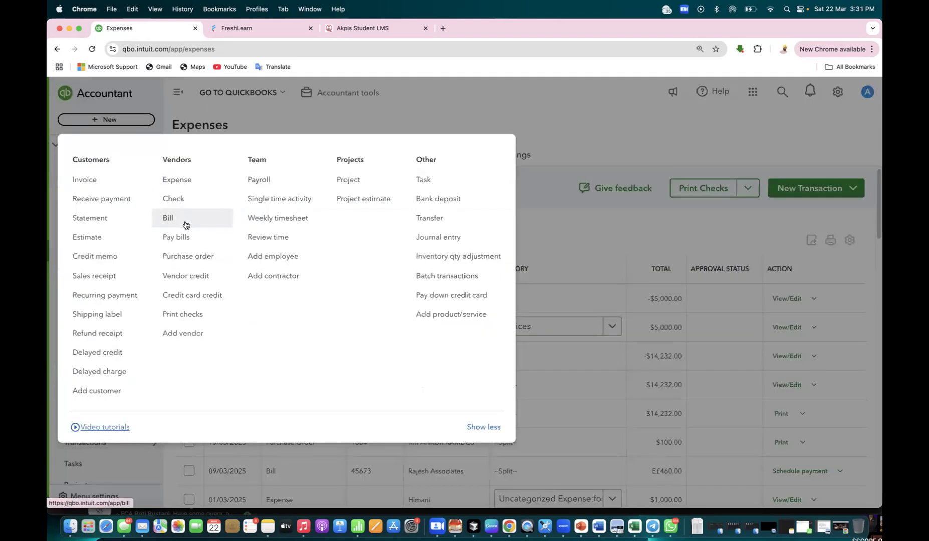
click(191, 278)
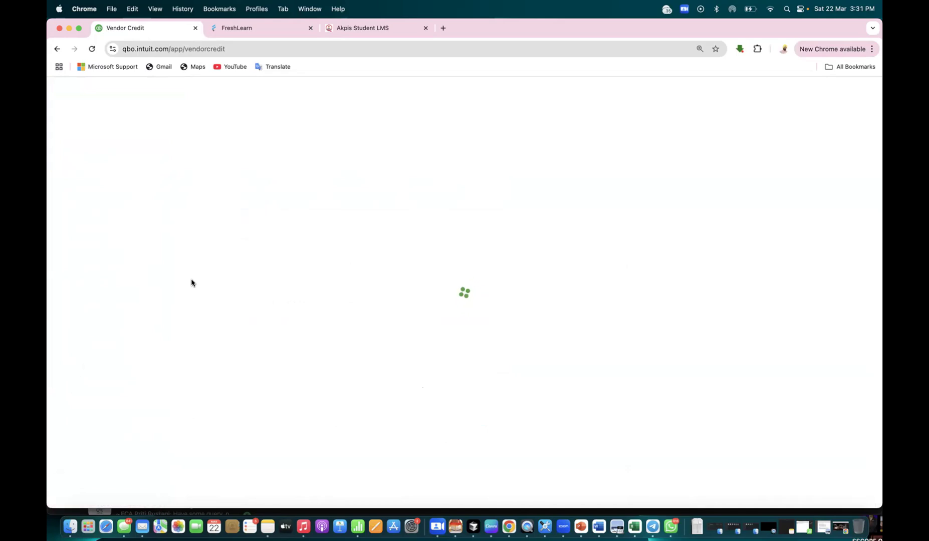
click(367, 192)
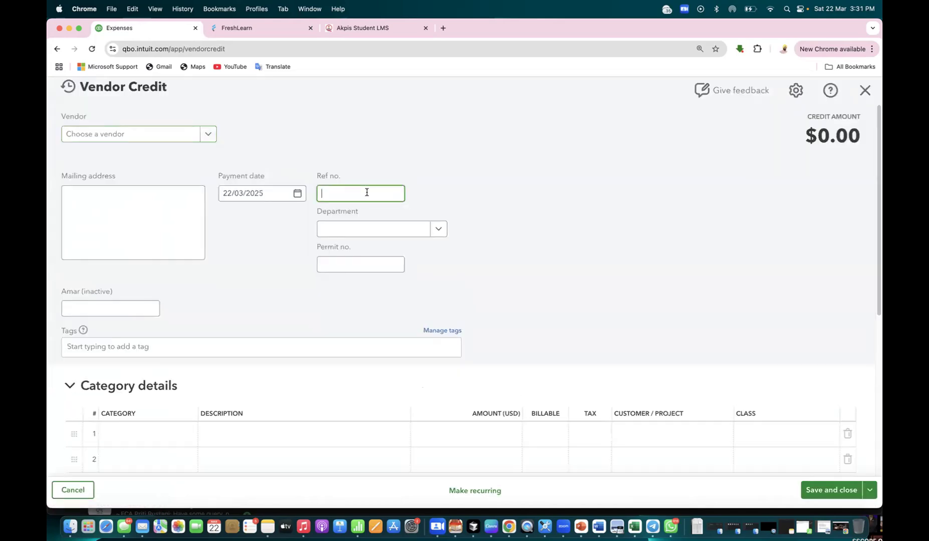
text(23112)
click(438, 231)
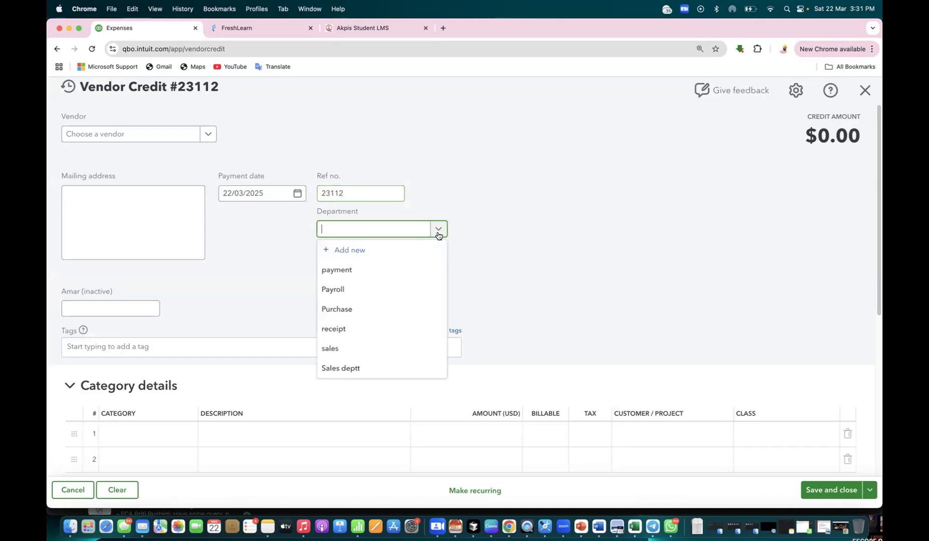
click(364, 310)
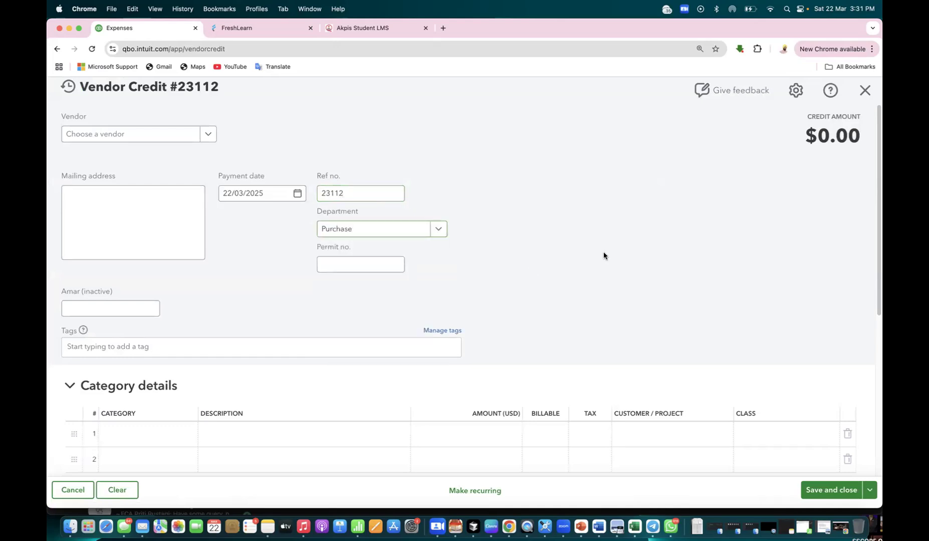
Add the VEHICLE SERVICE item to the first item details line and activate its amount for editing.
scroll(599, 267, down, 5)
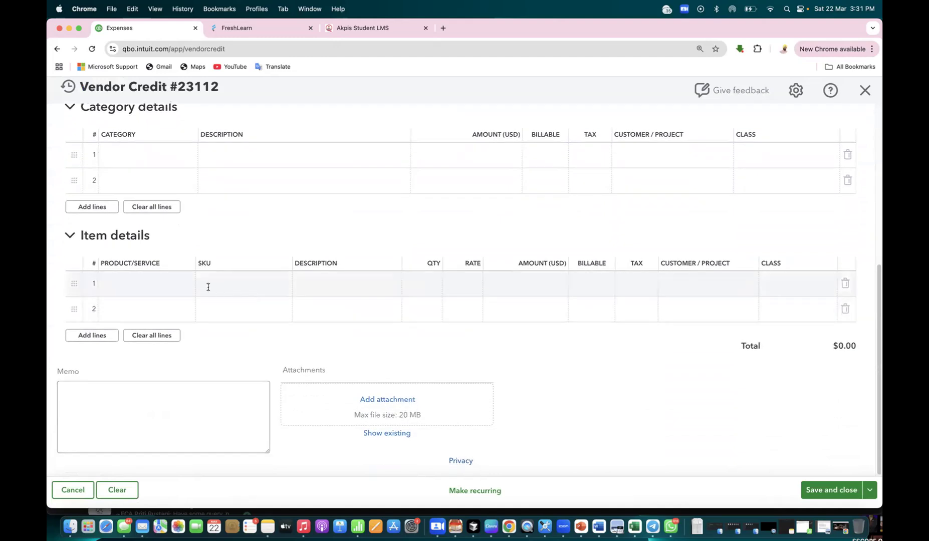
click(185, 285)
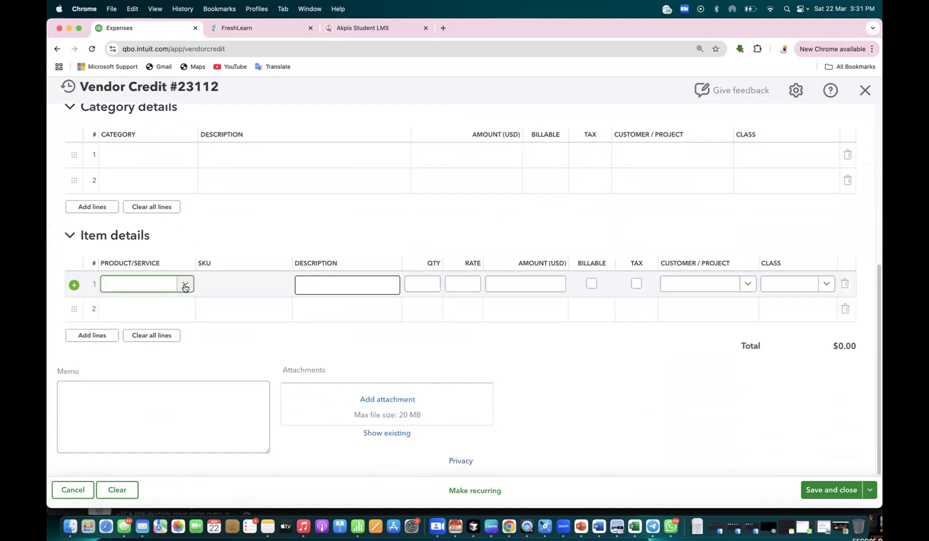
click(184, 286)
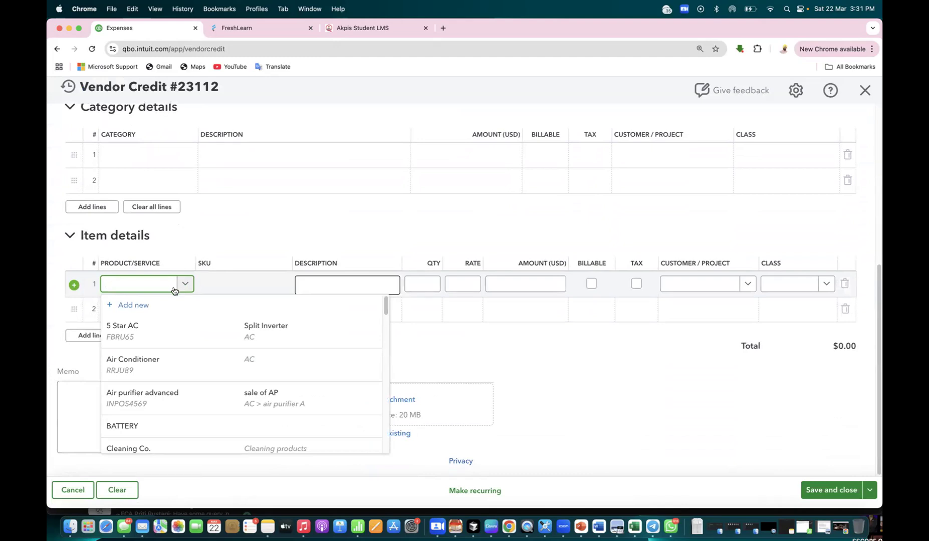
text(ser)
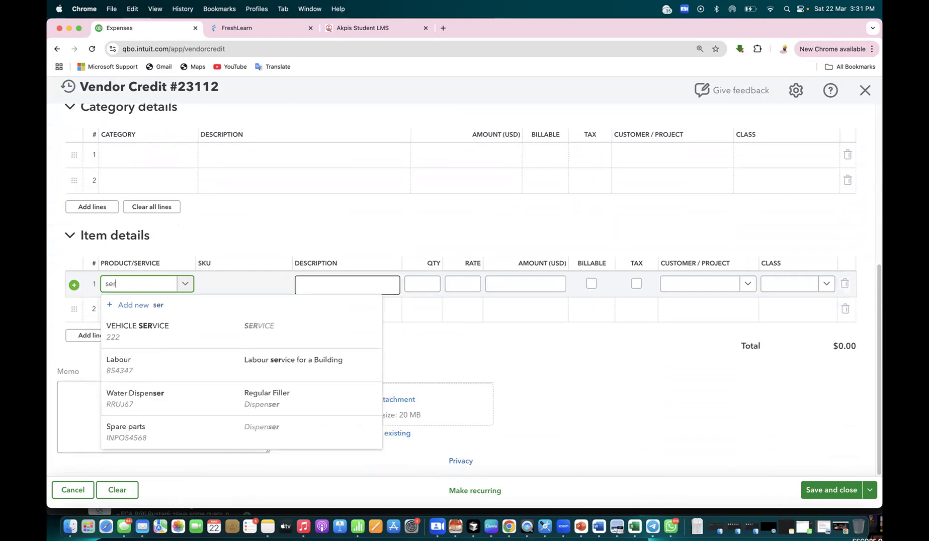
click(150, 333)
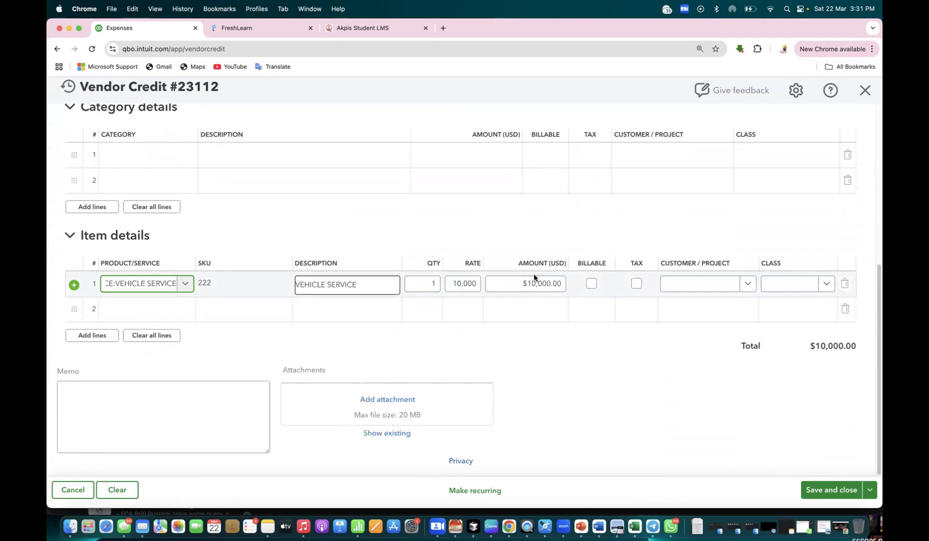
click(563, 283)
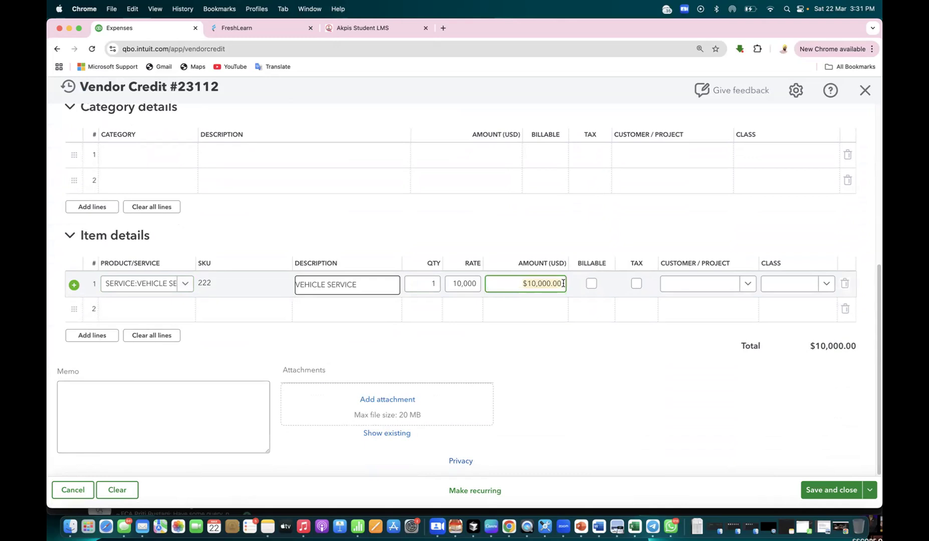
key(BackSpace)
Switch to the Word notes and add the line "Option 1 ) specific expense --- create" a few lines below the reasons list.
key(super+Tab)
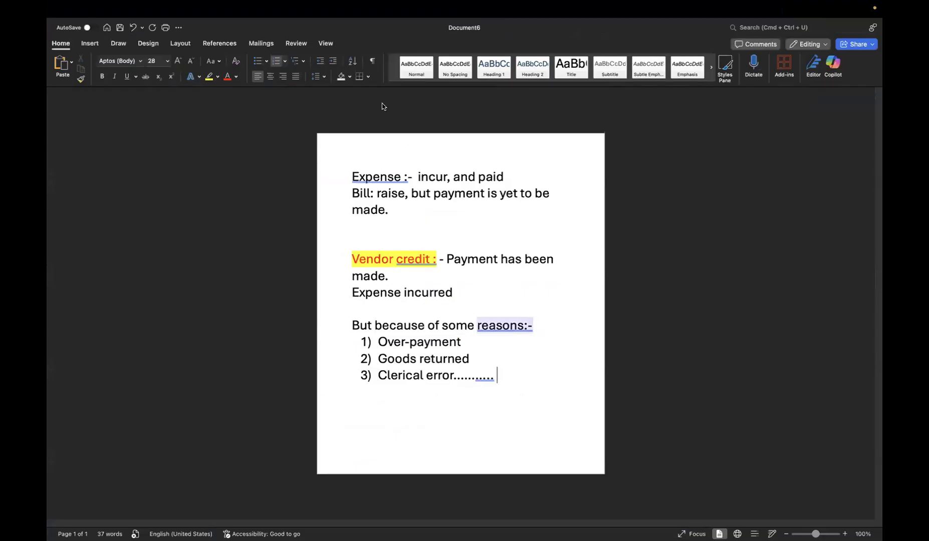
key(Return)
key(Return)
key(Return)
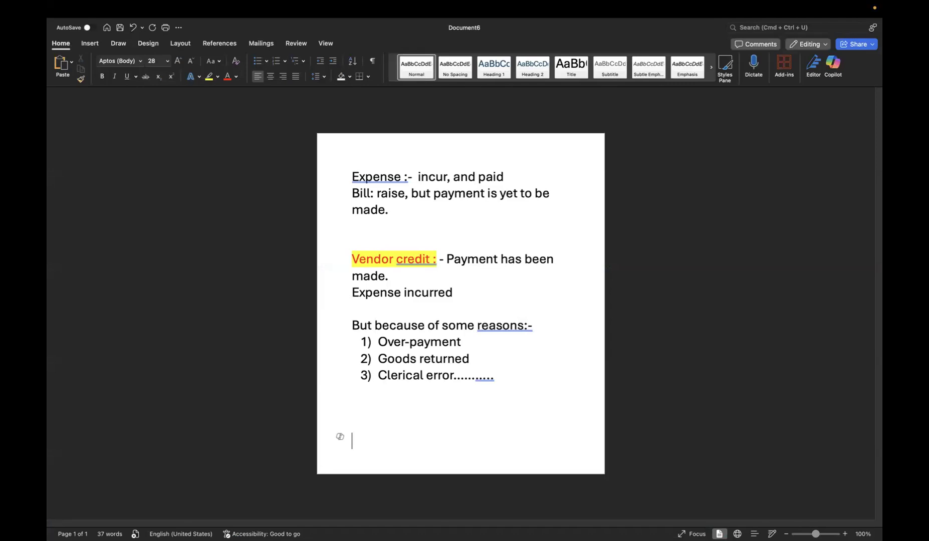
text(Option 1 ) )
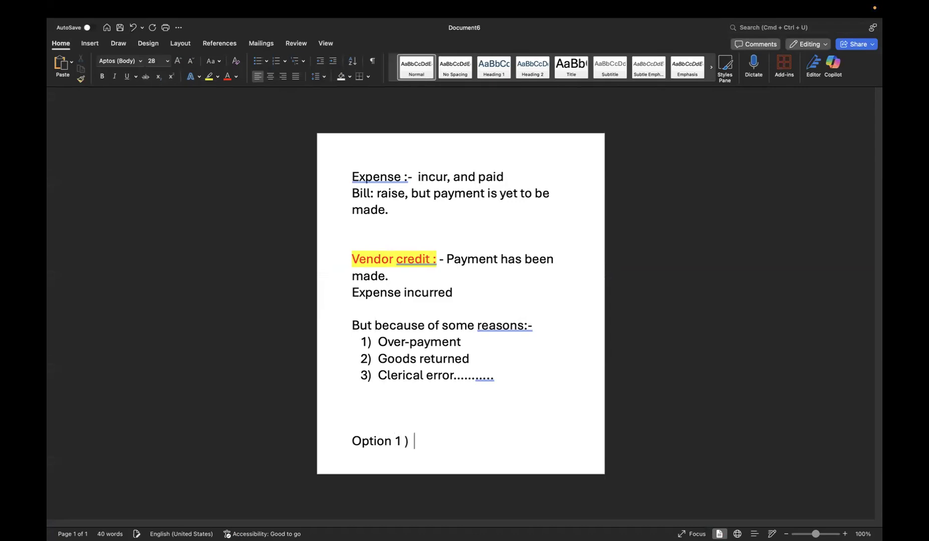
text( specific expense)
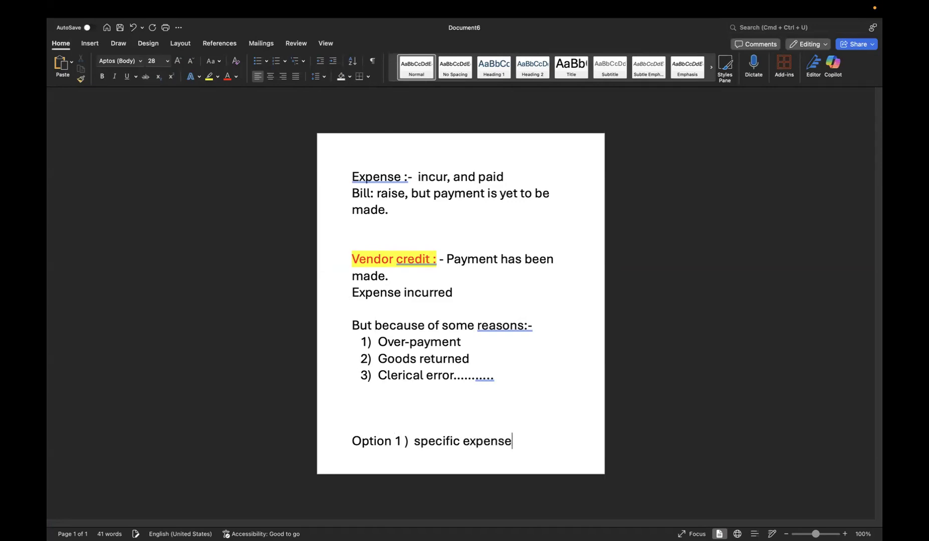
text( --- cr)
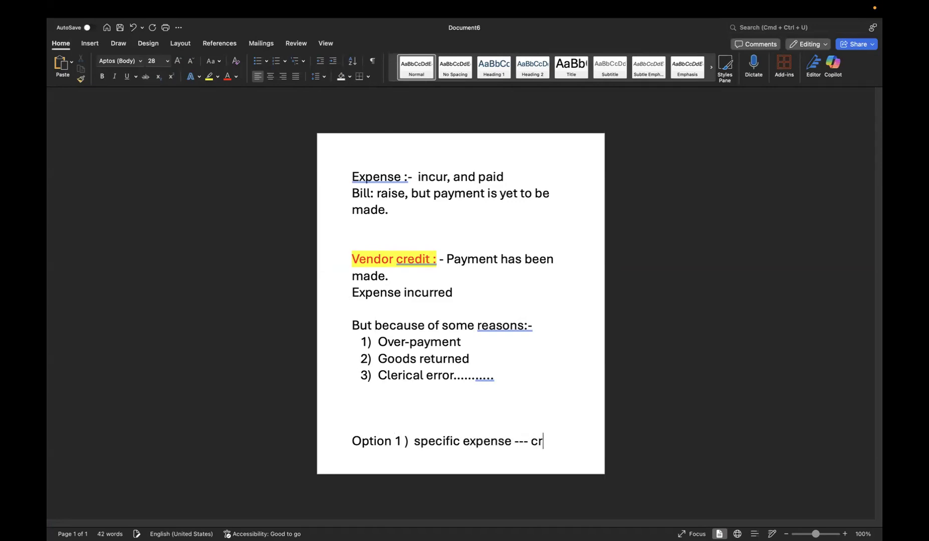
text(eate)
key(Return)
Add a second line to the notes reading "Option 2 ) in general --- total amount".
text(optio)
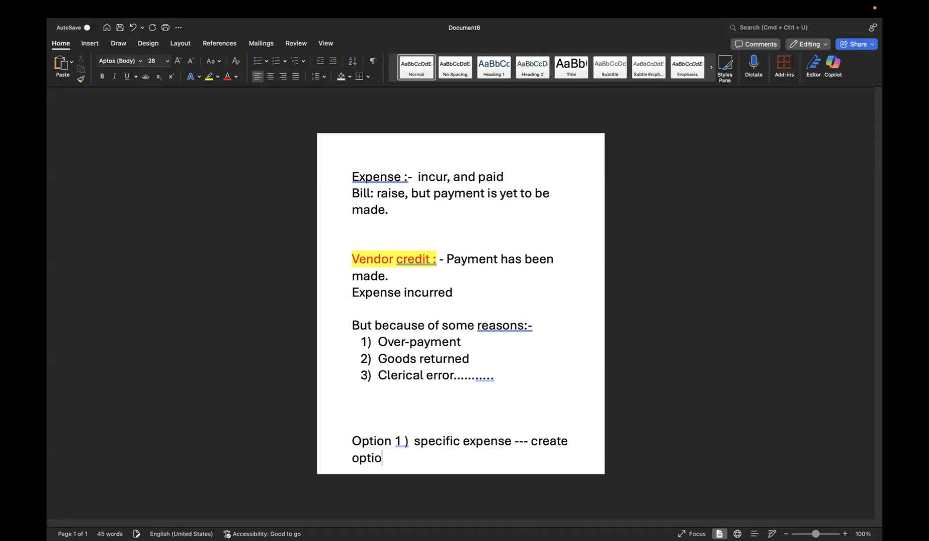
text(n 2 ) in gene)
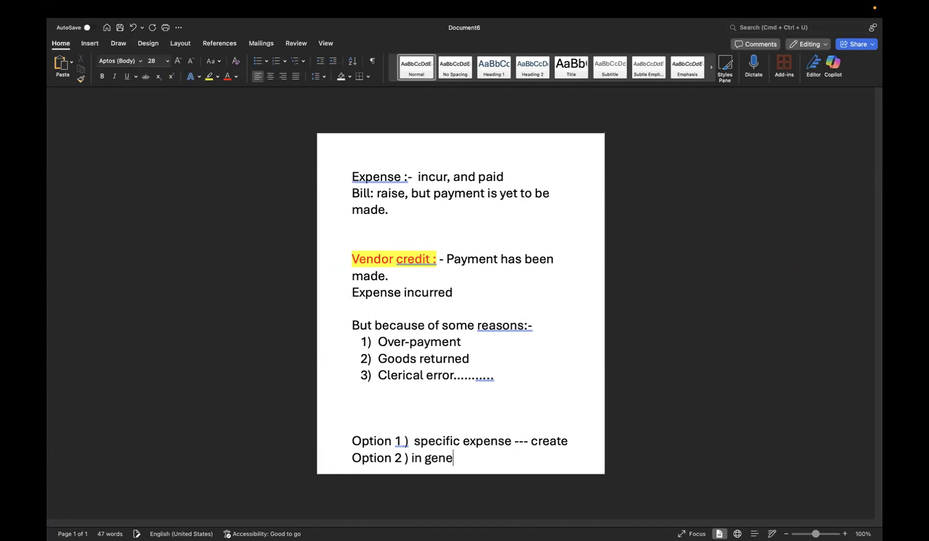
text(ral --- total am)
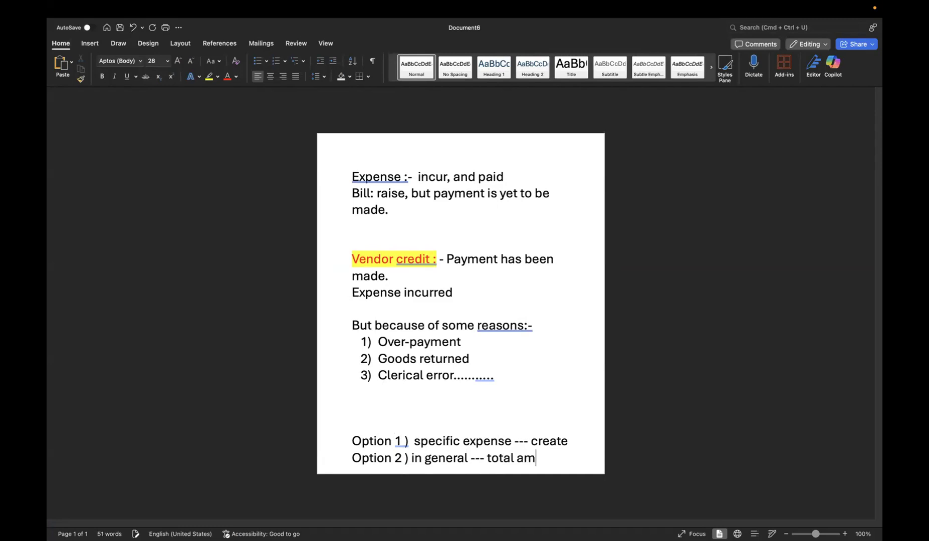
text(ount)
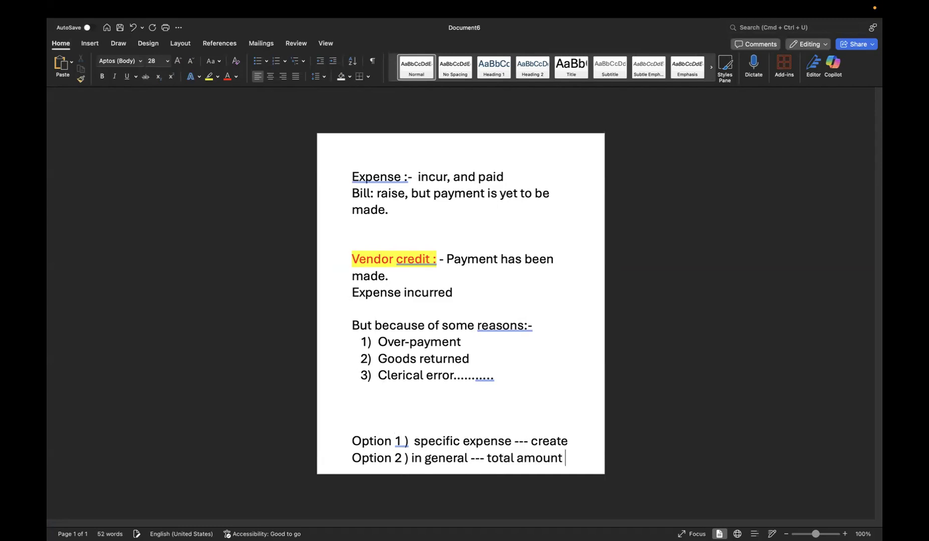
Return to the QuickBooks vendor credit and set the VEHICLE SERVICE line's amount to 2000.
key(ctrl+Left)
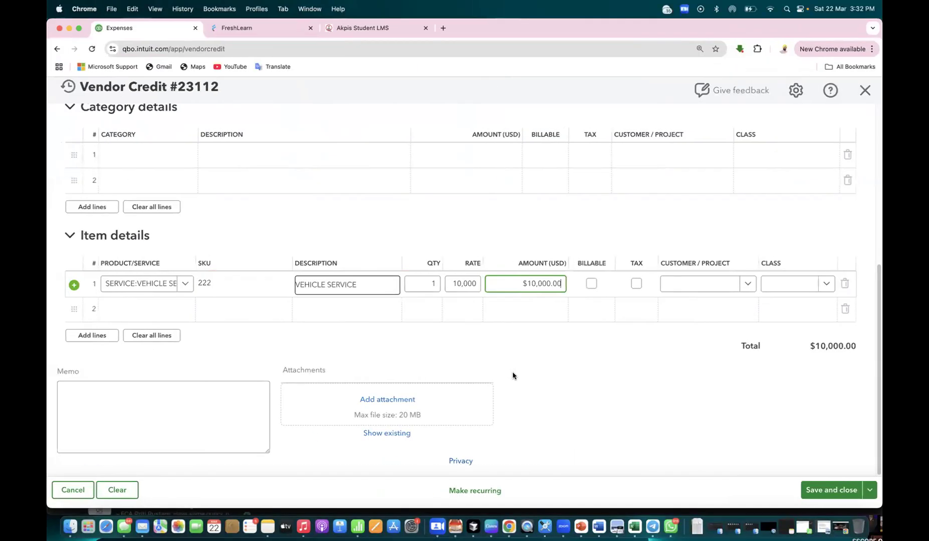
click(564, 282)
key(BackSpace)
text(2)
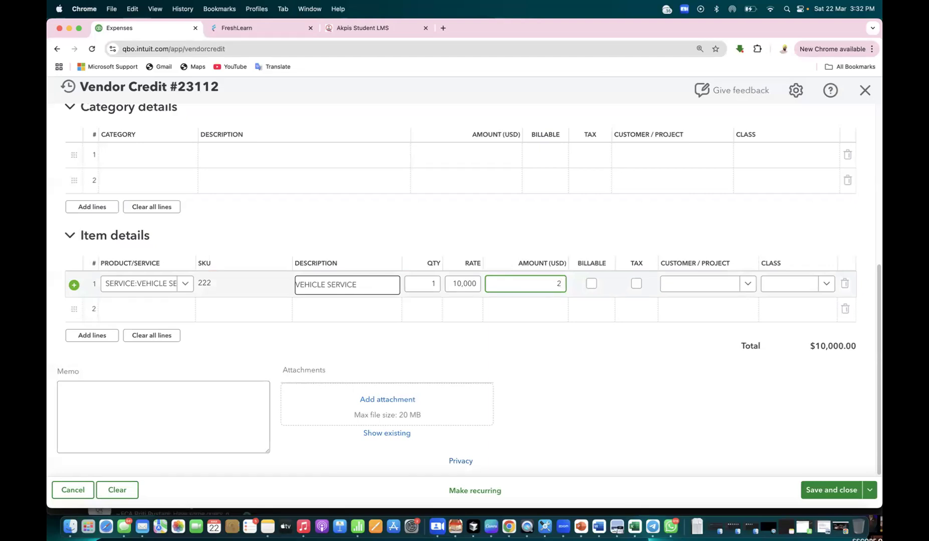
text(000)
click(572, 363)
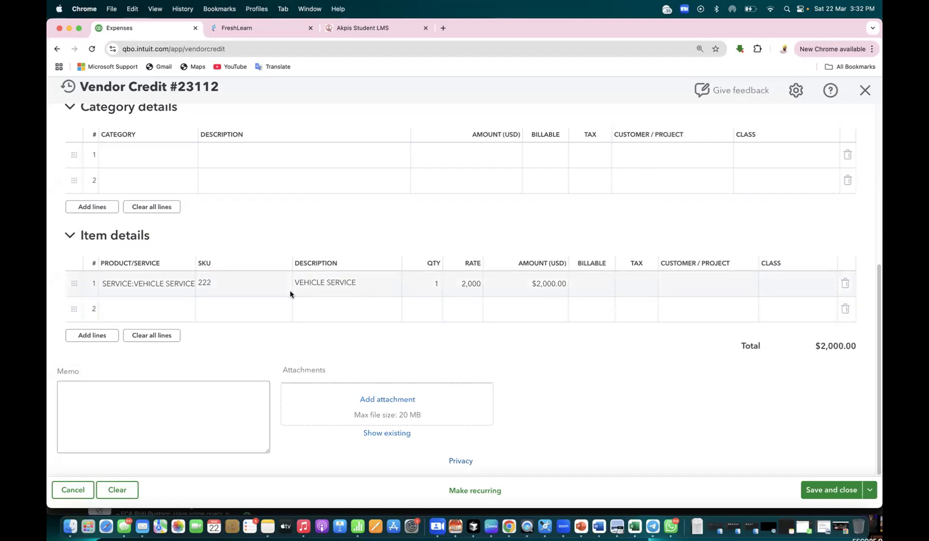
Choose Nimoy Corp as the vendor on the vendor credit, filtering the vendor list by "co".
click(746, 285)
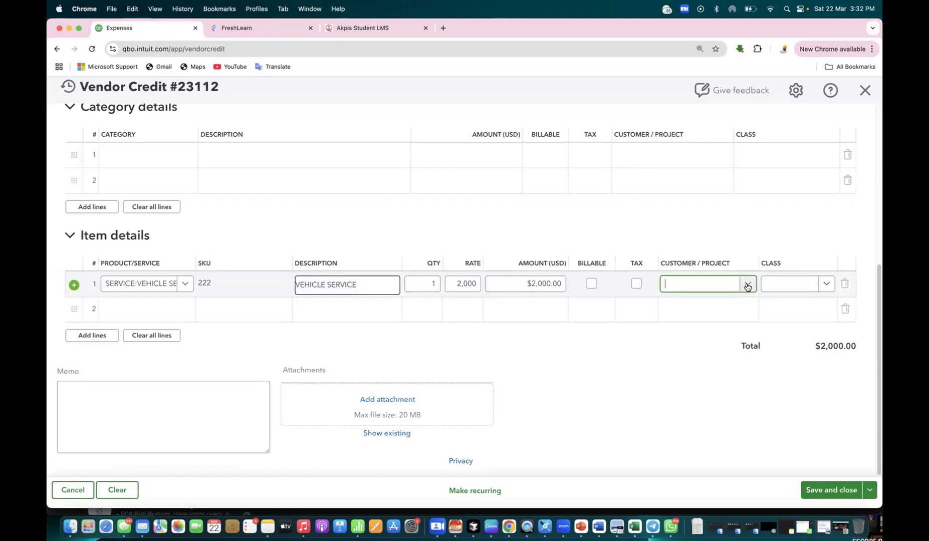
drag(878, 273, 880, 105)
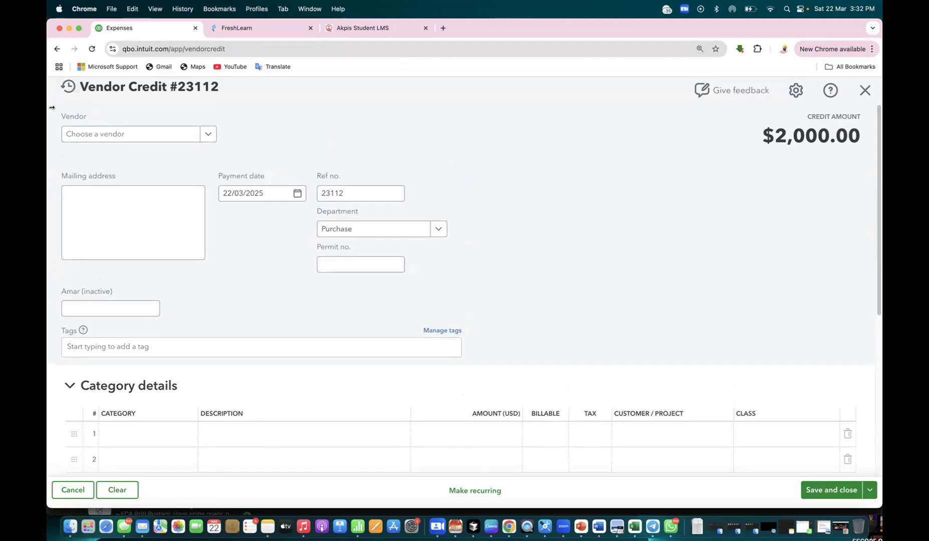
click(208, 134)
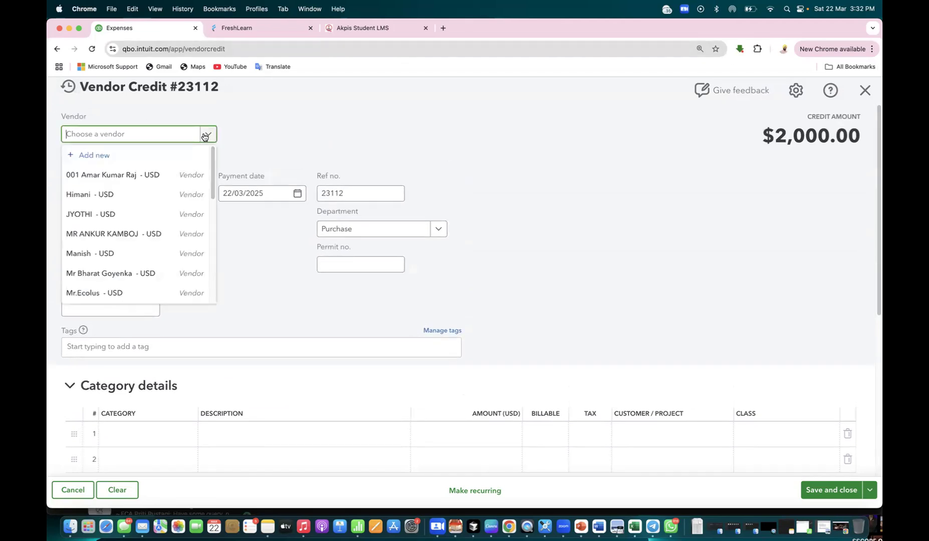
click(141, 135)
text(co)
click(99, 175)
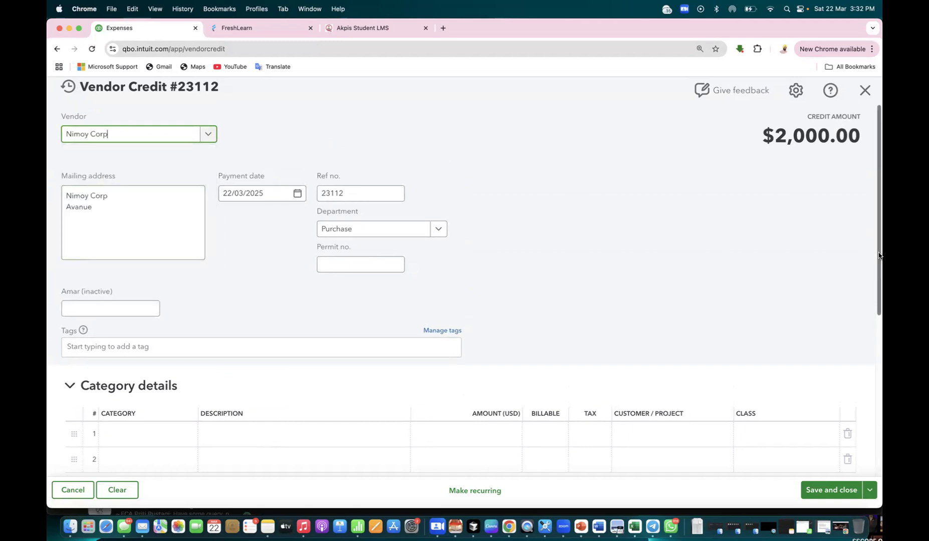
Assign the customer AKPIS EDU PRIVATE LIMITED to the VEHICLE SERVICE item line.
drag(880, 257, 880, 450)
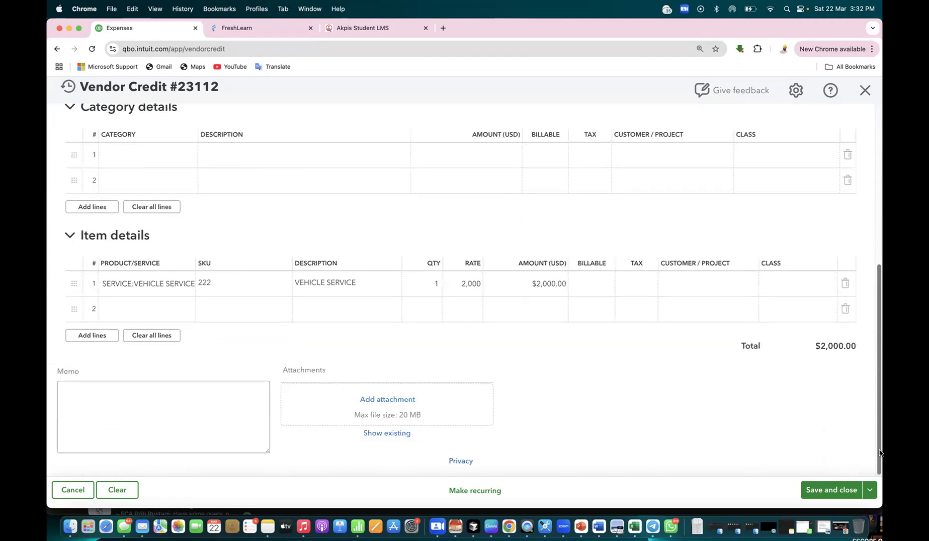
click(603, 281)
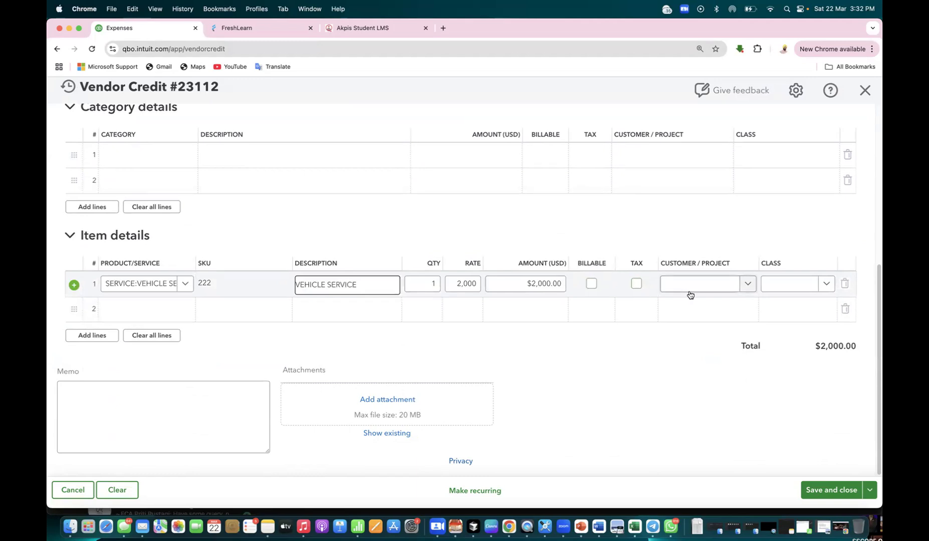
click(748, 287)
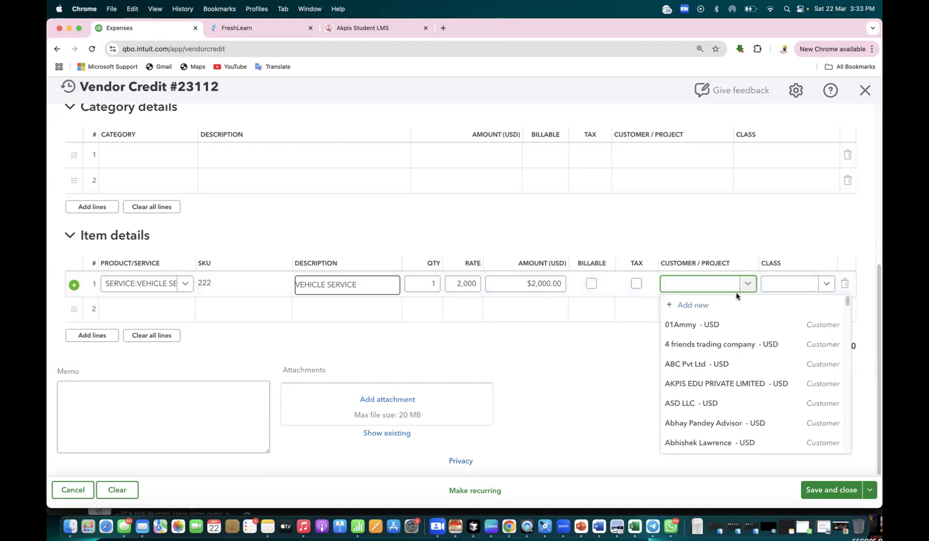
click(723, 383)
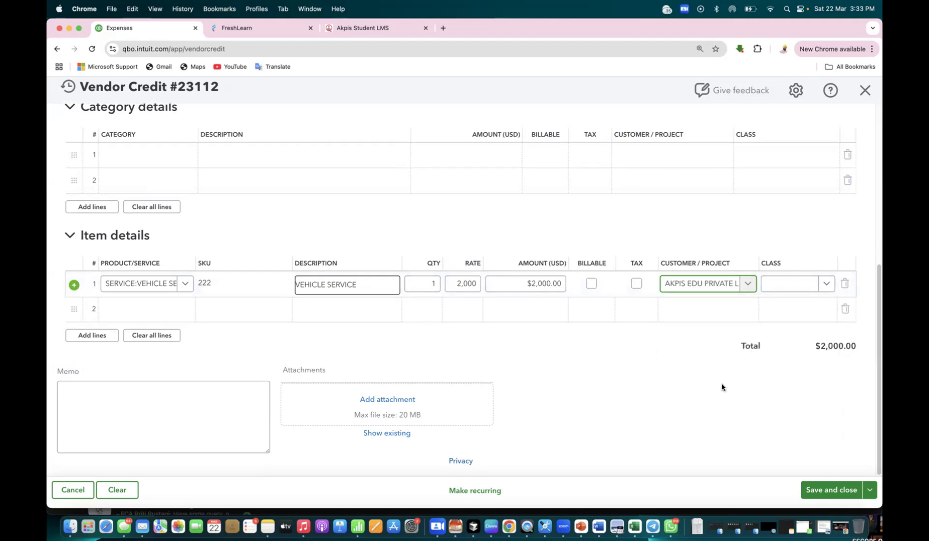
click(826, 286)
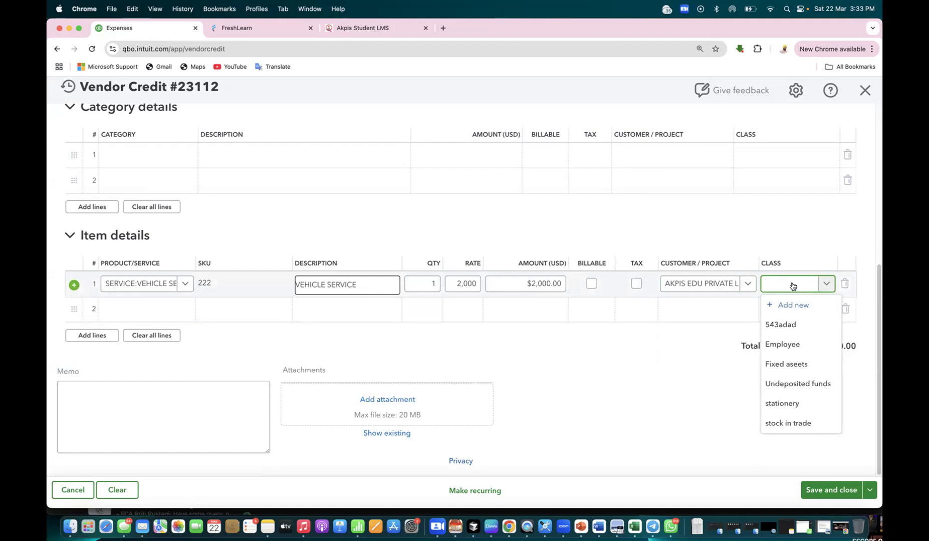
text(ser)
key(BackSpace)
key(BackSpace)
key(BackSpace)
click(794, 304)
click(668, 141)
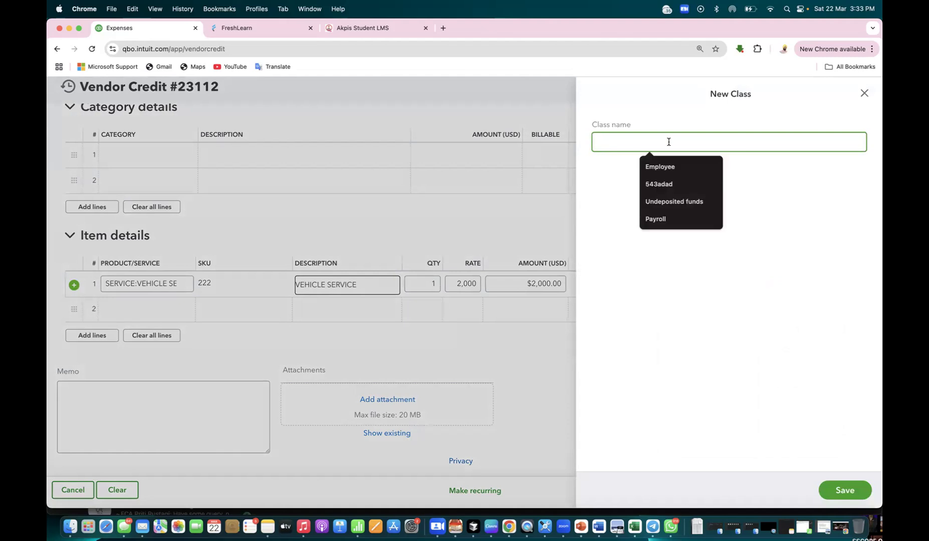
click(863, 94)
Create a new class named "expense" for the VEHICLE SERVICE line, and save and close the vendor credit.
click(826, 286)
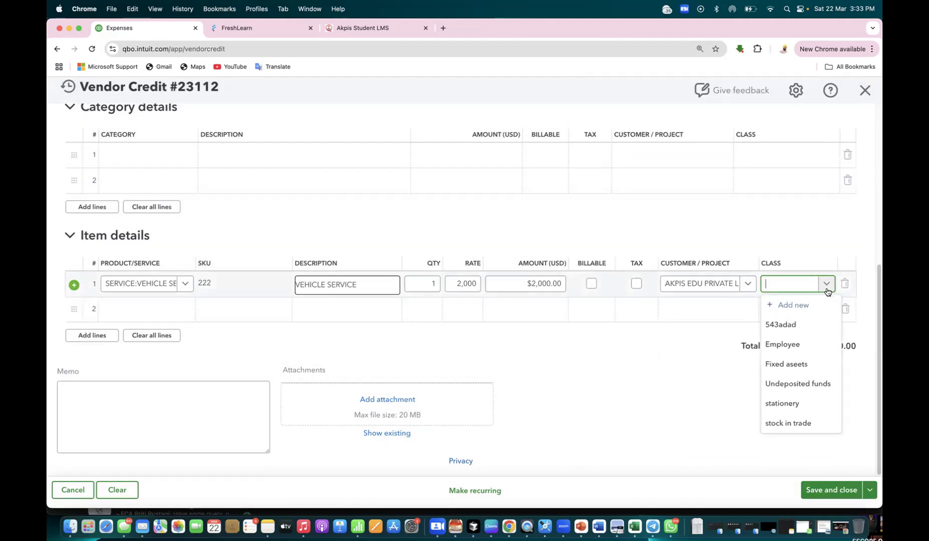
click(793, 305)
click(714, 140)
text(expense)
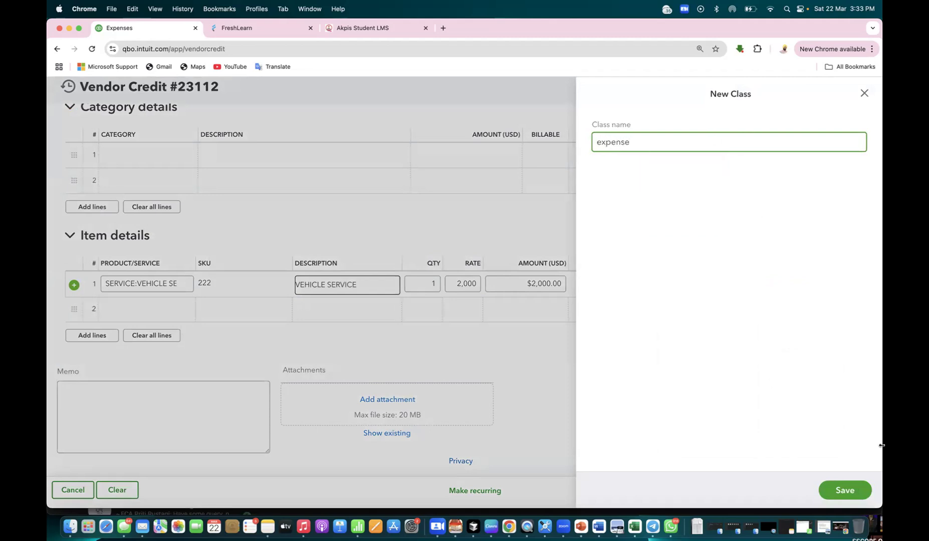
click(843, 492)
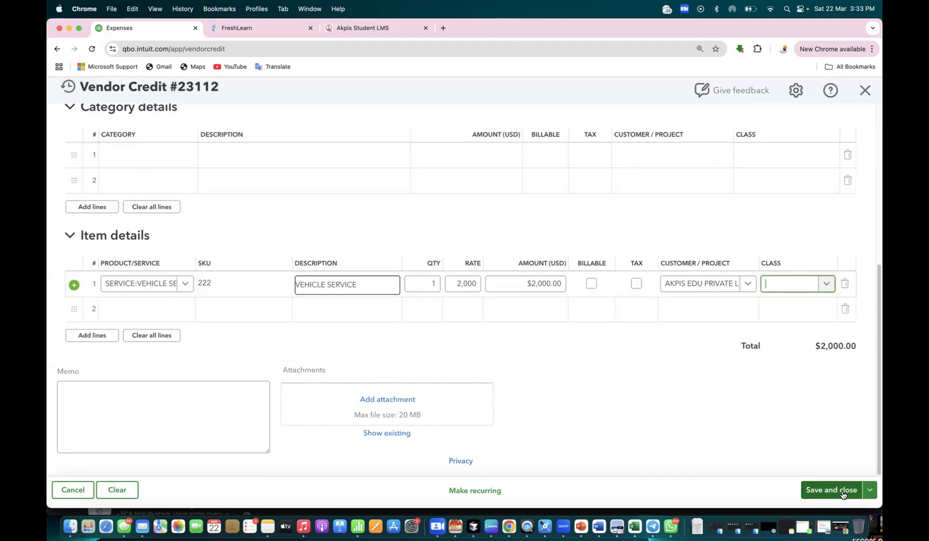
click(836, 404)
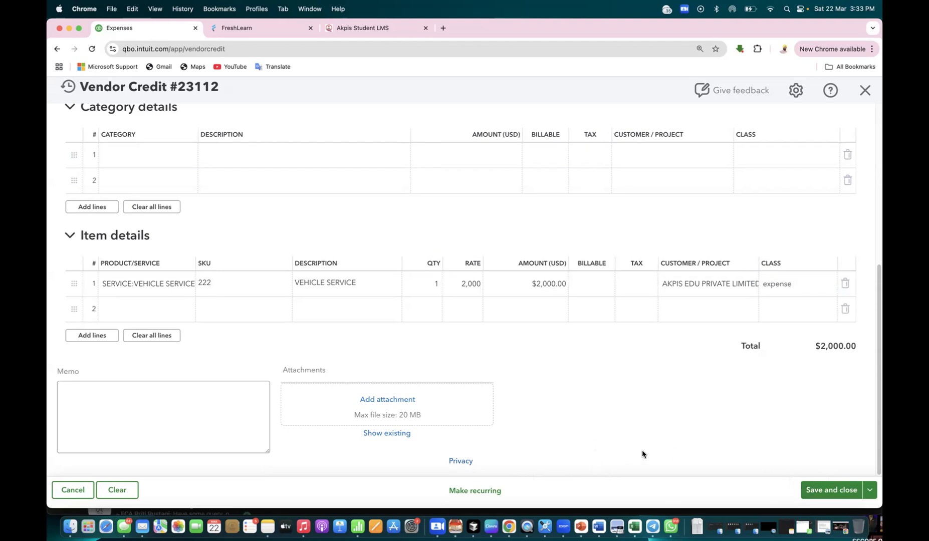
click(815, 493)
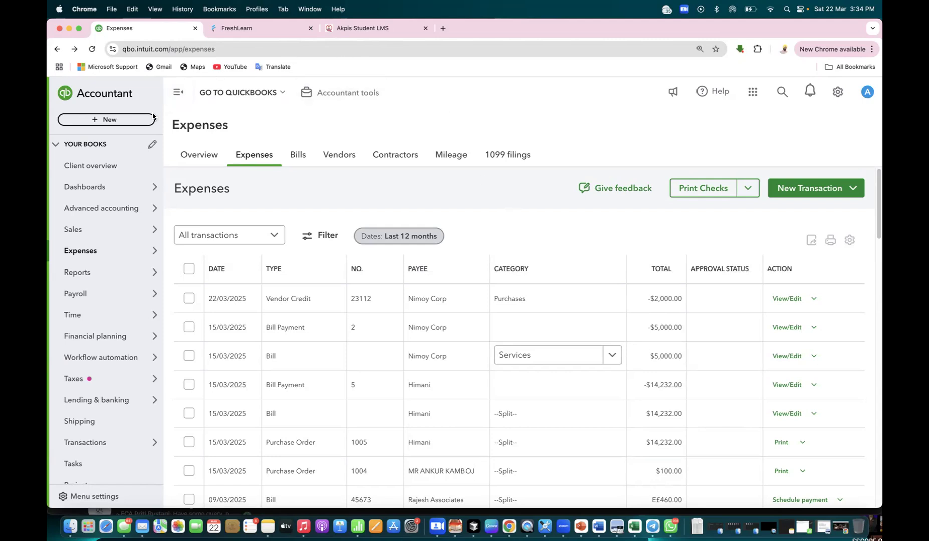
Switch to the Word notes and highlight the word "Expense" in the line "Expense incurred" in bright green.
click(133, 125)
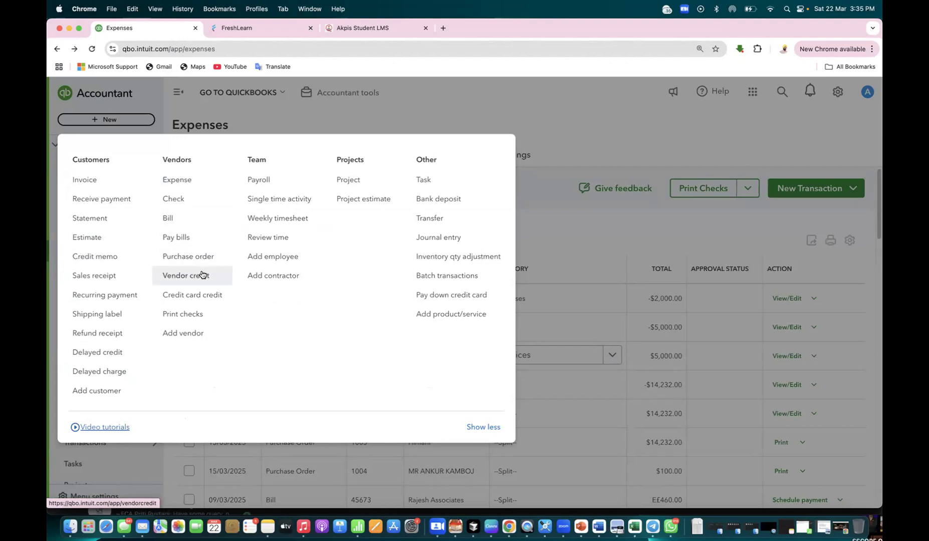
key(super+Tab)
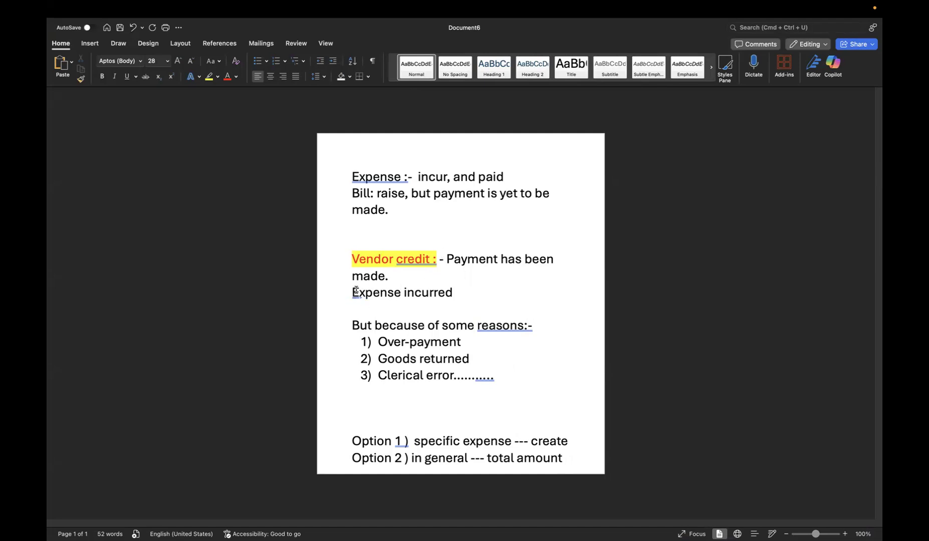
drag(353, 289, 404, 292)
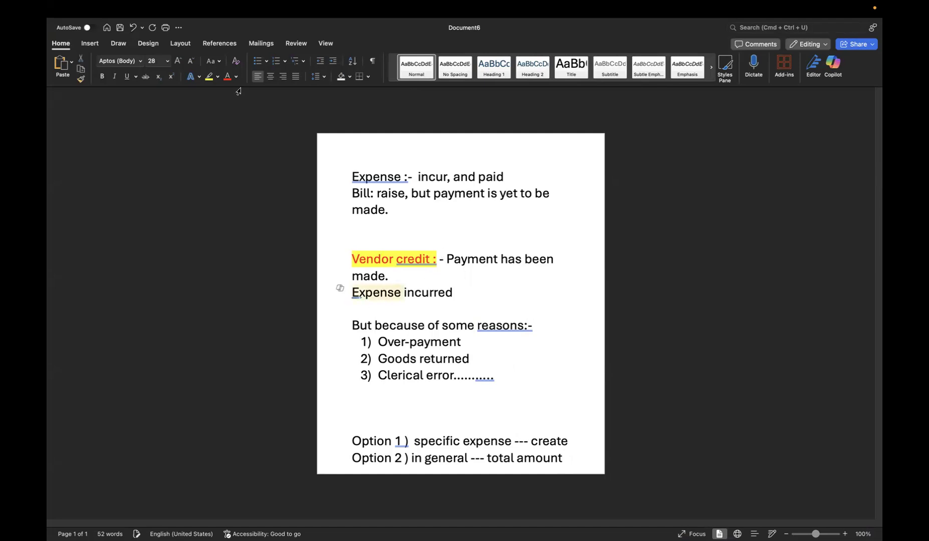
click(217, 77)
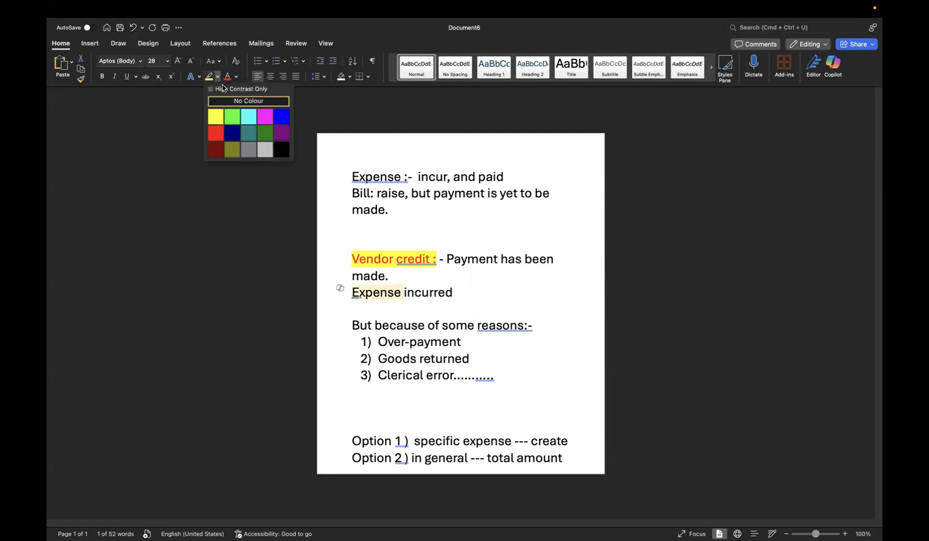
click(231, 117)
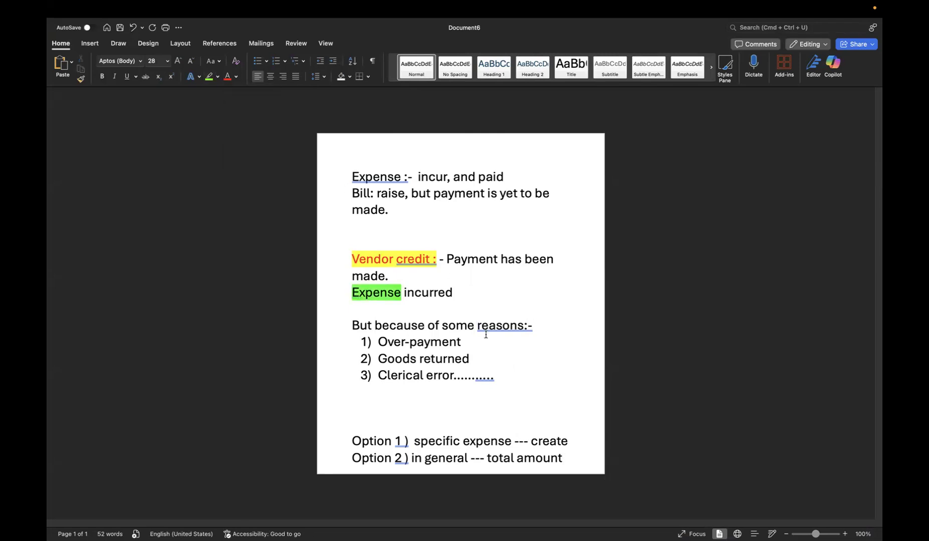
Go over the reasons Over-payment, Goods returned and Clerical error in the notes, plus the two option lines.
drag(378, 341, 469, 343)
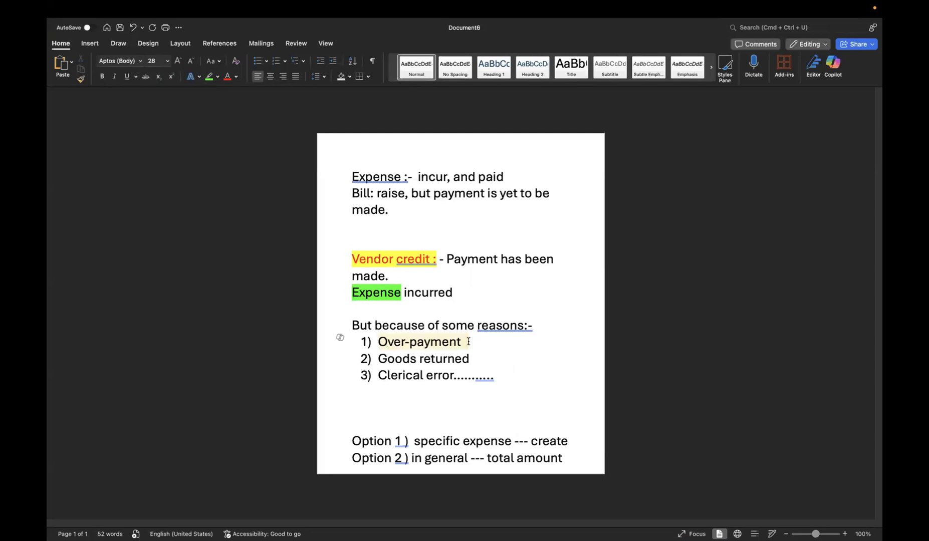
drag(379, 359, 482, 364)
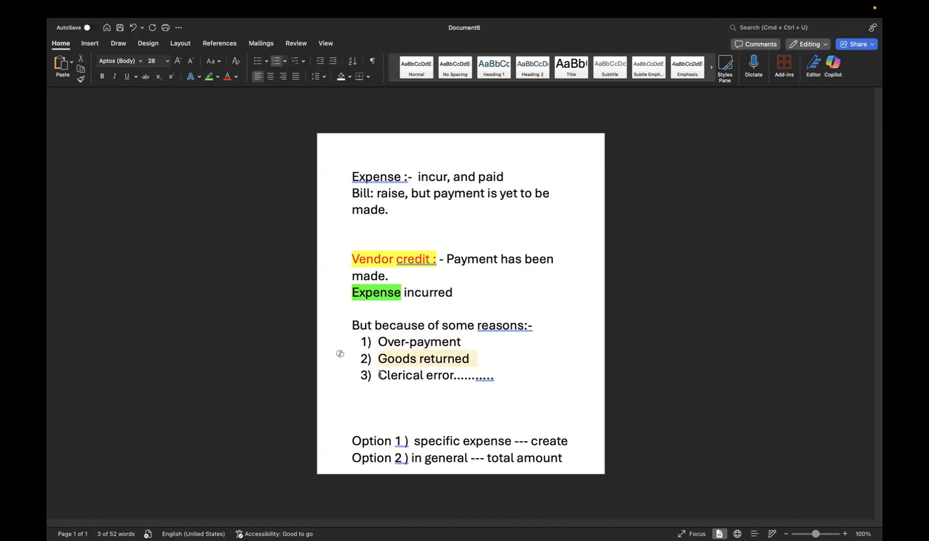
drag(379, 375, 452, 379)
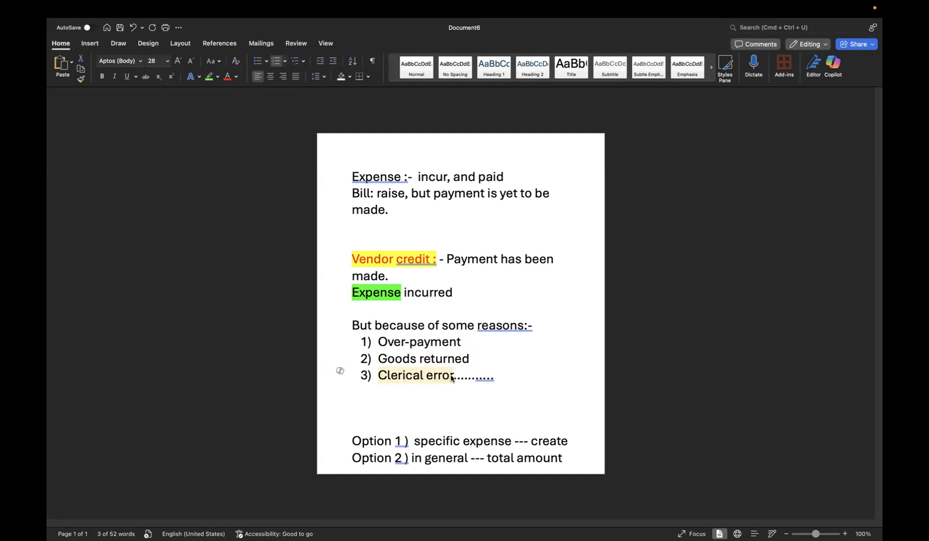
click(505, 395)
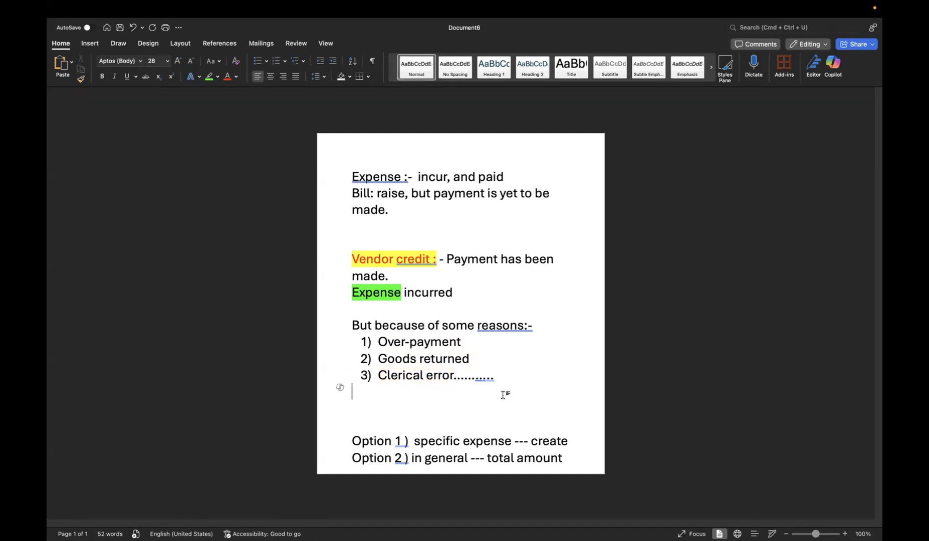
drag(412, 439, 547, 460)
Switch back to QuickBooks, open the saved Nimoy Corp vendor credit from the expenses list to review it, and close it.
key(ctrl+Left)
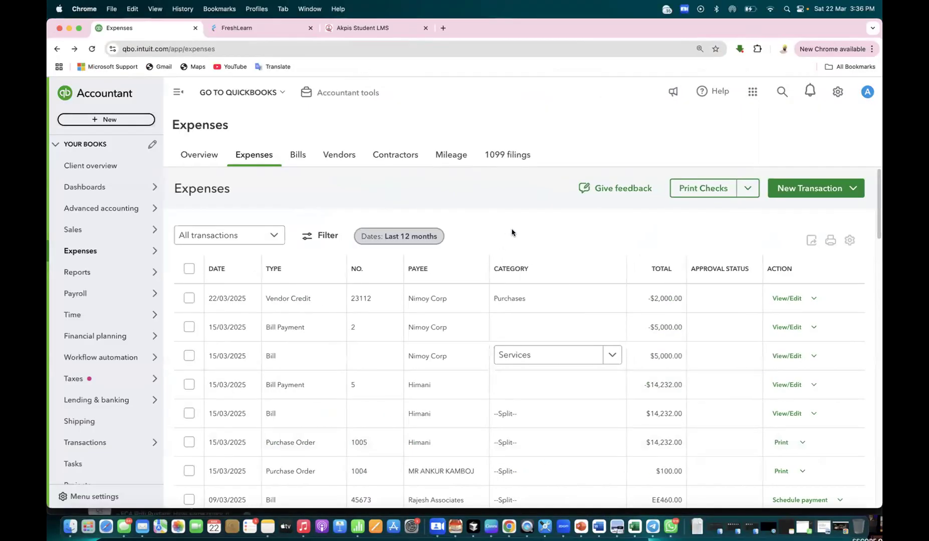
click(655, 299)
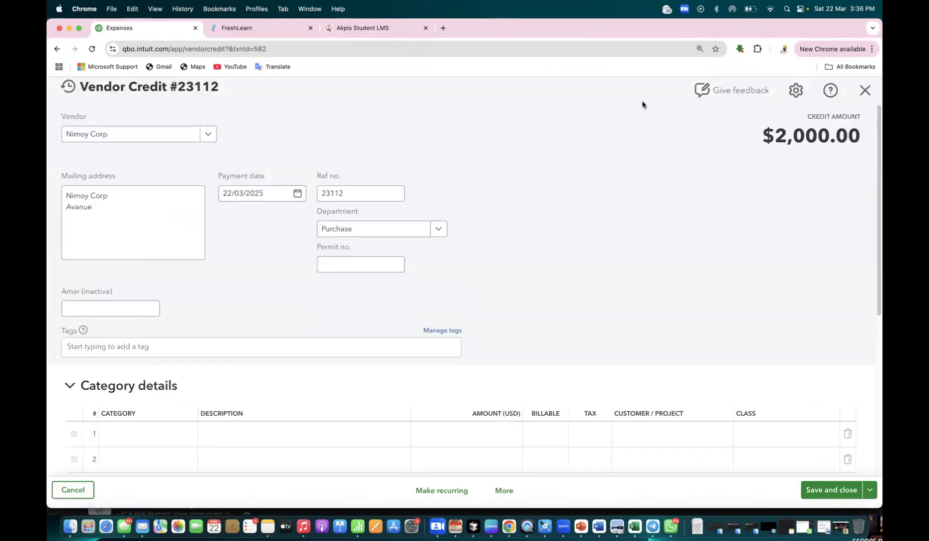
click(865, 91)
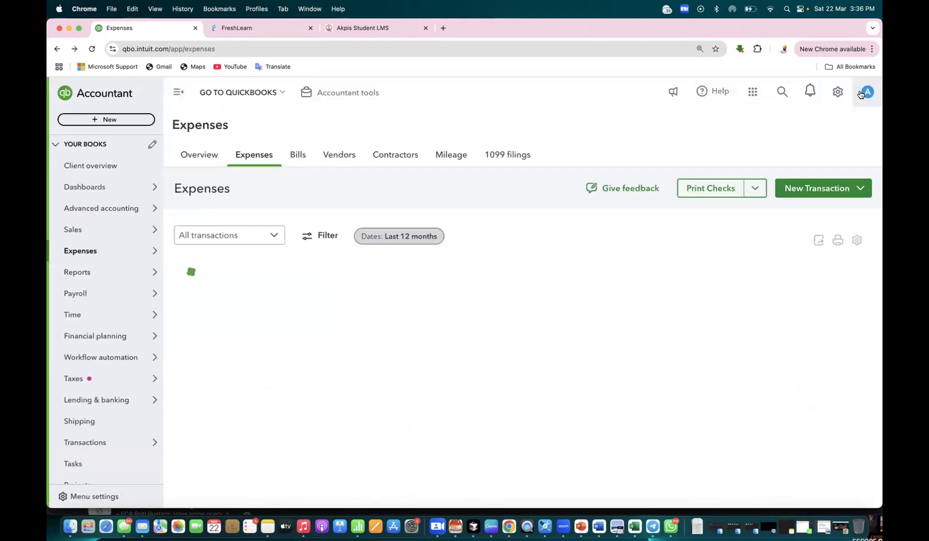
Start a new expense and choose Nimoy Corp as its payee, filtering the payee list by "corp".
click(125, 121)
click(177, 182)
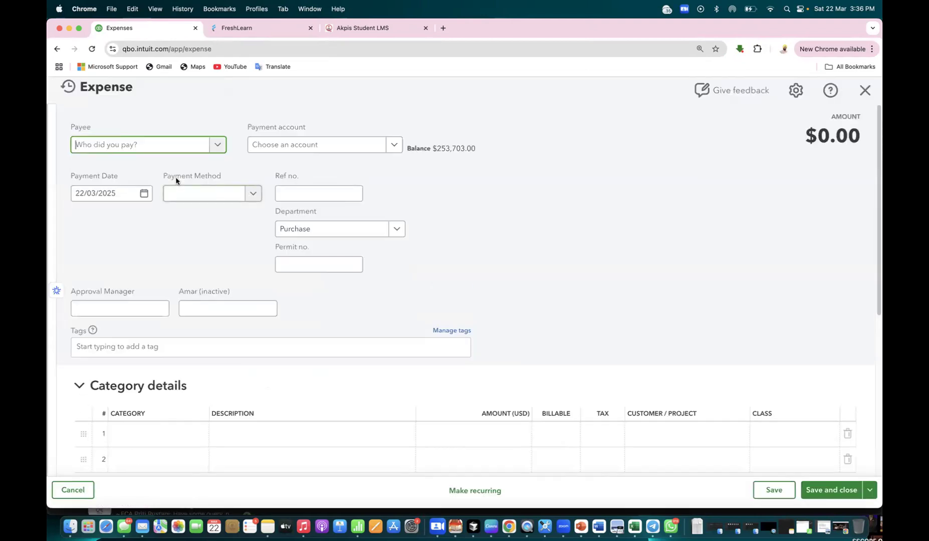
click(216, 146)
click(161, 147)
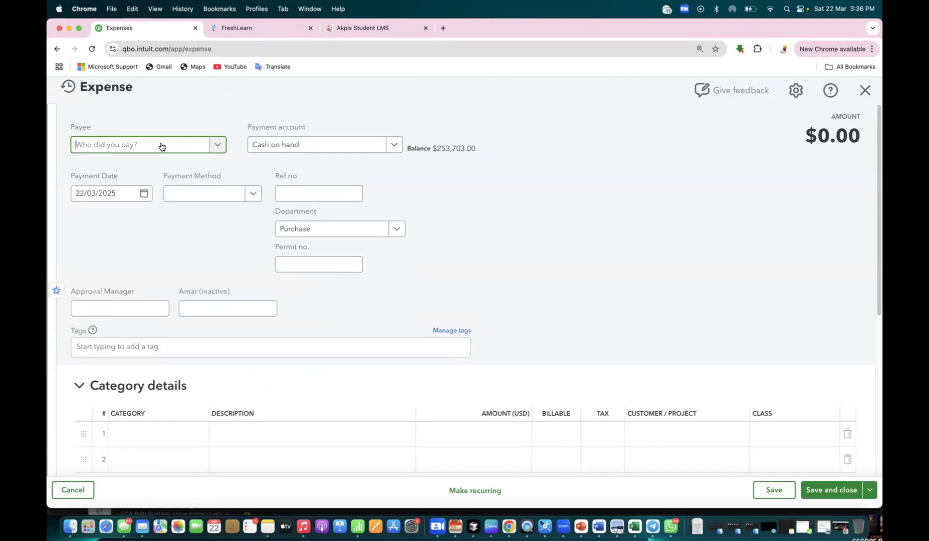
click(161, 146)
text(c)
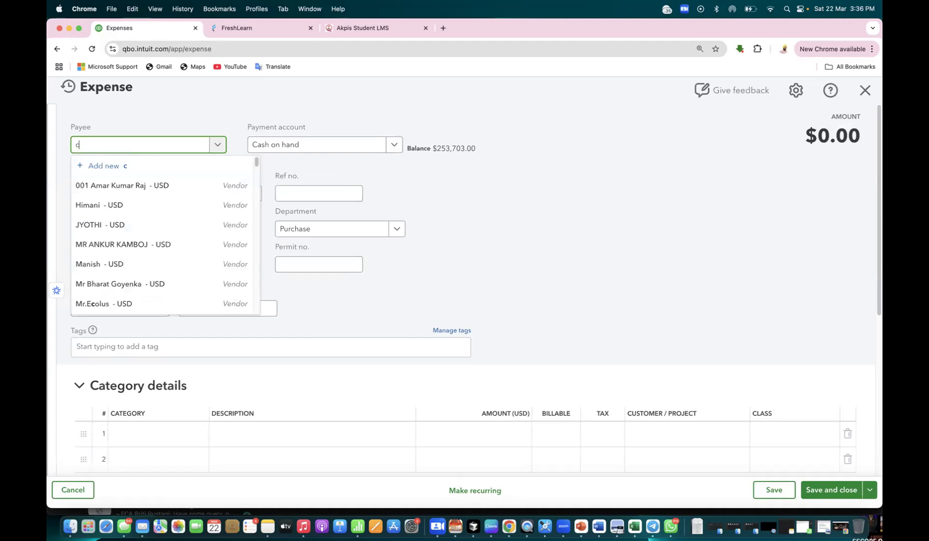
text(orp)
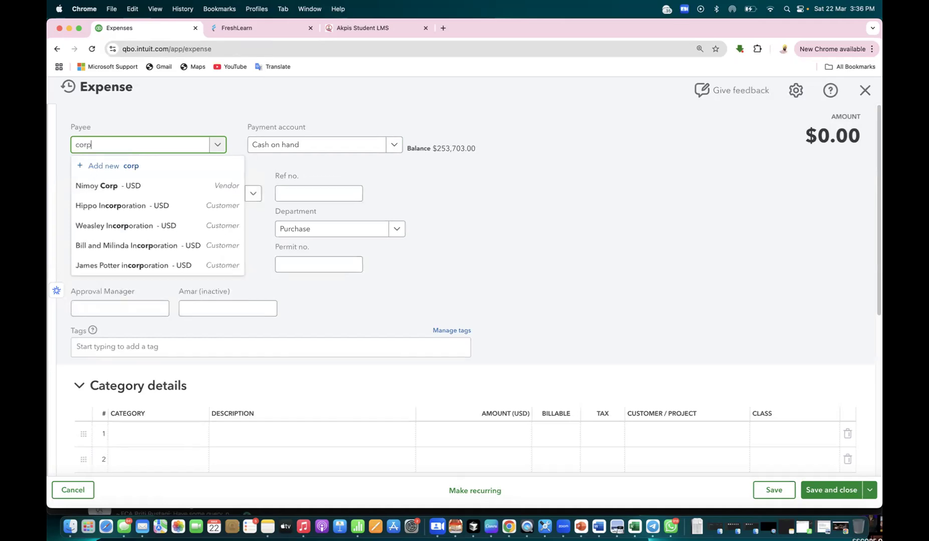
click(138, 186)
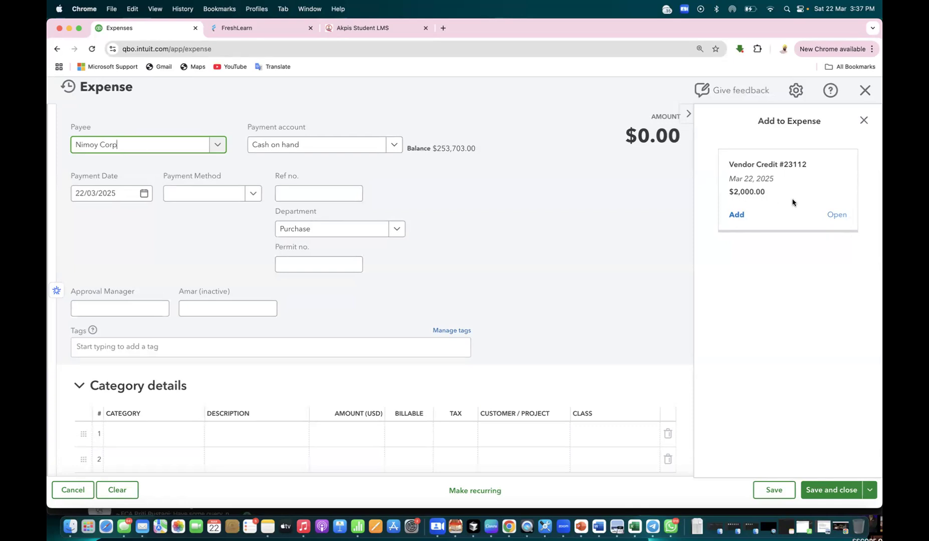
Try to add the suggested 2,000 vendor credit to the expense, then try opening it but stay on the unsaved expense.
click(731, 216)
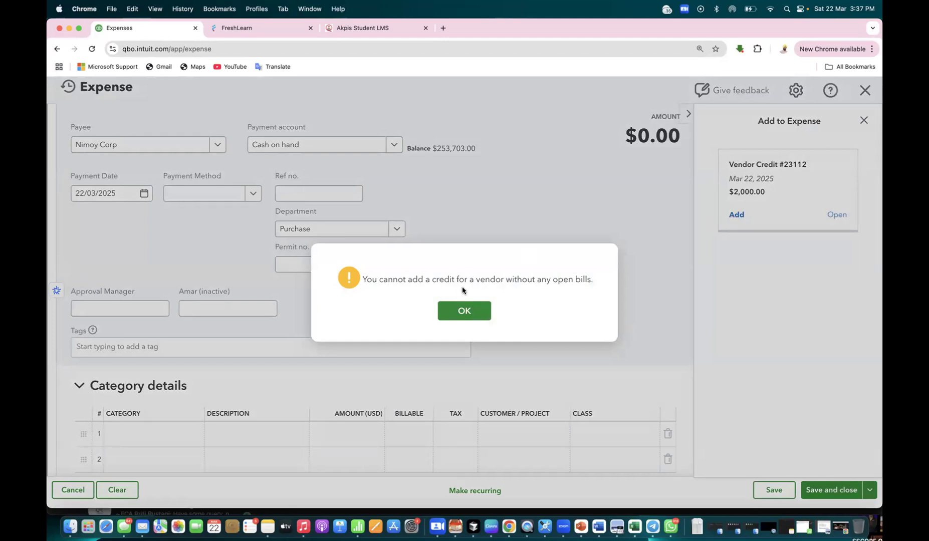
click(462, 310)
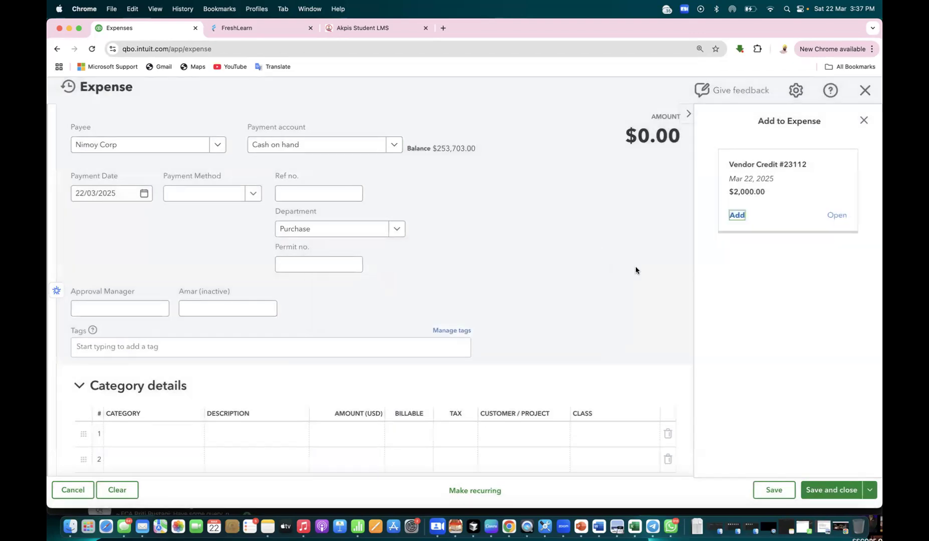
click(837, 215)
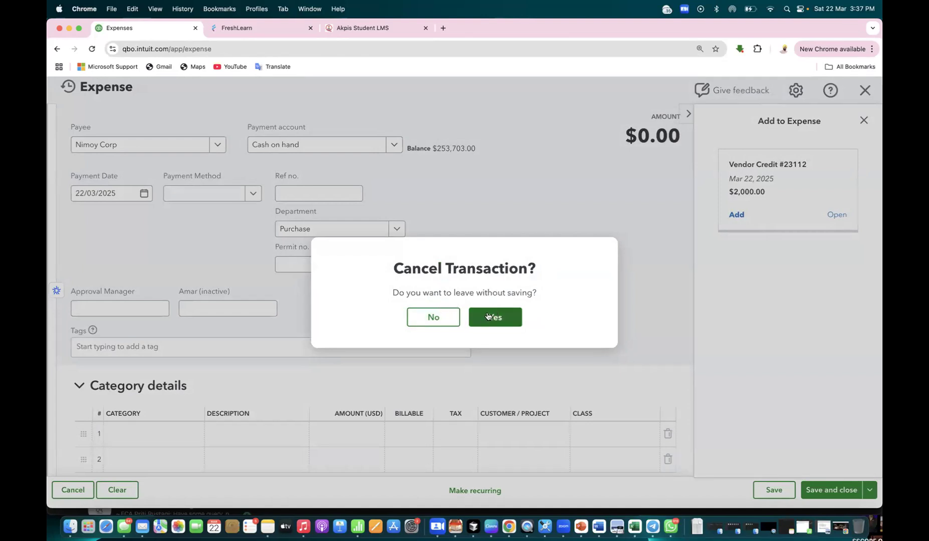
click(432, 318)
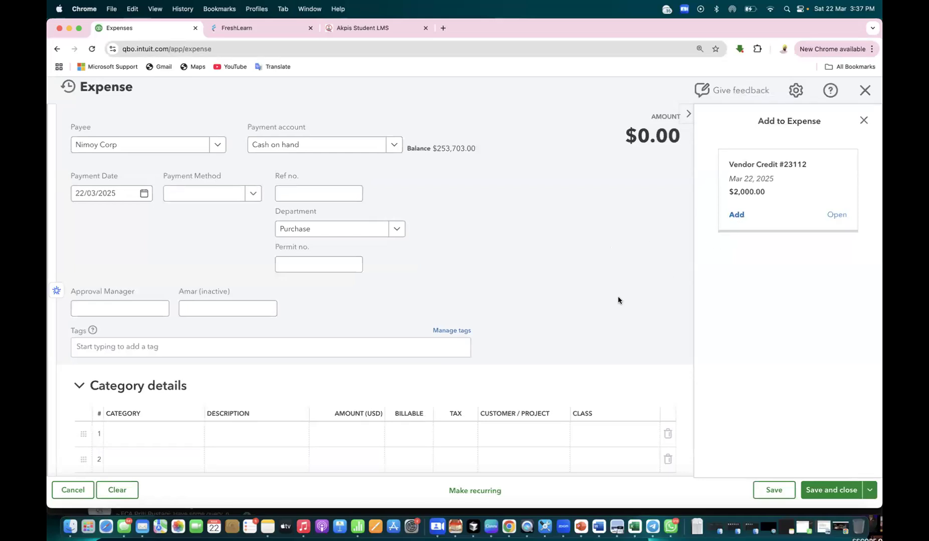
Add the product BATTERY to the expense's first item line with an amount of 3000.
scroll(618, 300, down, 4)
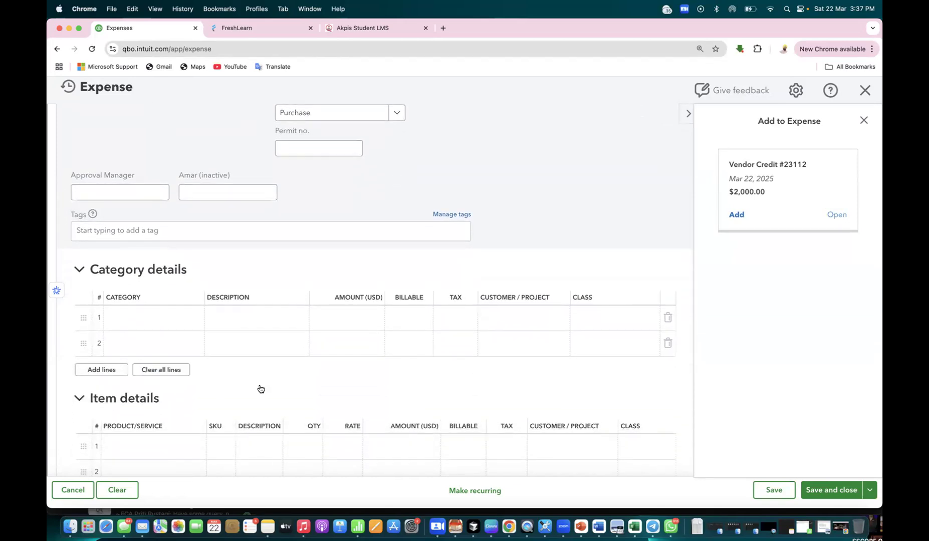
scroll(260, 389, down, 3)
click(200, 370)
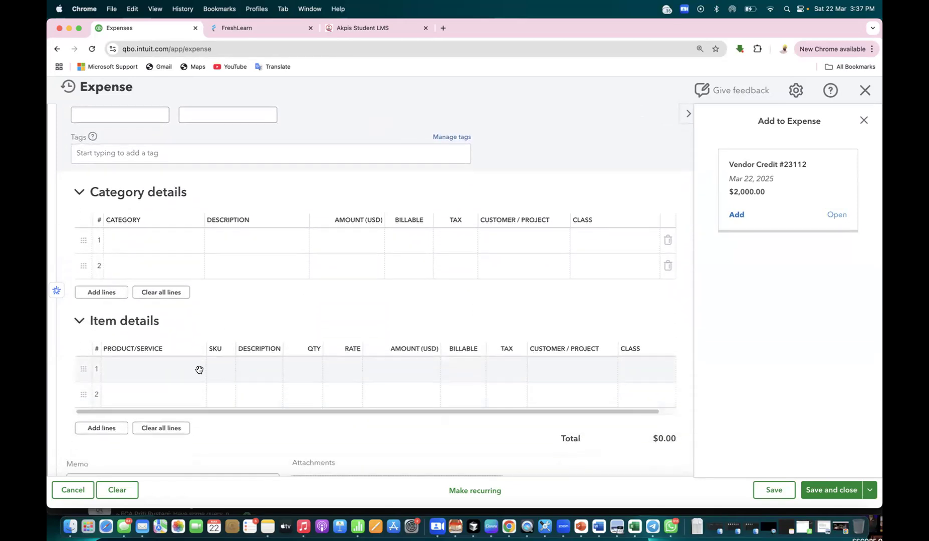
click(196, 371)
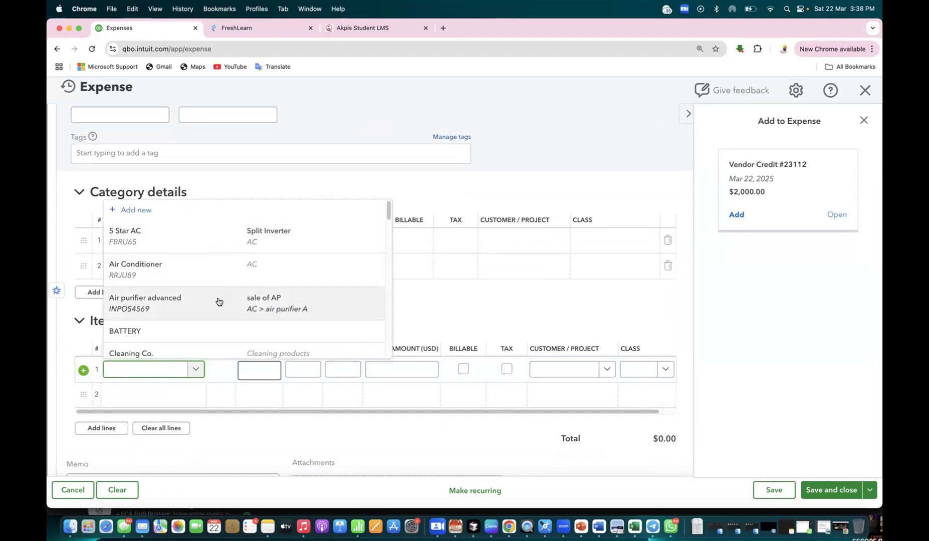
click(202, 334)
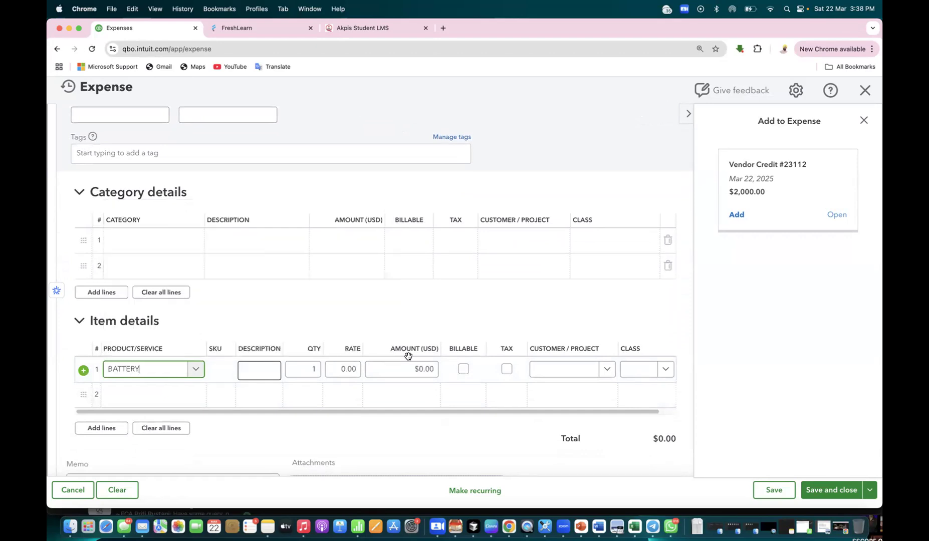
click(431, 370)
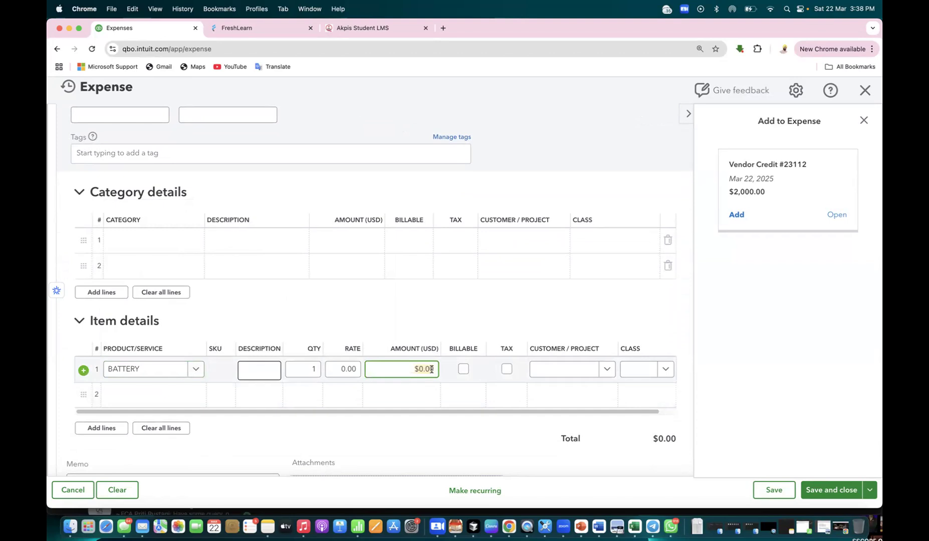
text(3000)
click(465, 435)
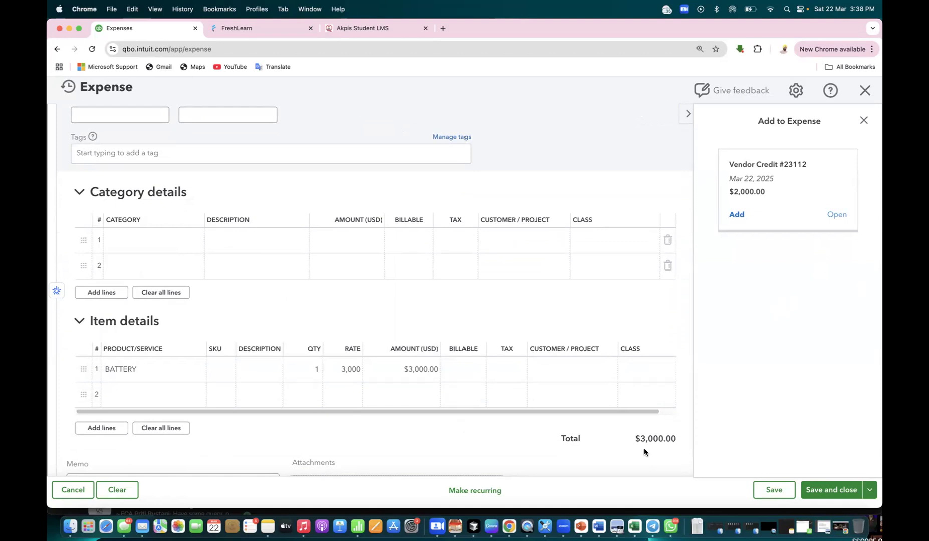
Retry adding the 2,000 vendor credit to the expense with the BATTERY line and read the notice about it.
scroll(623, 450, down, 2)
scroll(623, 450, down, 1)
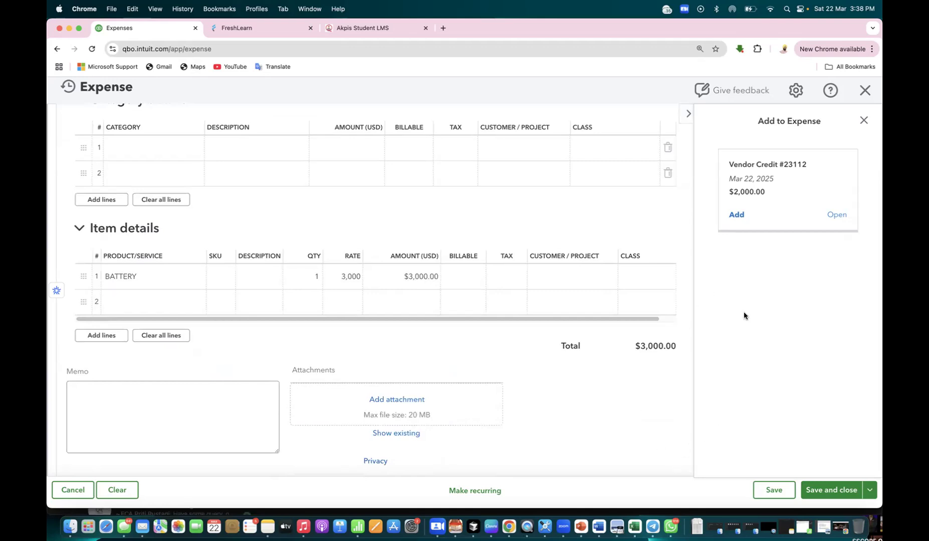
click(735, 214)
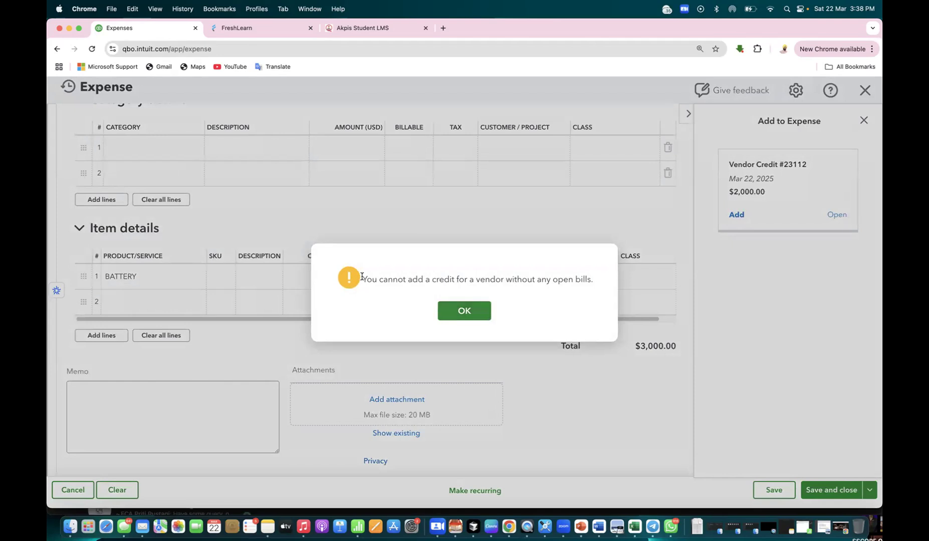
drag(362, 278, 562, 285)
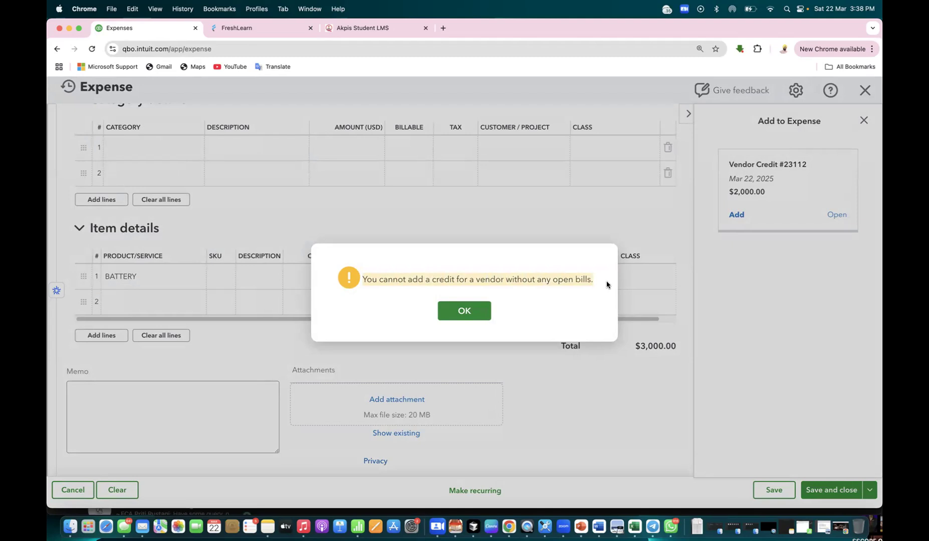
Dismiss the credit notice and save the 3,000 Nimoy Corp expense, accepting the missing Class fields.
click(466, 310)
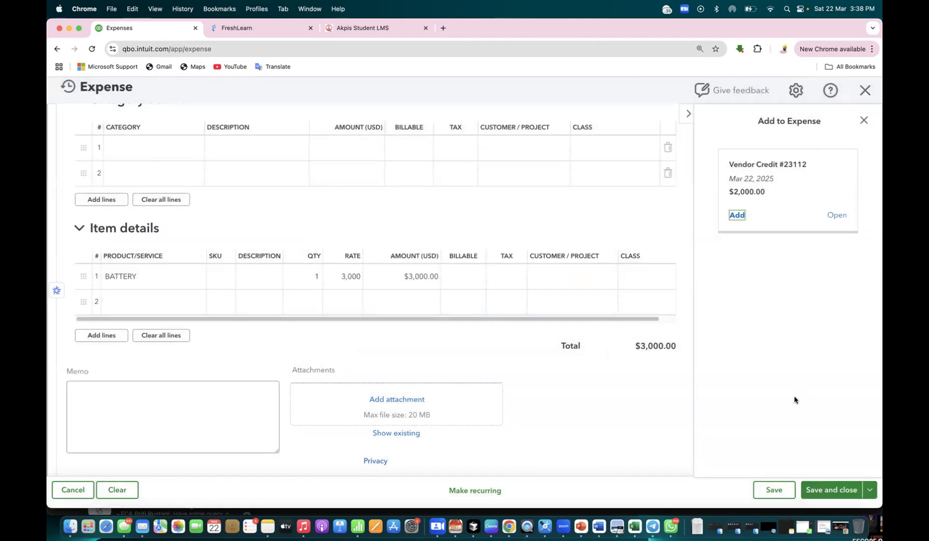
click(772, 490)
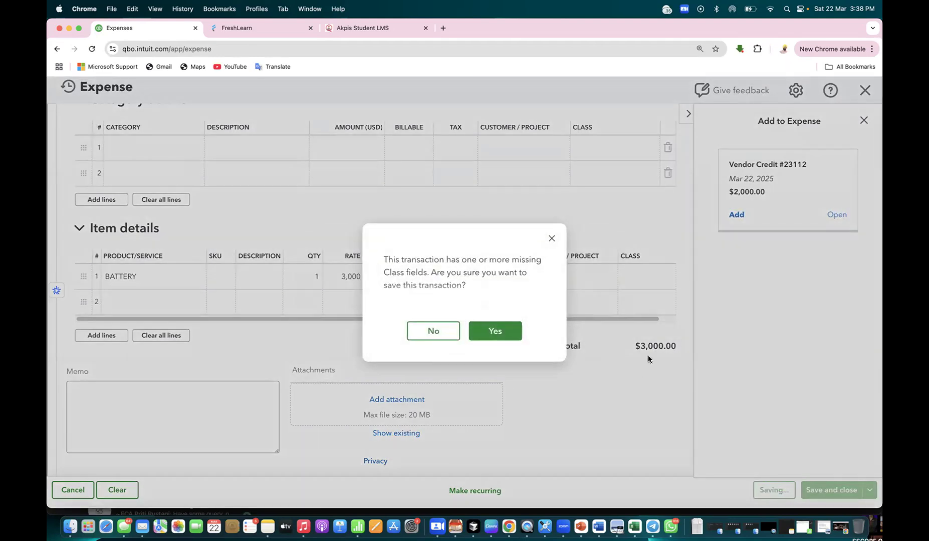
click(496, 332)
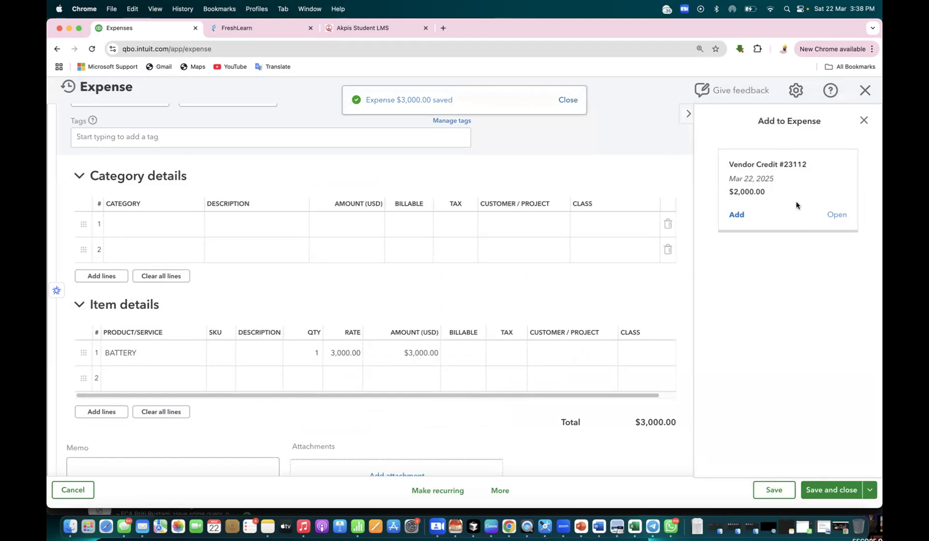
Try once more to add the 2,000 vendor credit to the saved expense, then close the expense.
click(735, 216)
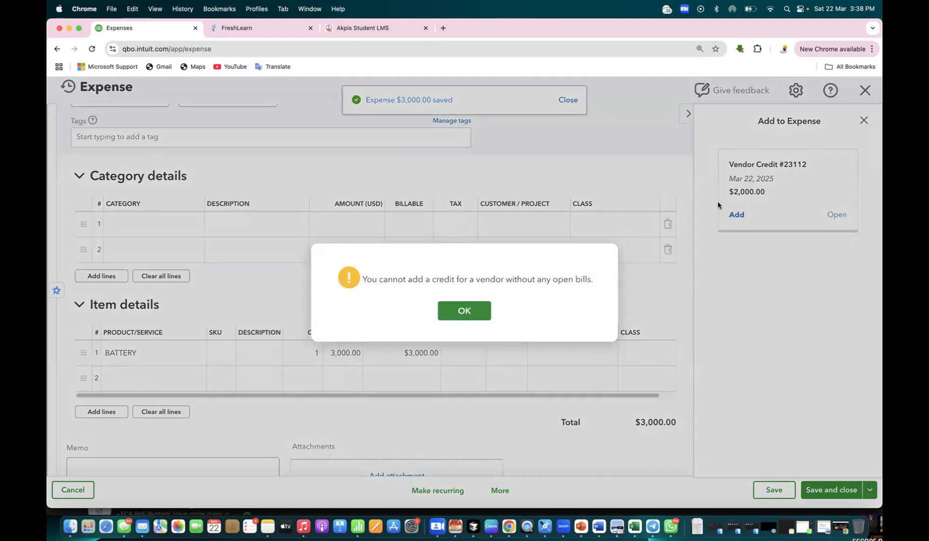
click(474, 311)
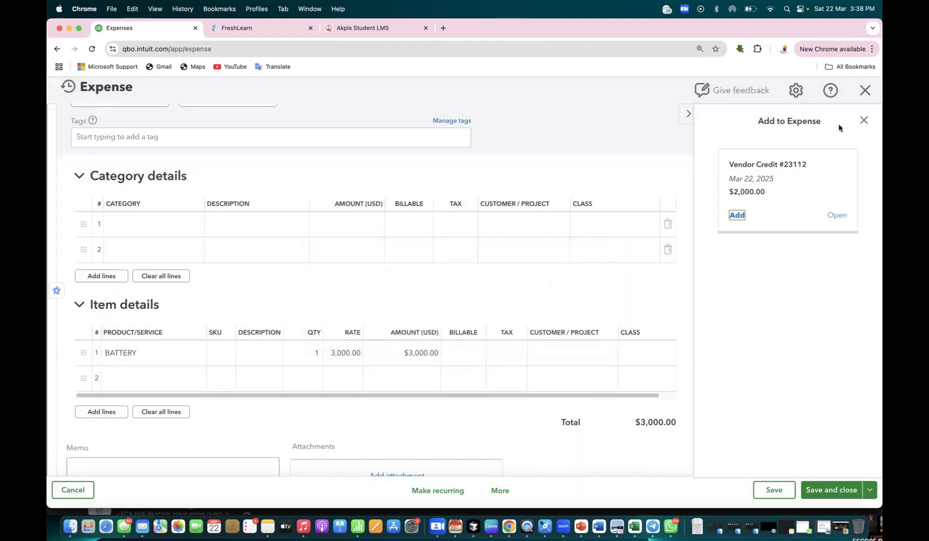
click(865, 90)
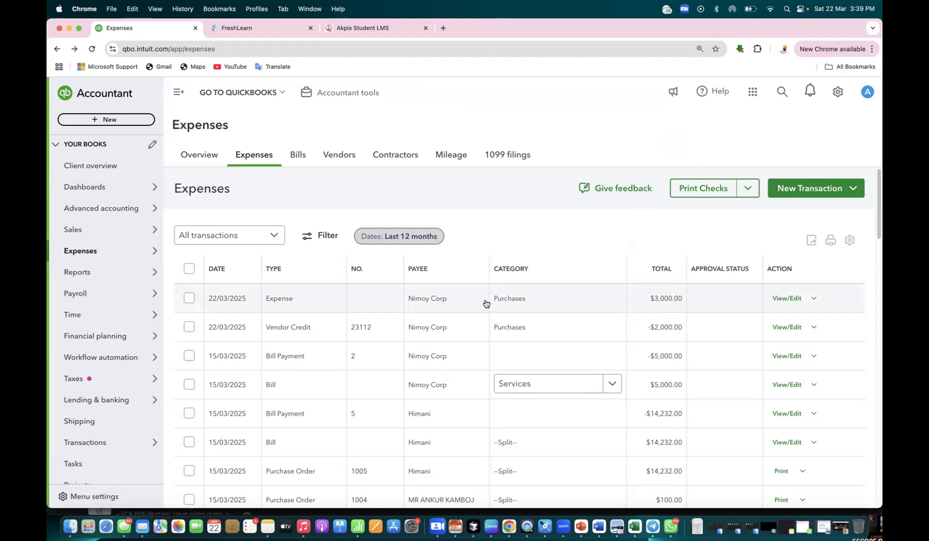
Reopen the saved 3,000 Nimoy Corp expense from the Expenses list.
click(511, 300)
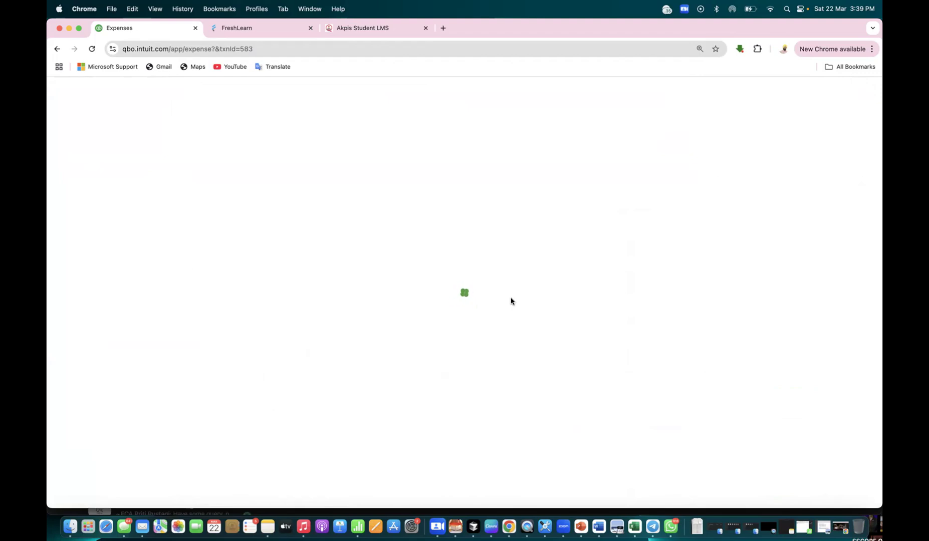
click(57, 49)
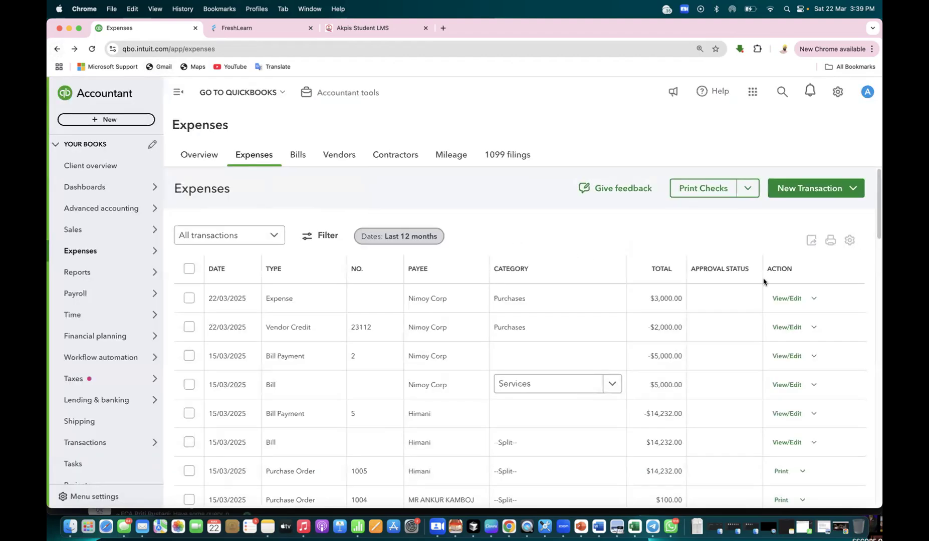
click(815, 299)
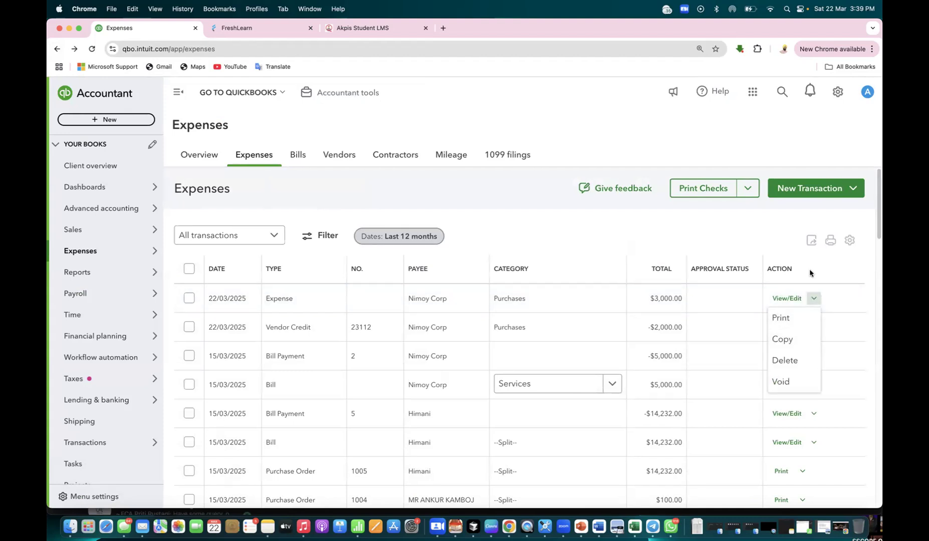
click(812, 273)
click(730, 304)
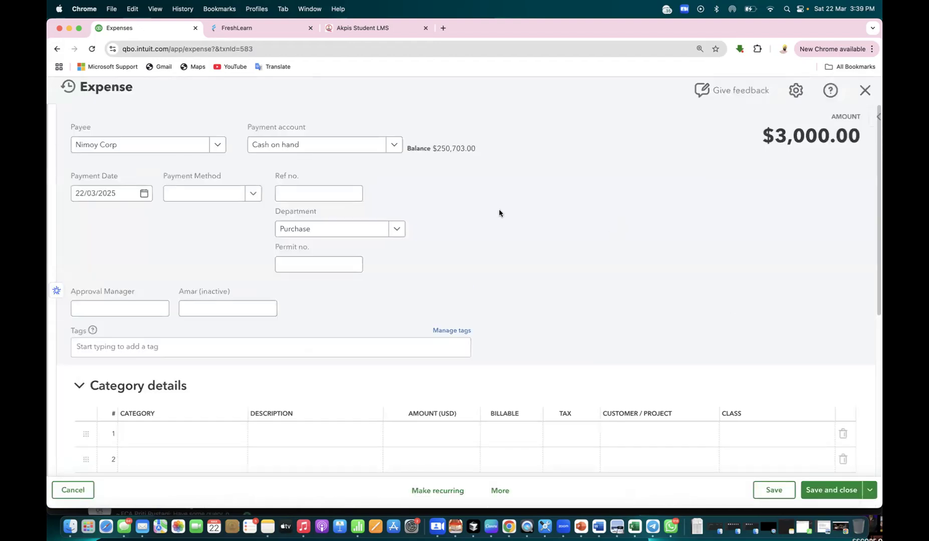
Look through the payment account choices for the expense and try clearing its selected account.
click(394, 147)
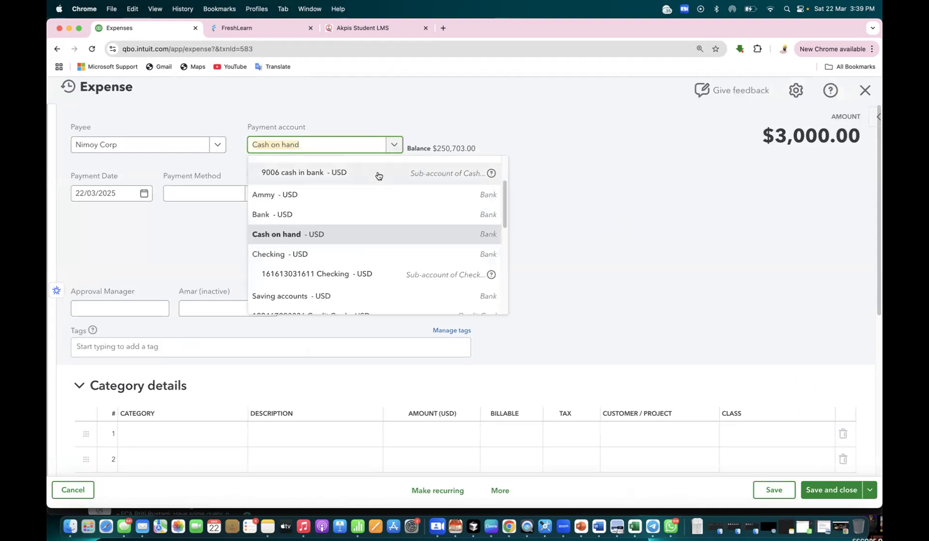
mouse_move(503, 208)
mouse_down()
mouse_move(503, 300)
mouse_move(508, 207)
mouse_up()
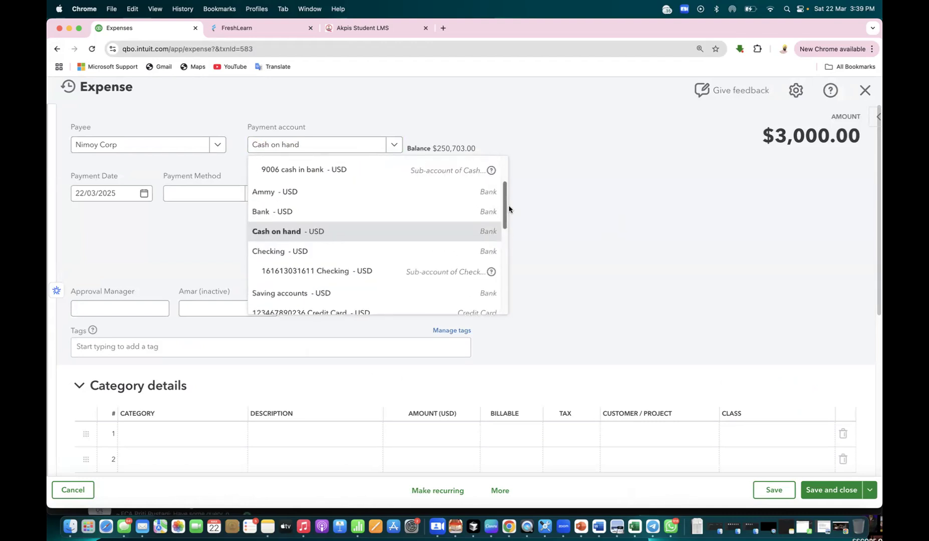
click(344, 148)
key(BackSpace)
key(BackSpace)
key(BackSpace)
key(BackSpace)
key(BackSpace)
key(BackSpace)
key(BackSpace)
key(BackSpace)
key(BackSpace)
key(BackSpace)
key(BackSpace)
key(BackSpace)
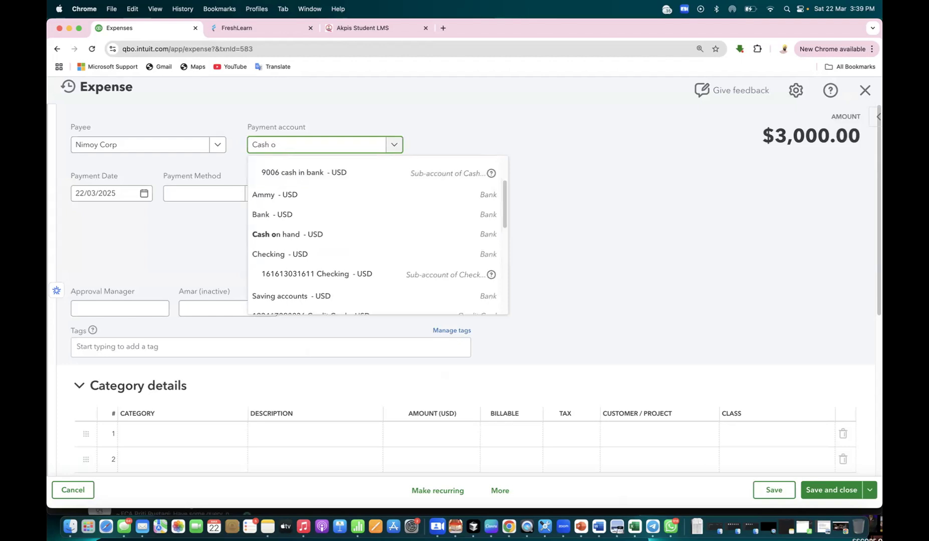
click(628, 204)
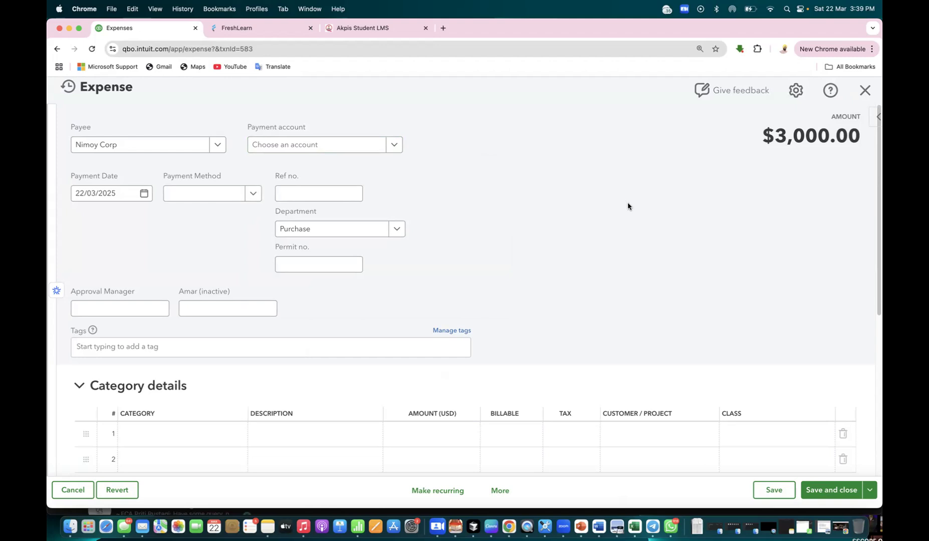
Switch to the Word notes, add the line "bill" below the Clerical error item, and highlight it.
key(super+Tab)
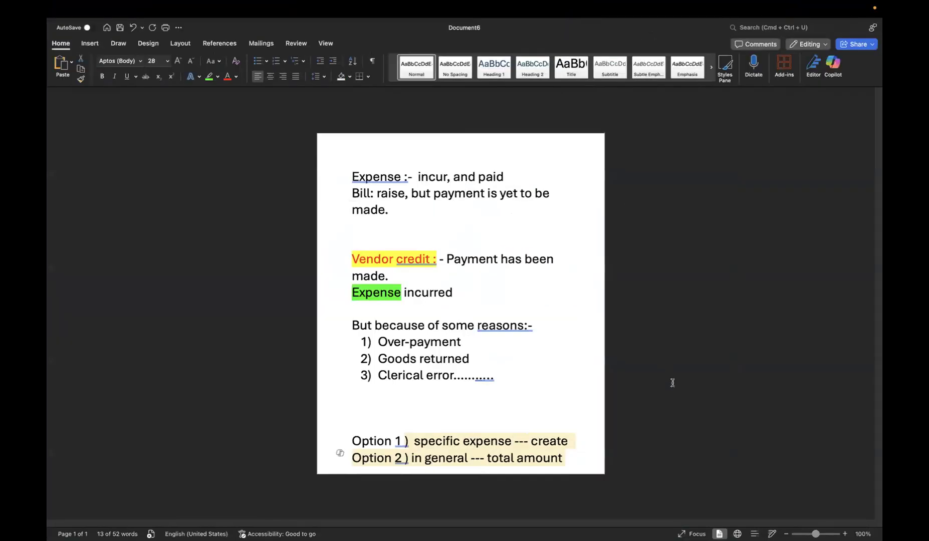
click(535, 373)
key(Return)
key(Return)
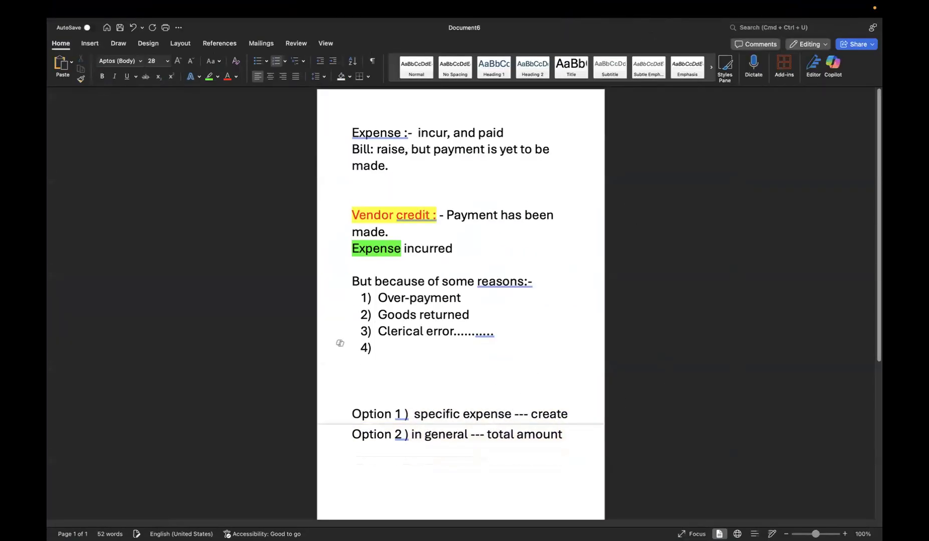
text(bill)
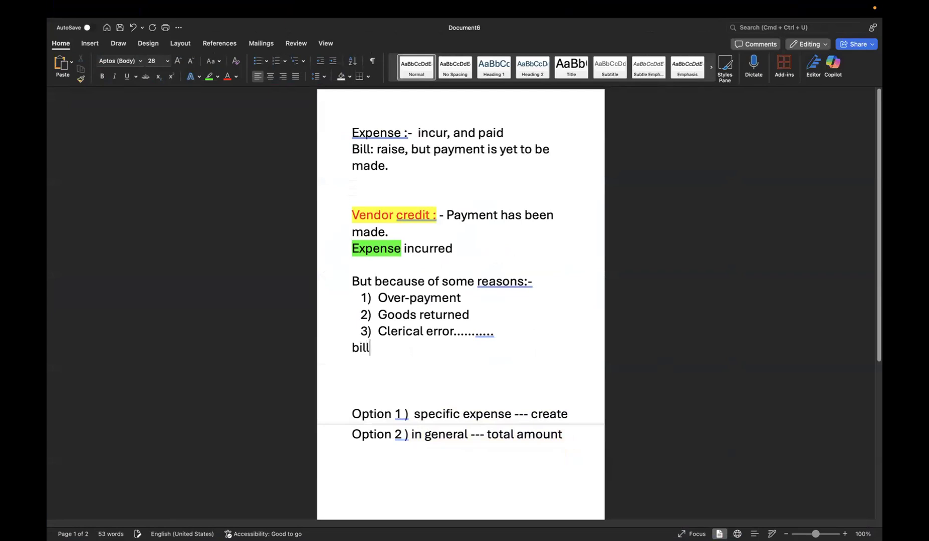
triple_click(358, 351)
click(209, 76)
Switch back to QuickBooks Online in Chrome and close the expense without saving its changes.
key(super+Tab)
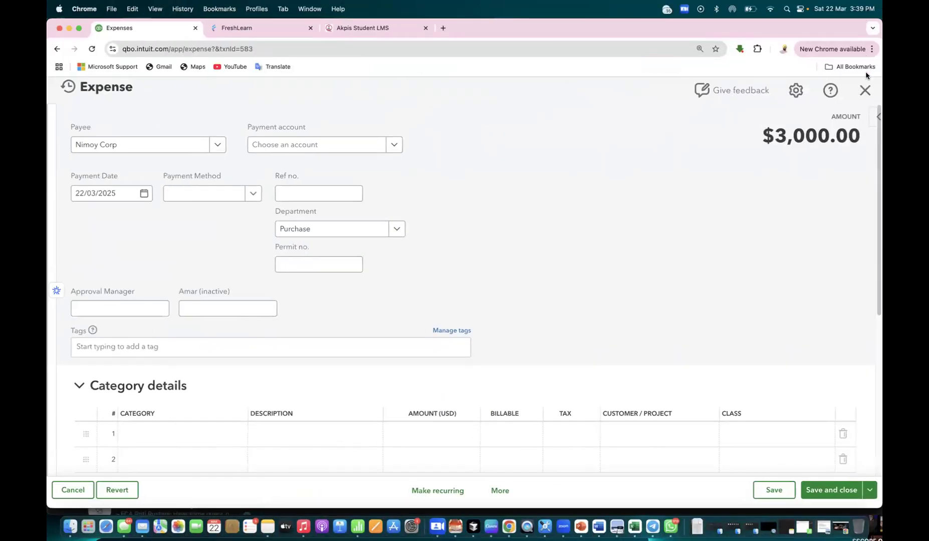
click(864, 91)
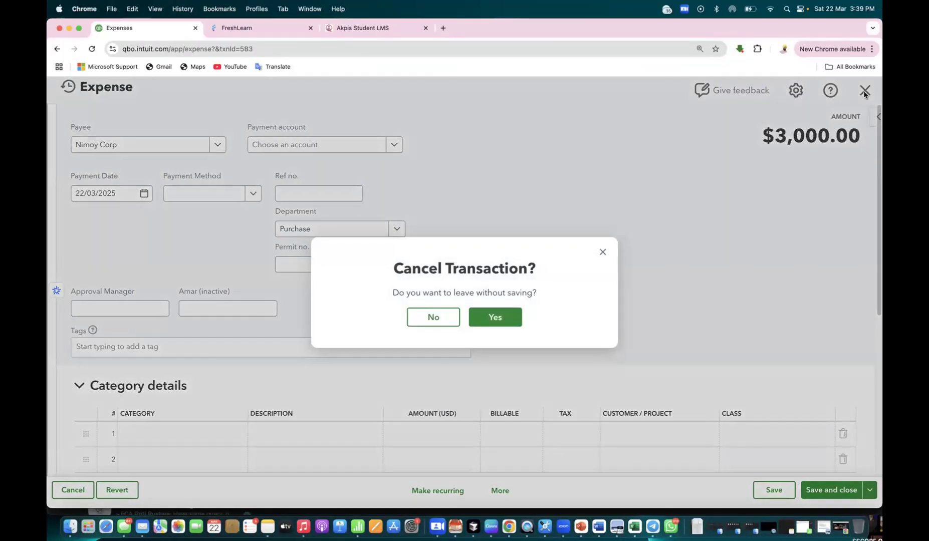
click(486, 321)
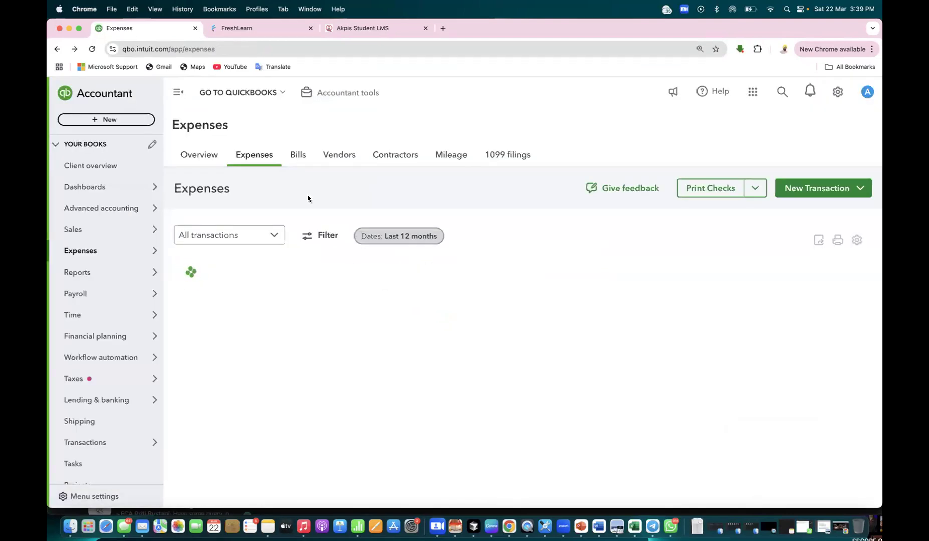
Start a new bill and choose Nimoy Corp as its vendor, filtering the vendor list by "corp".
click(114, 121)
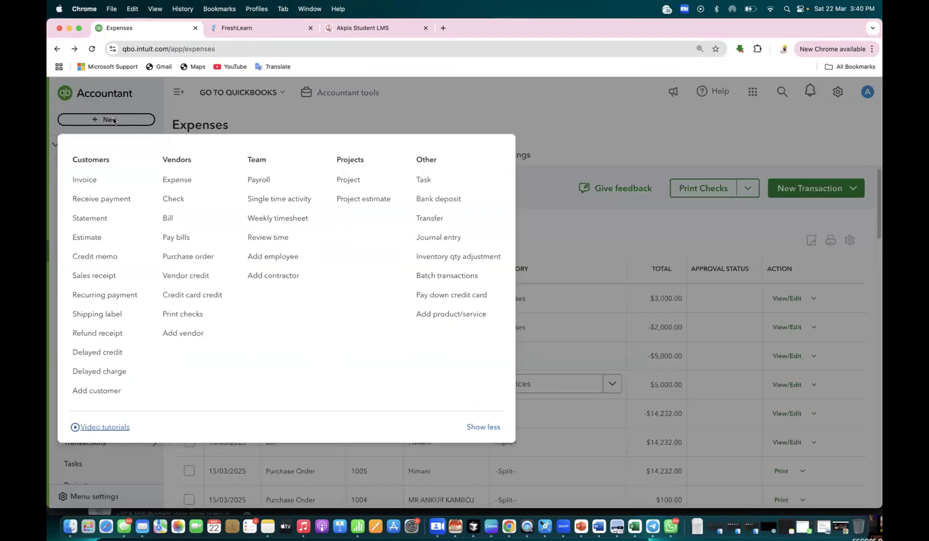
click(167, 219)
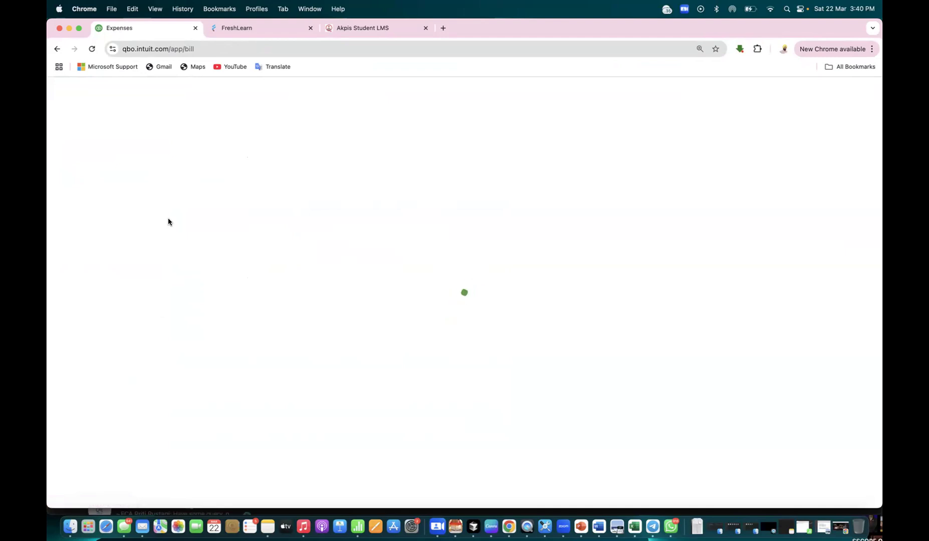
click(216, 135)
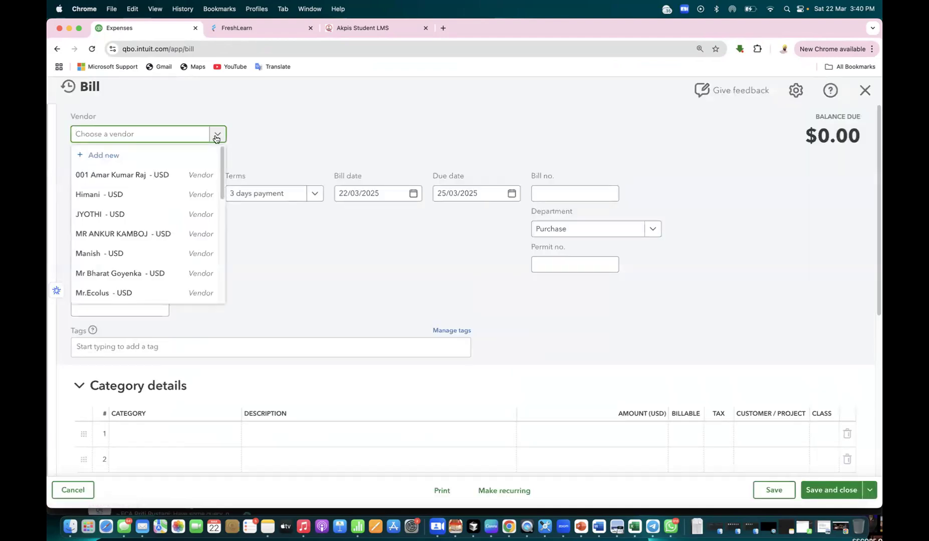
click(167, 134)
click(166, 133)
text(corp)
click(147, 175)
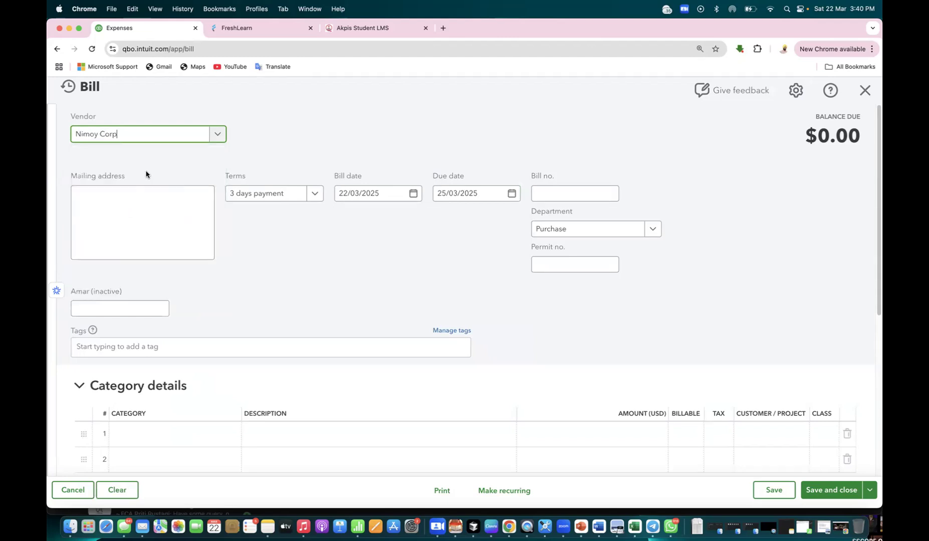
Set the bill's terms to 3 days payment and its bill number to 2314.
click(316, 196)
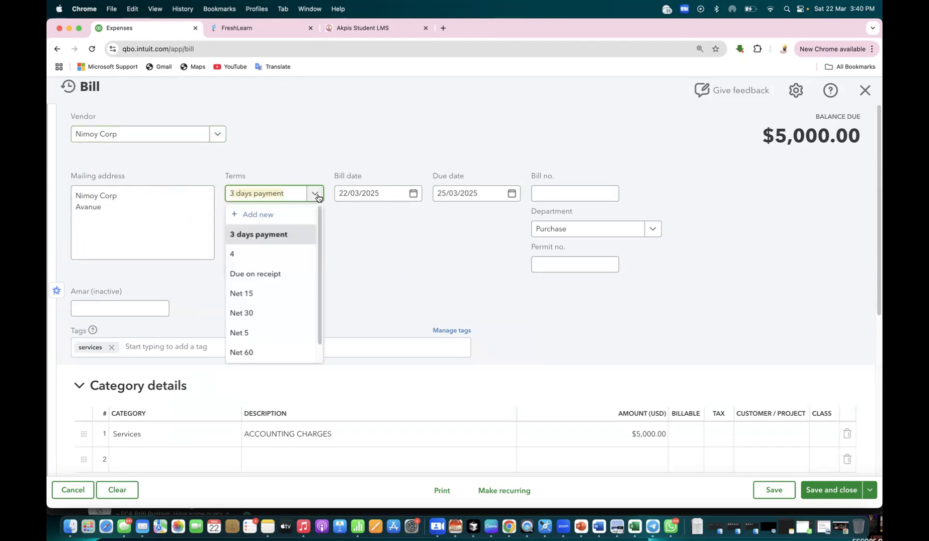
click(291, 236)
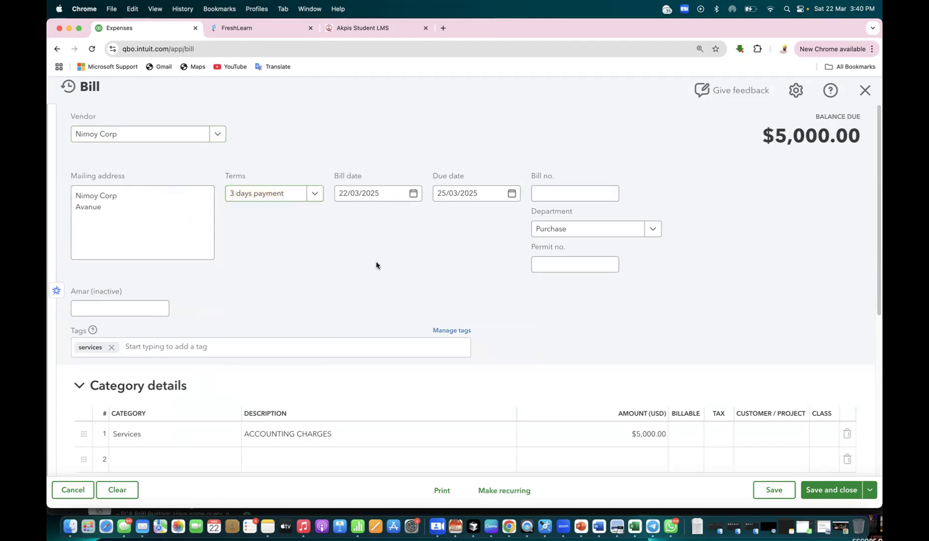
click(545, 192)
text(2314)
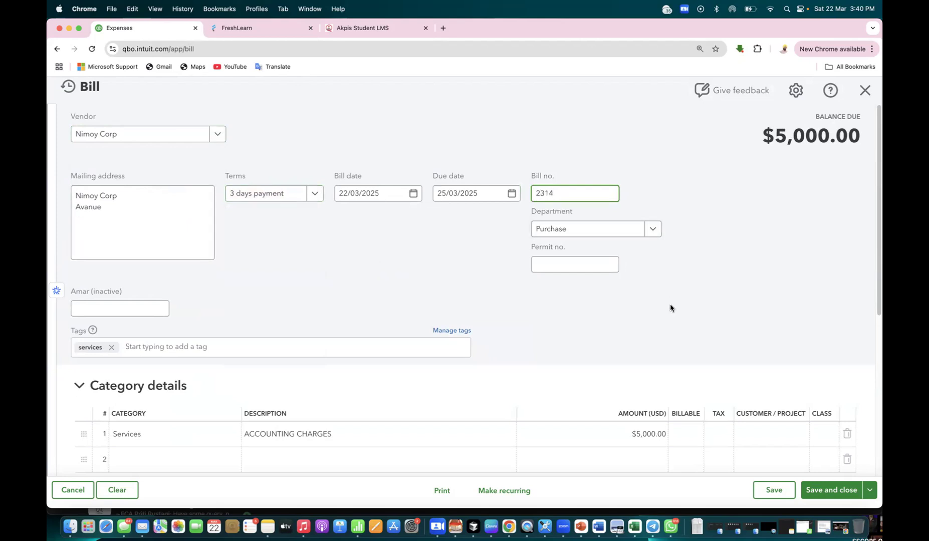
click(670, 307)
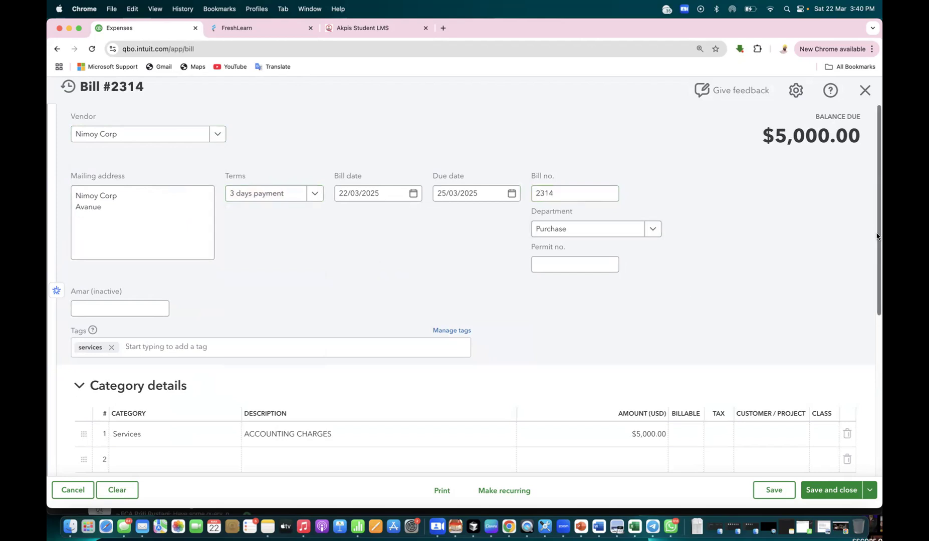
Clear the amount of the Services line in the bill's category details.
scroll(876, 236, down, 4)
click(645, 254)
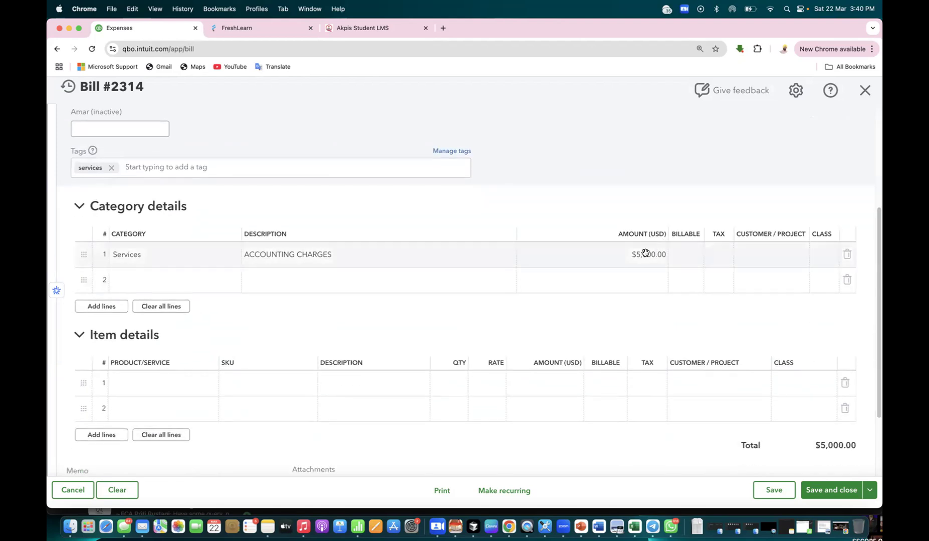
text(4)
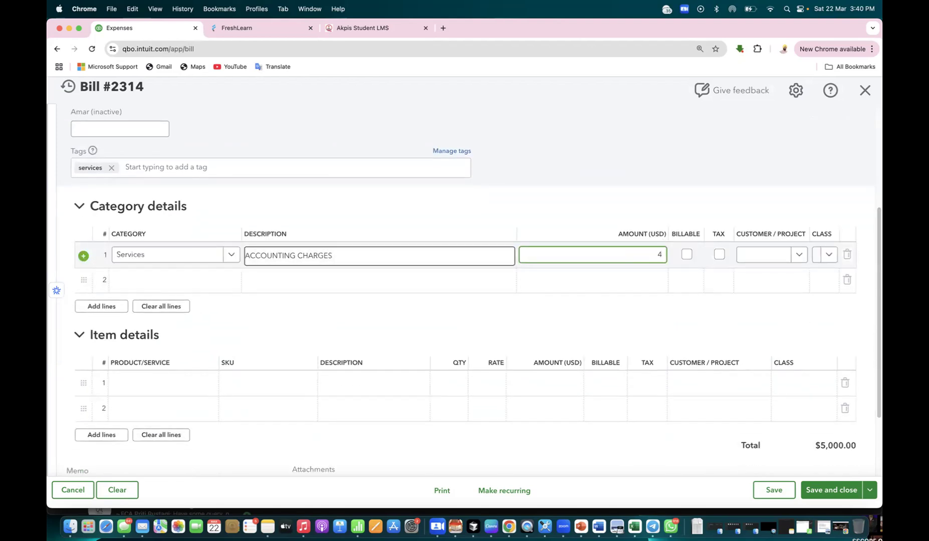
text(500)
key(BackSpace)
key(BackSpace)
key(BackSpace)
key(BackSpace)
Add a BATTERY line to the bill's item details with an amount of 4,500 and mark it as billable.
click(201, 385)
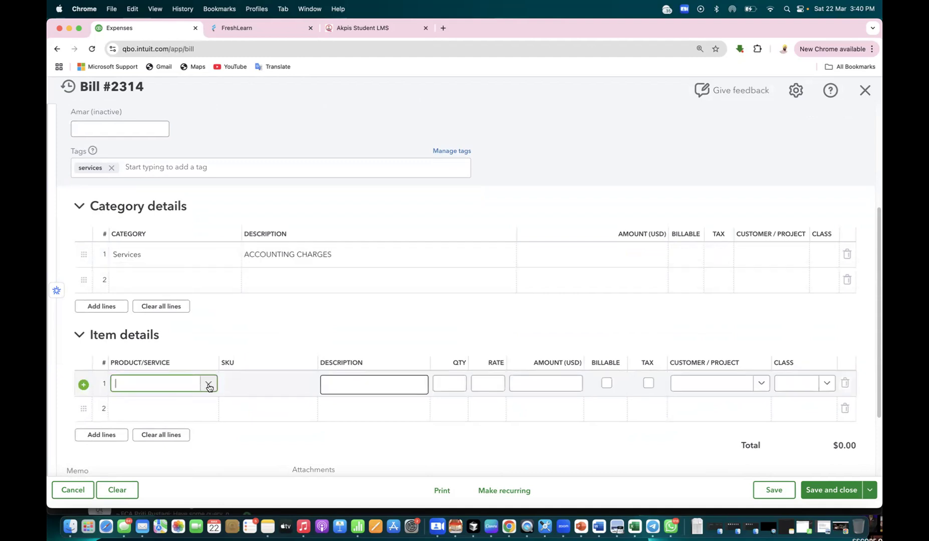
click(208, 385)
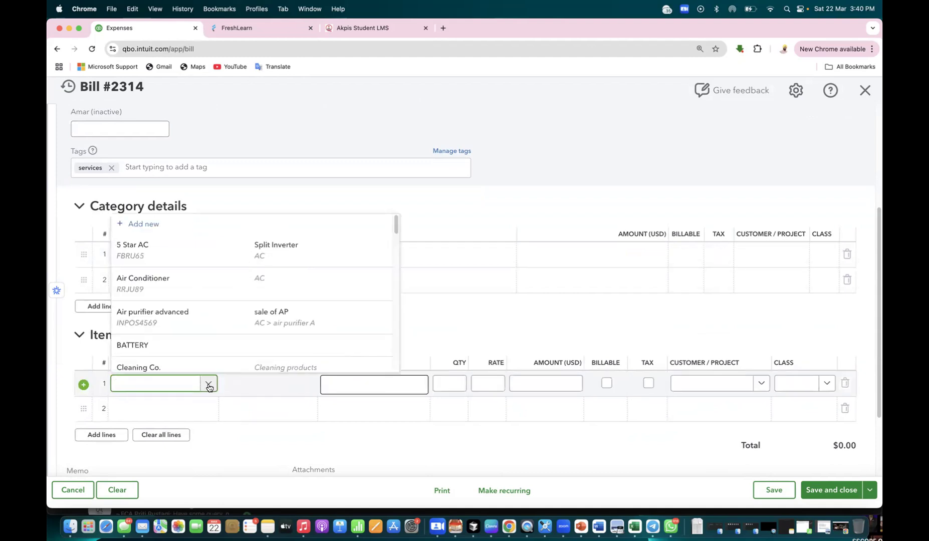
click(208, 351)
click(572, 382)
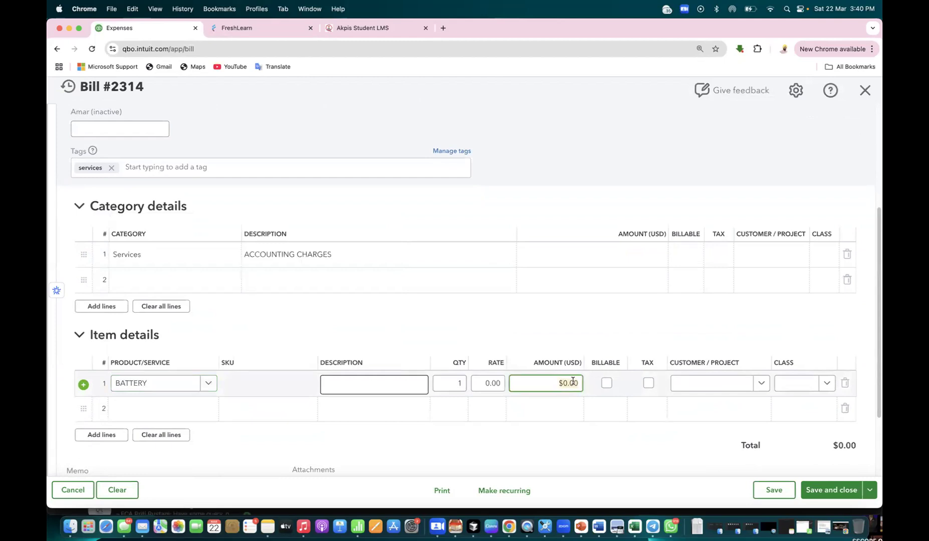
text(4,500)
click(684, 451)
click(615, 388)
click(606, 384)
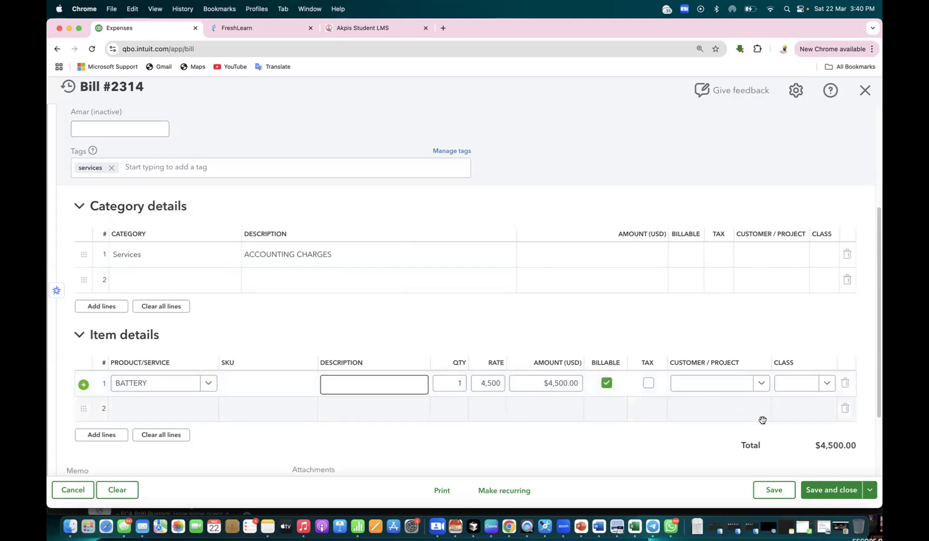
Assign AKPIS EDU PRIVATE LIMITED as the BATTERY line's customer, save the bill without a class, and close it.
click(772, 494)
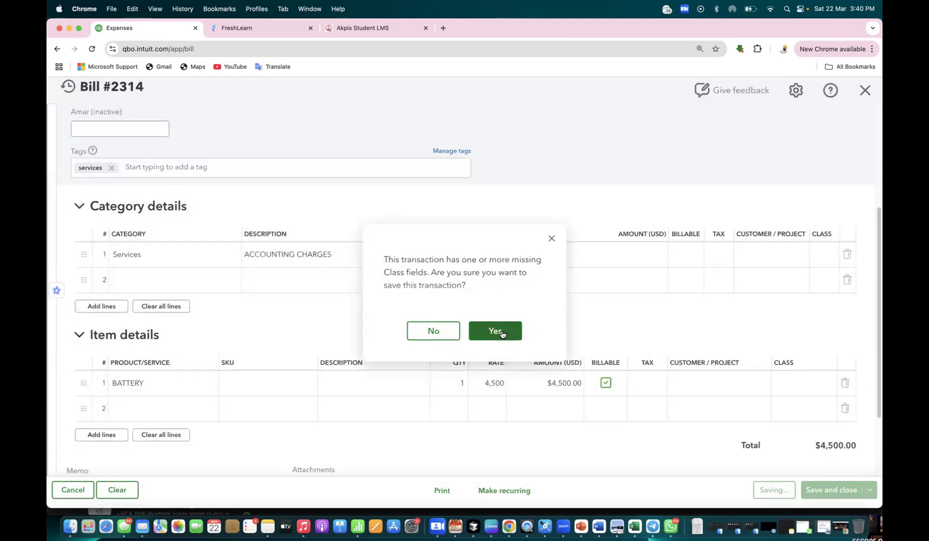
click(495, 330)
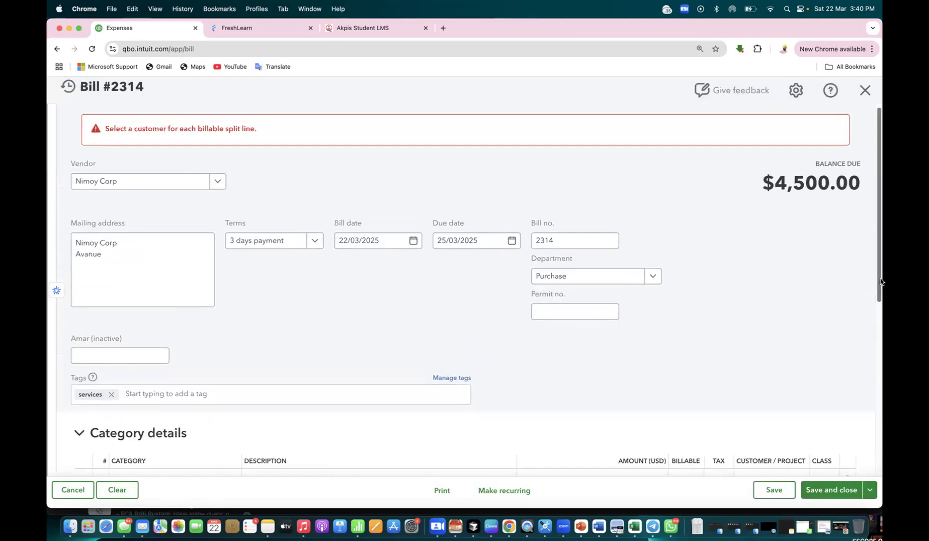
drag(877, 282, 881, 420)
click(760, 354)
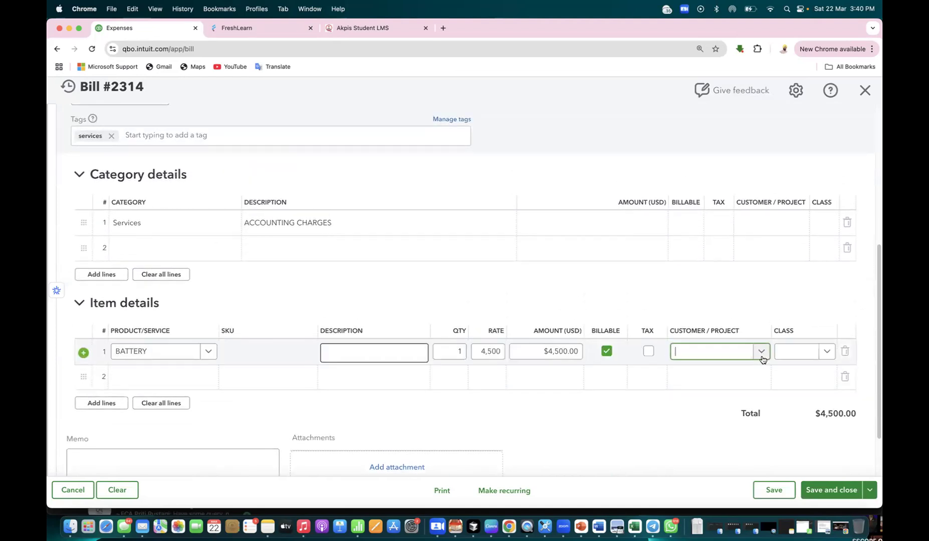
click(751, 451)
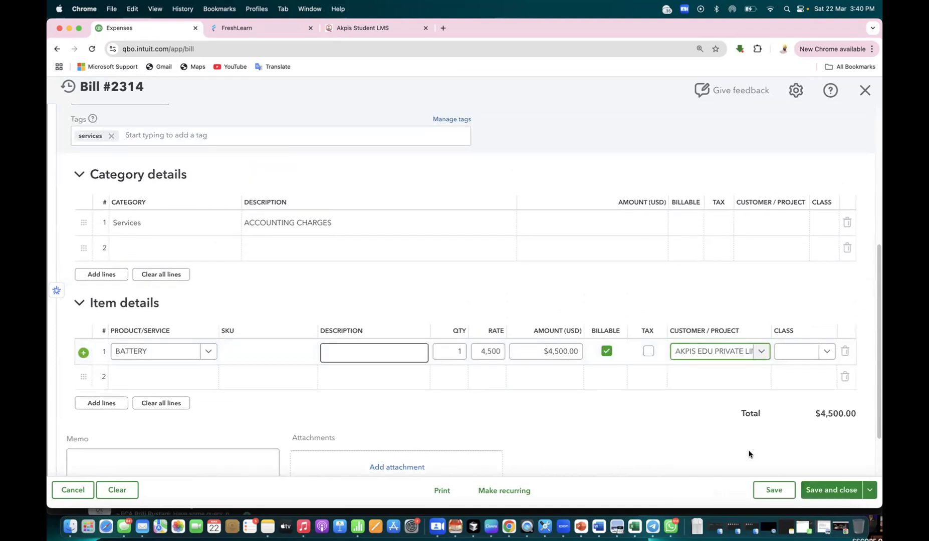
click(770, 494)
click(496, 330)
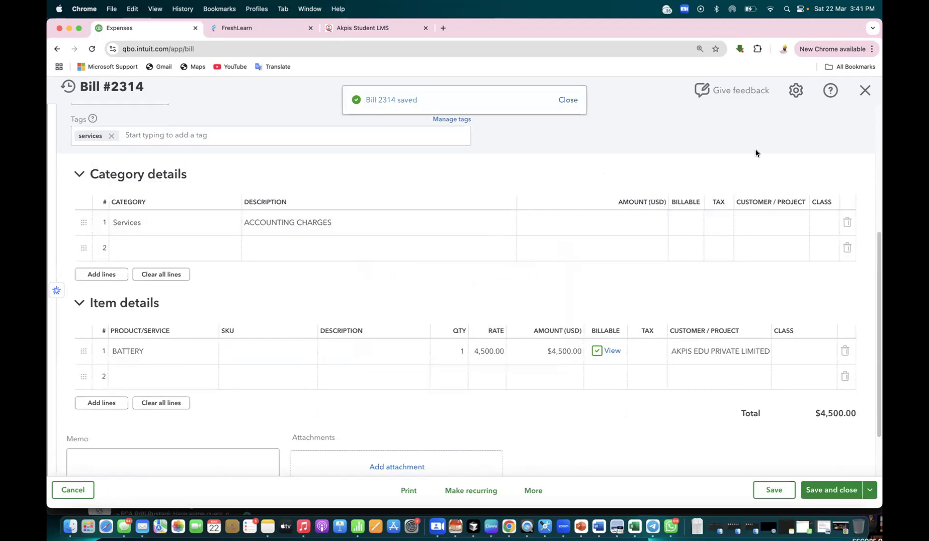
click(867, 95)
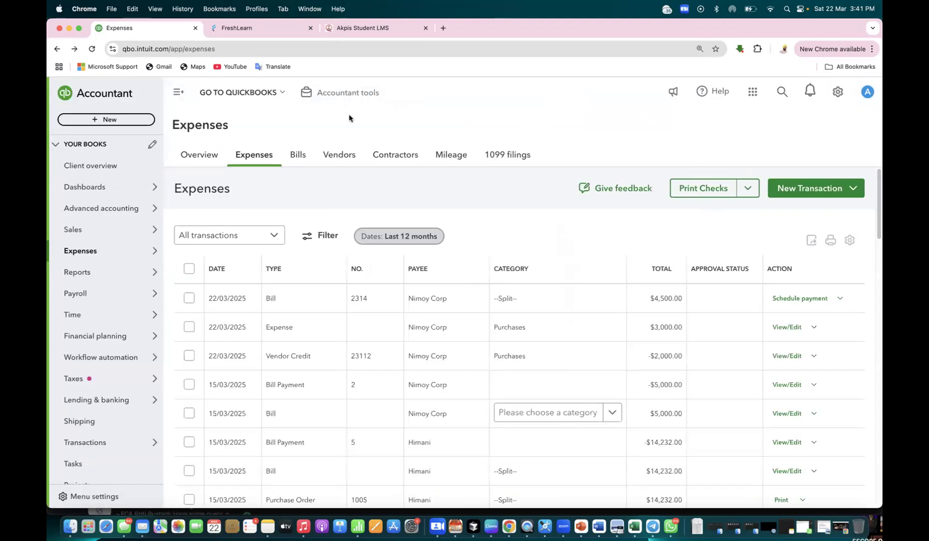
Start paying bills and choose Saving accounts as the payment account.
click(129, 122)
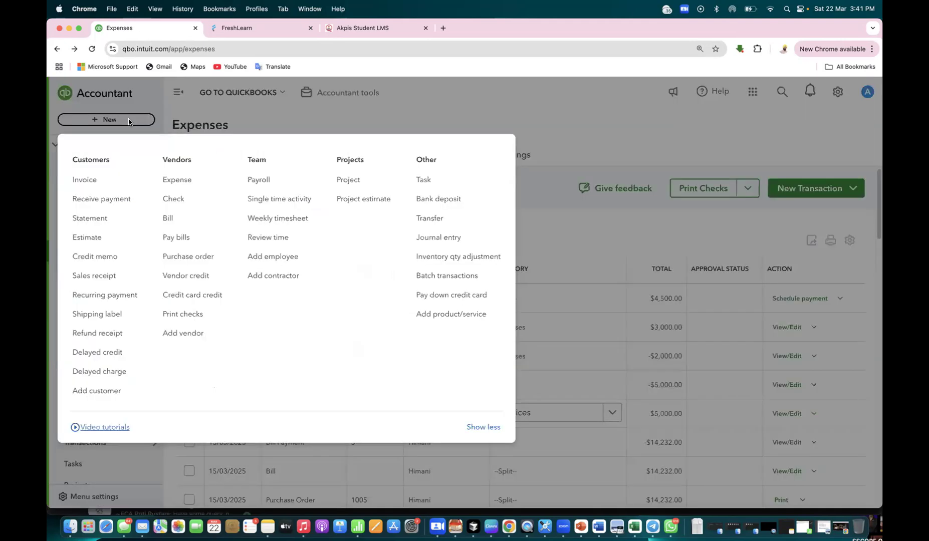
click(175, 238)
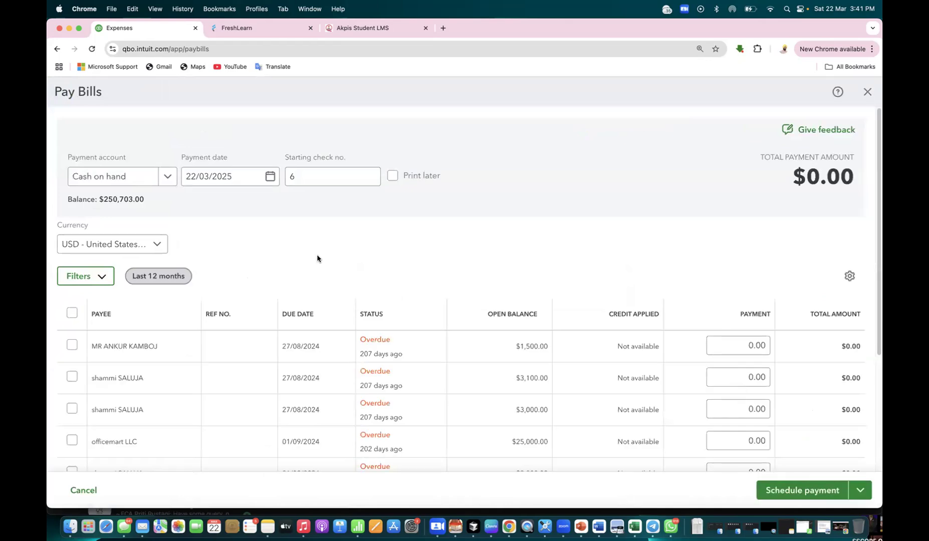
click(167, 180)
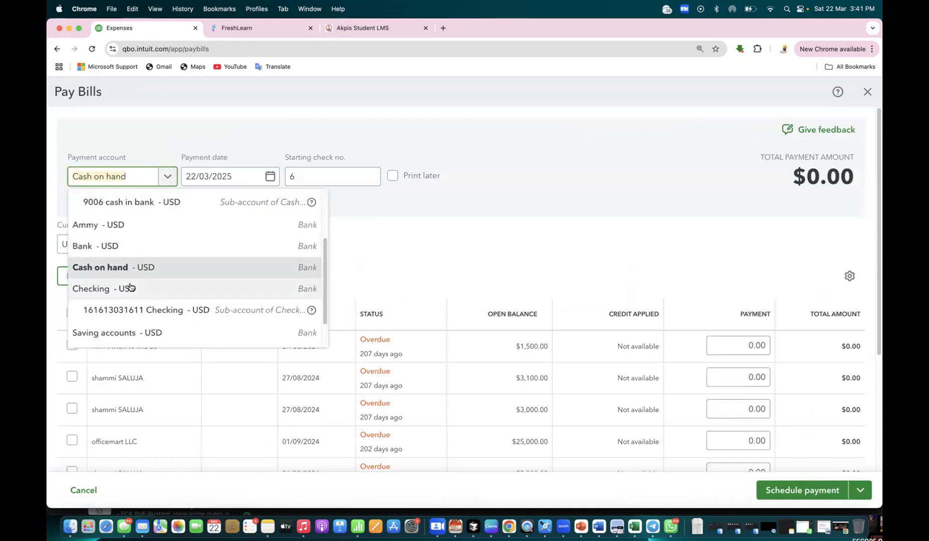
click(121, 333)
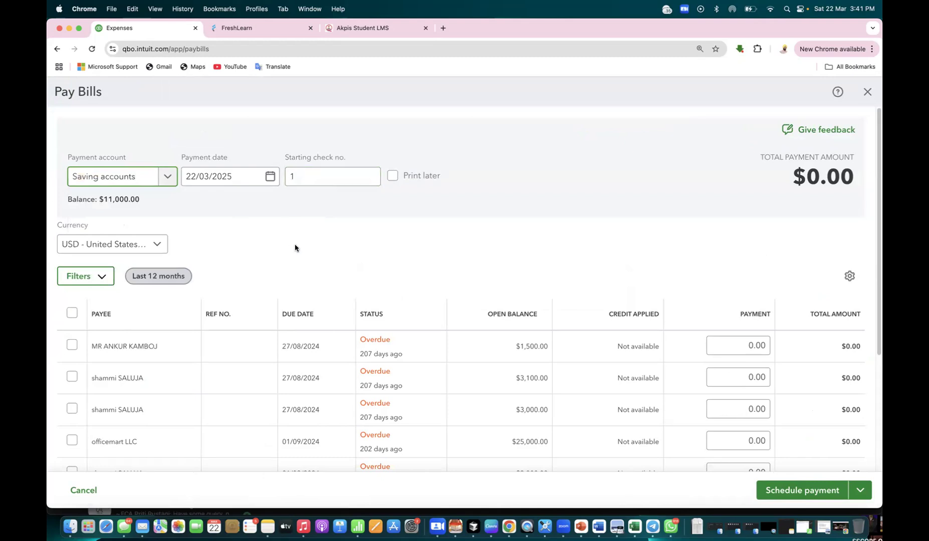
click(284, 236)
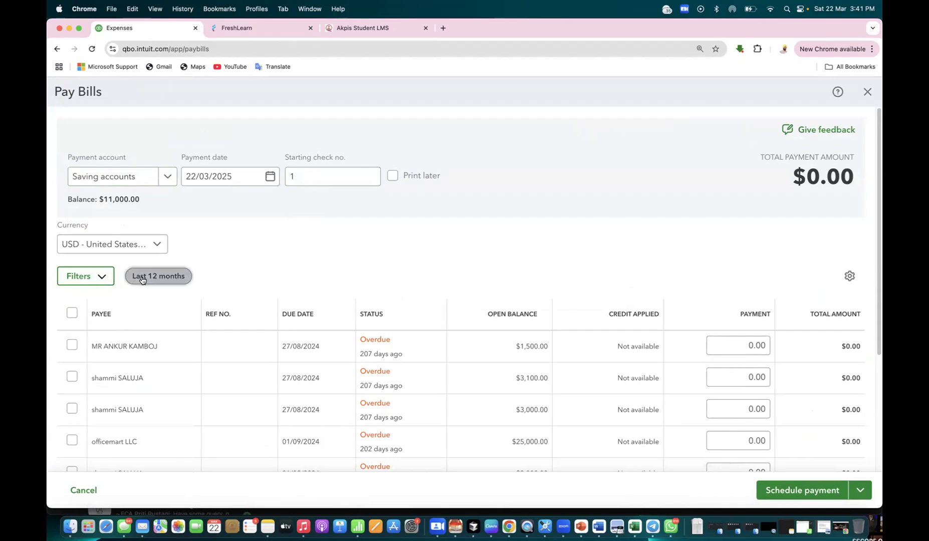
Filter the payable bills by a due date of Today and return to the expenses list.
click(103, 277)
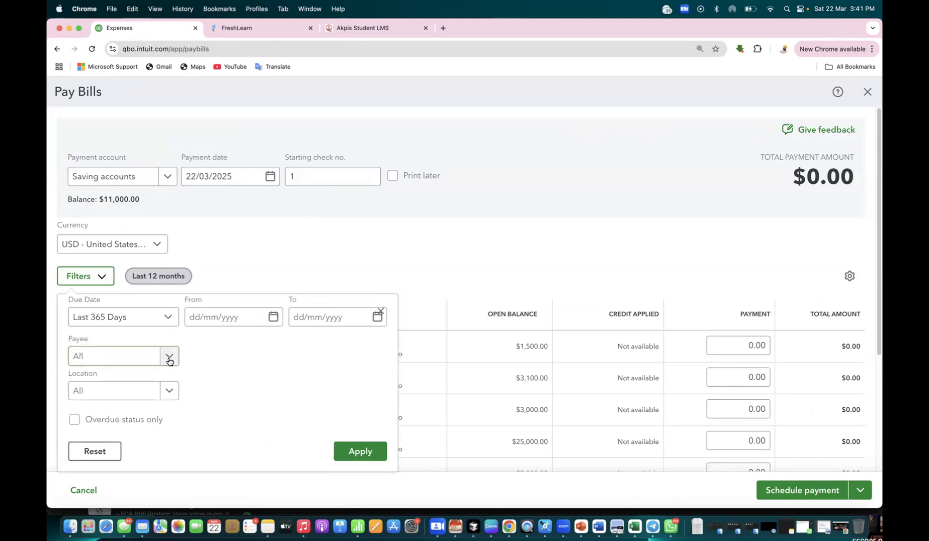
click(166, 317)
click(124, 383)
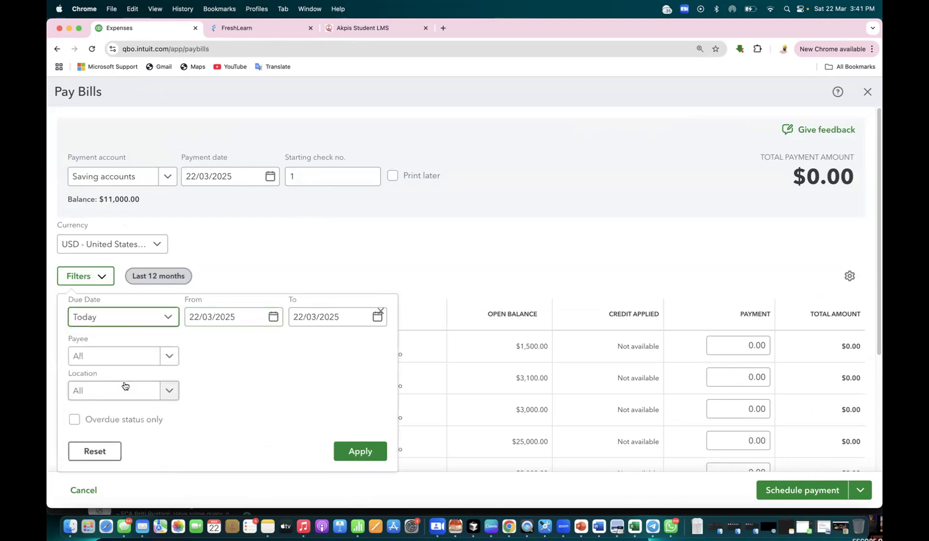
click(360, 452)
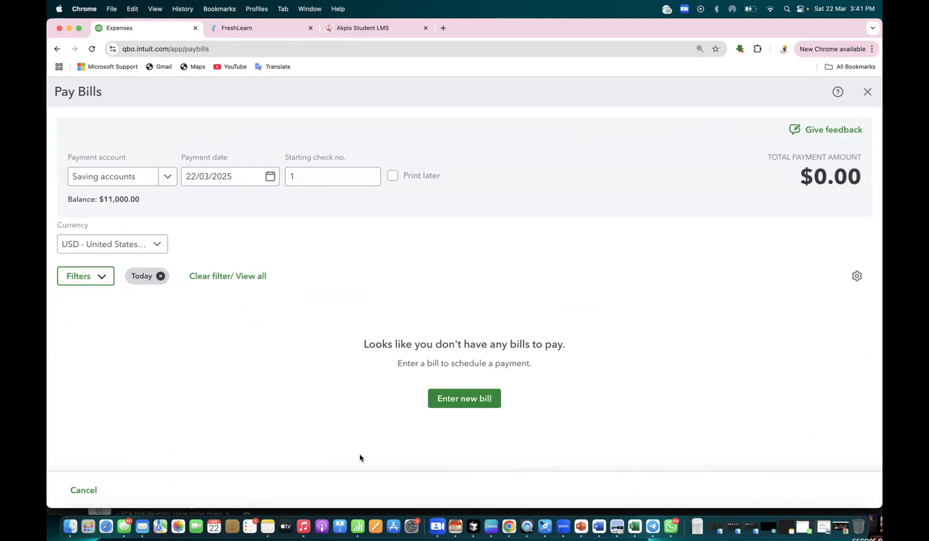
click(56, 51)
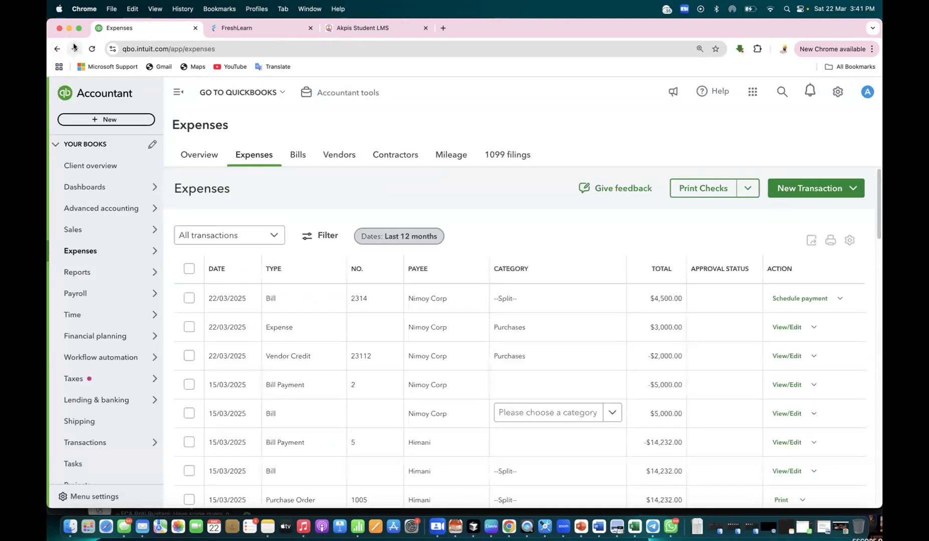
Reload the expenses list, open Nimoy Corp's bill 2314 and mark it as paid to start its bill payment.
click(92, 52)
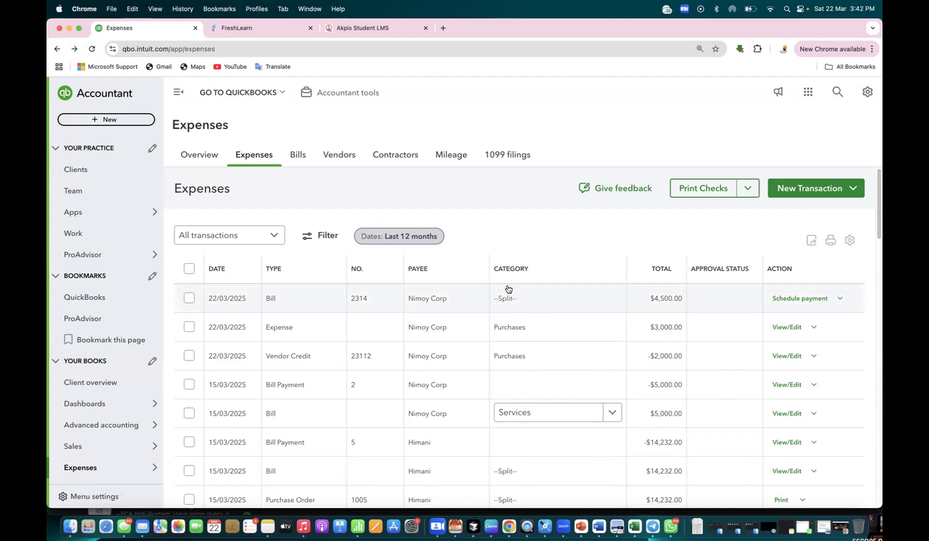
click(840, 300)
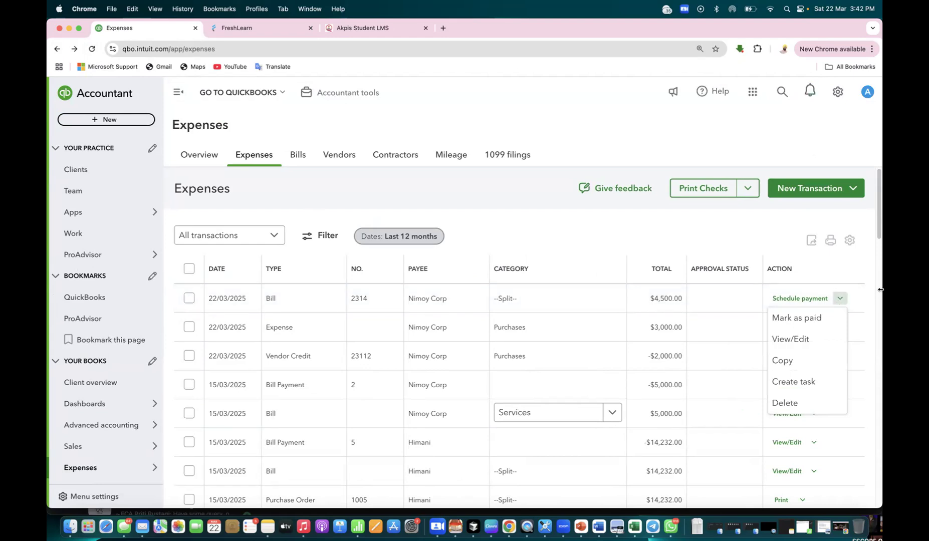
scroll(707, 271, down, 6)
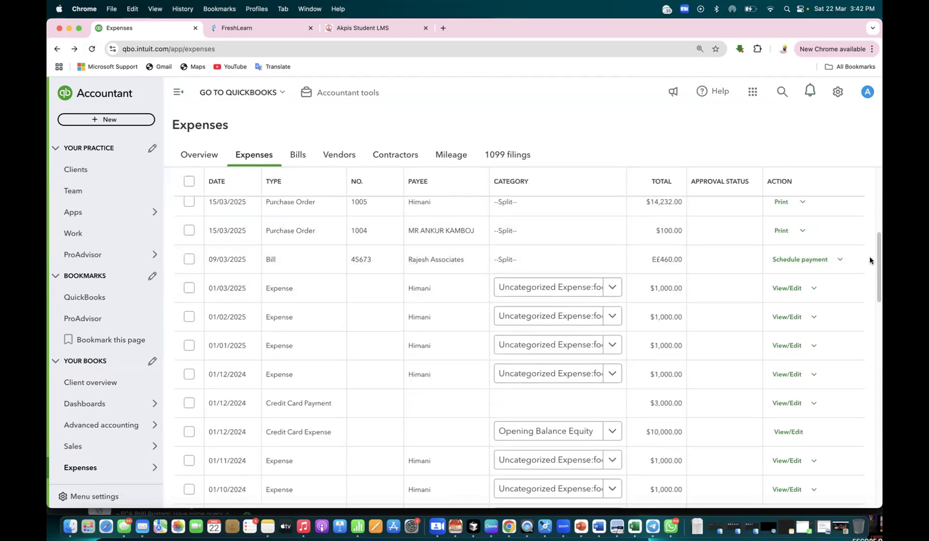
scroll(869, 260, up, 6)
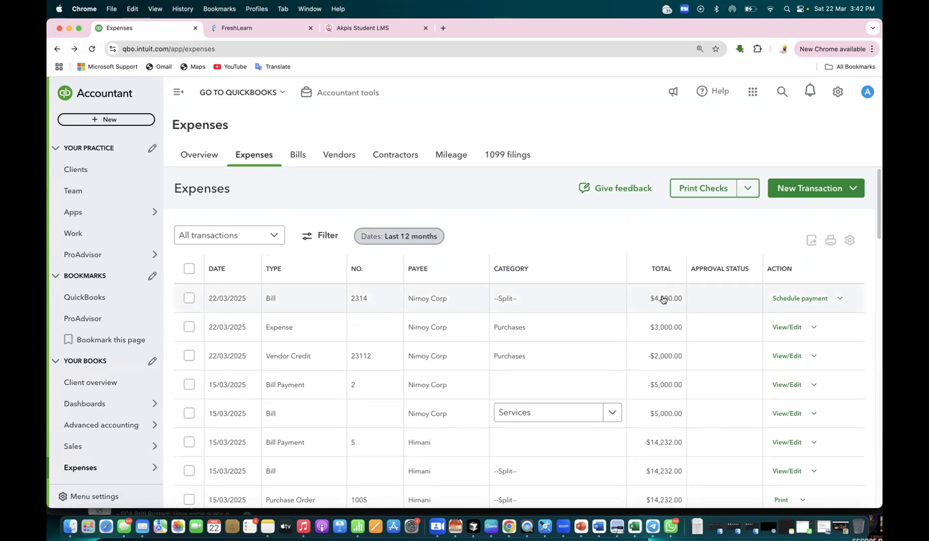
click(713, 298)
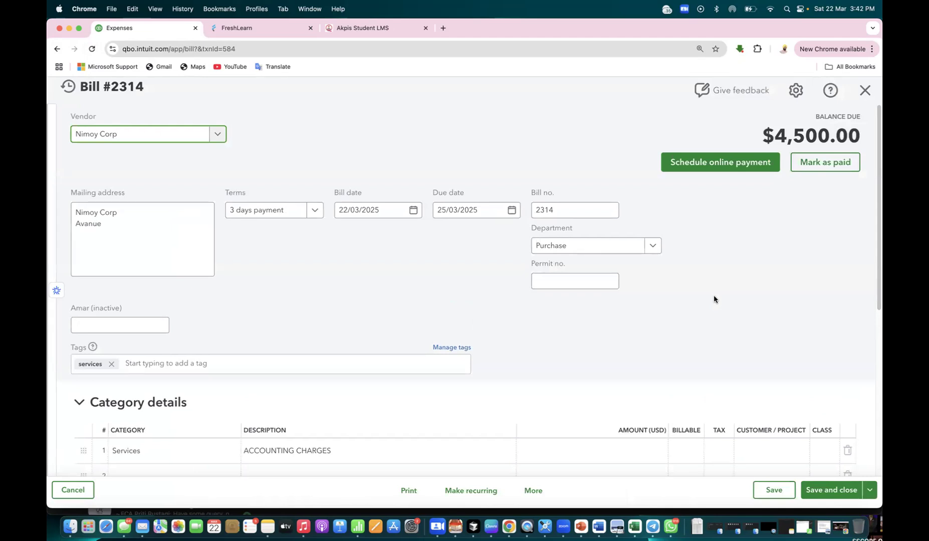
click(822, 167)
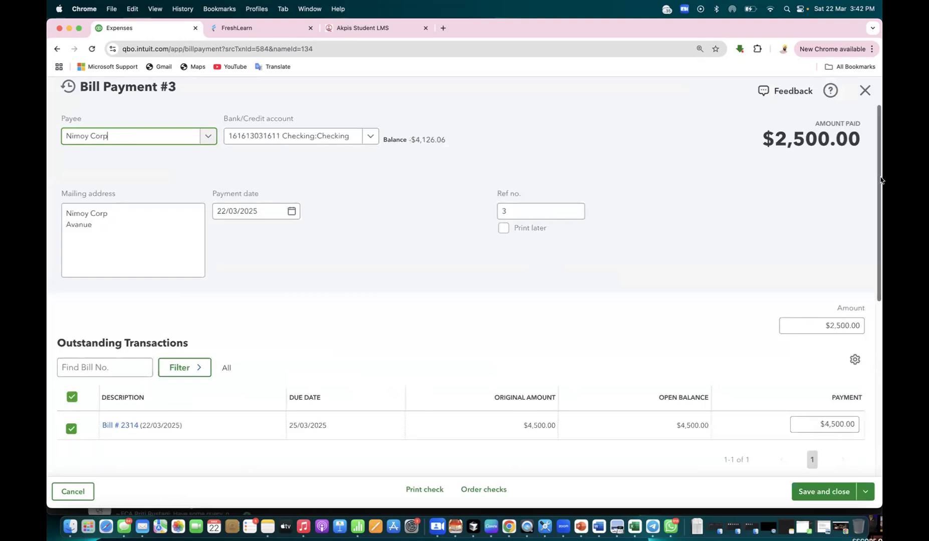
Examine the bill payment's amount paid, outstanding bill and applied vendor credit, briefly consulting the option notes in Word.
mouse_move(879, 180)
mouse_down()
mouse_move(880, 192)
mouse_move(881, 181)
mouse_up()
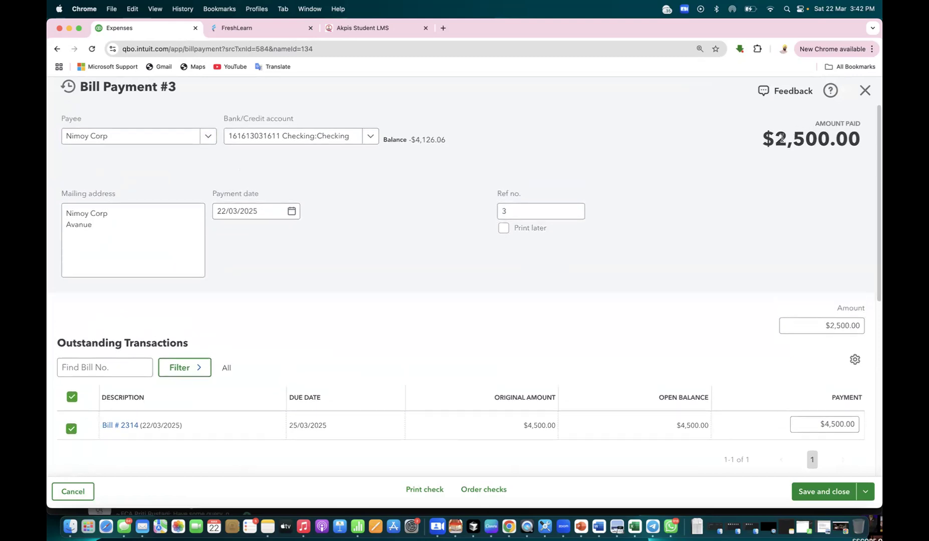
drag(787, 136, 836, 142)
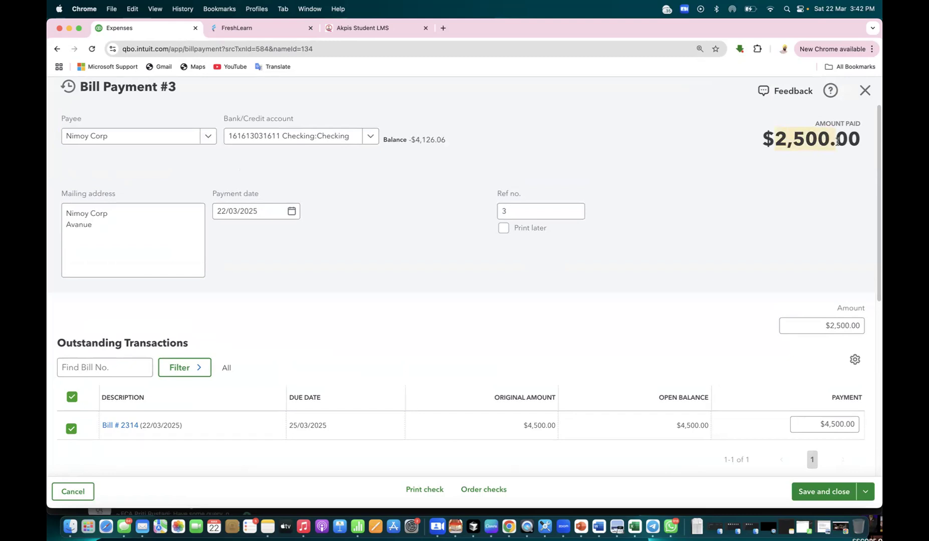
click(751, 209)
scroll(751, 209, down, 5)
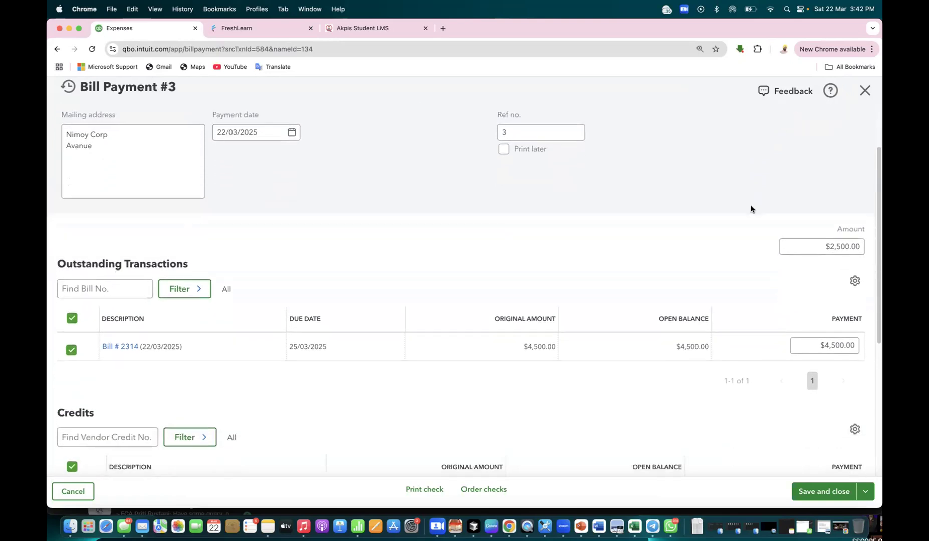
scroll(750, 210, down, 1)
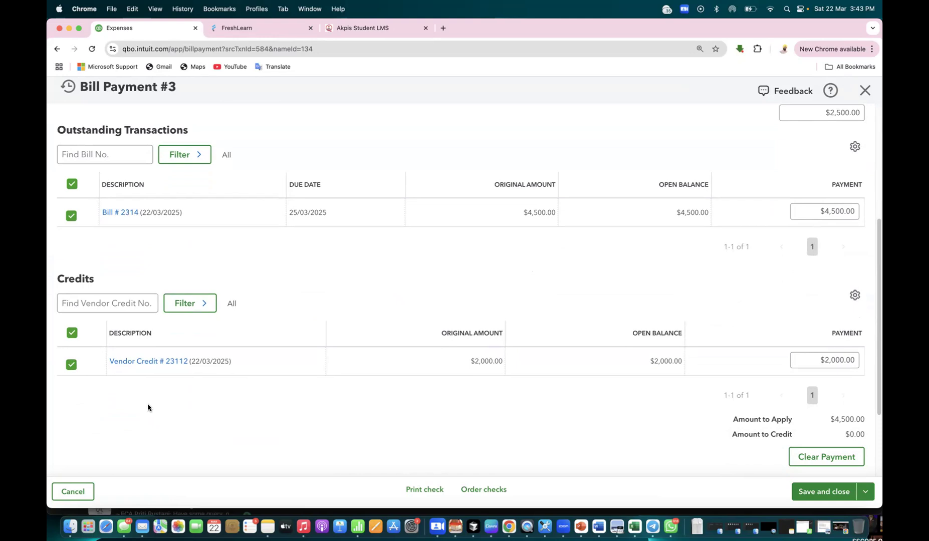
key(super+Tab)
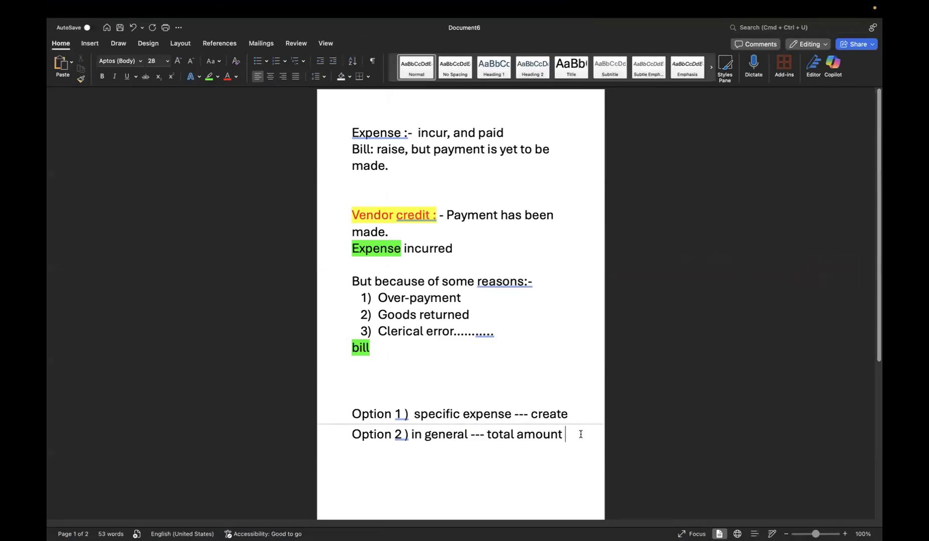
key(super+Tab)
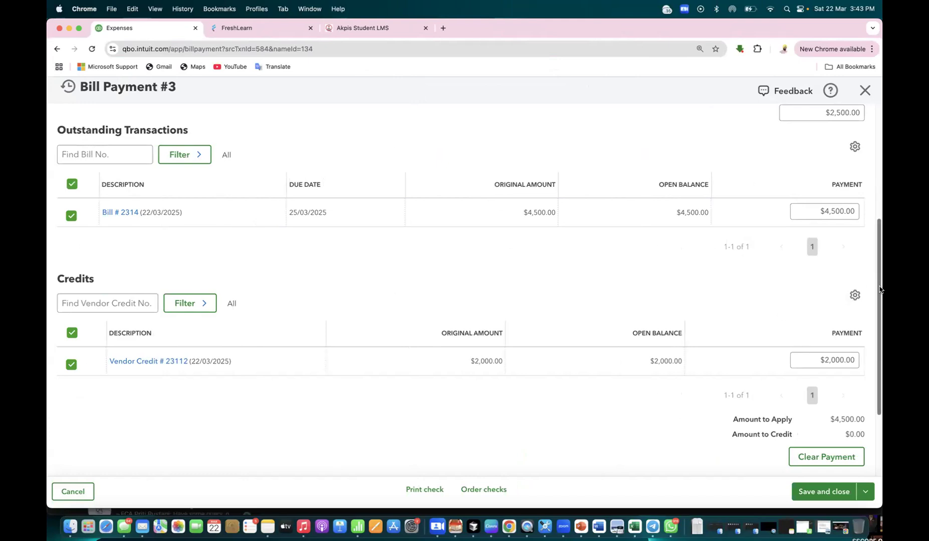
drag(879, 290, 880, 265)
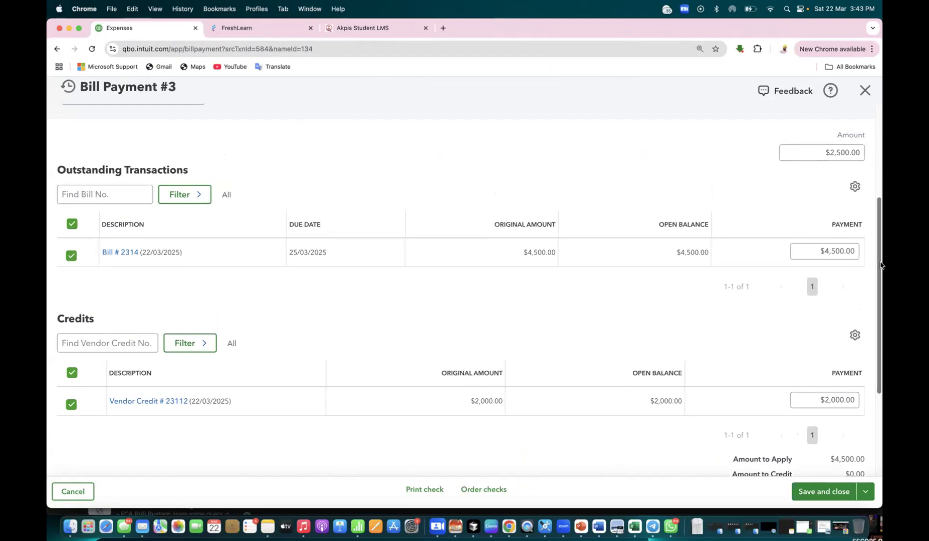
scroll(880, 266, down, 5)
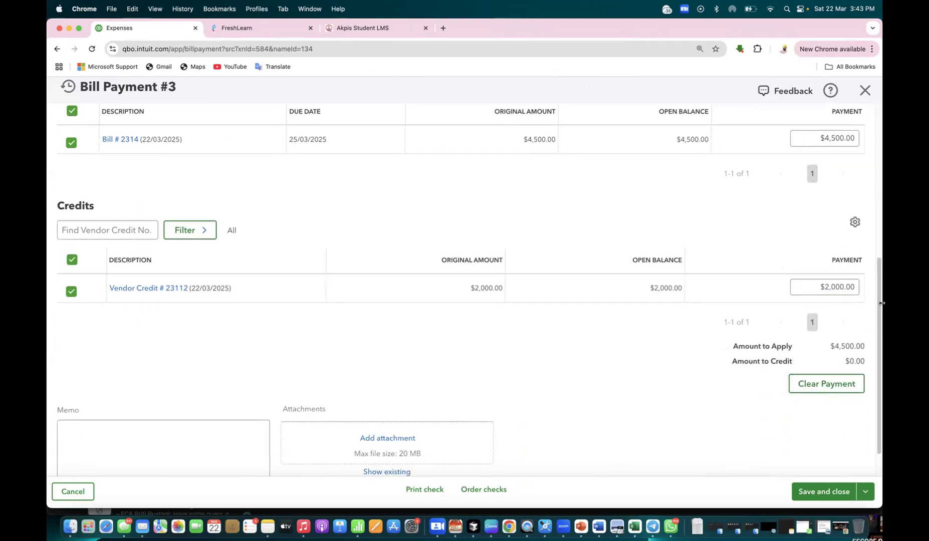
drag(881, 302, 882, 147)
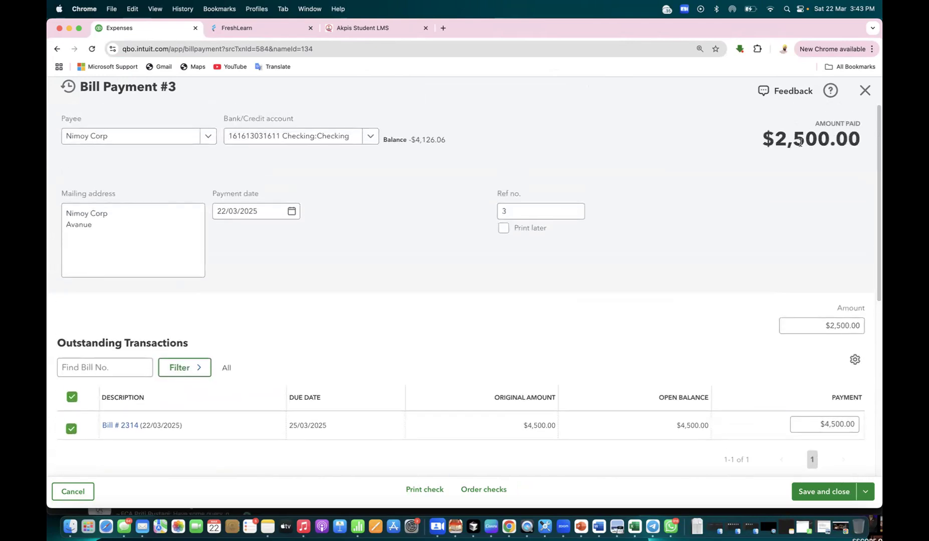
drag(774, 137, 866, 138)
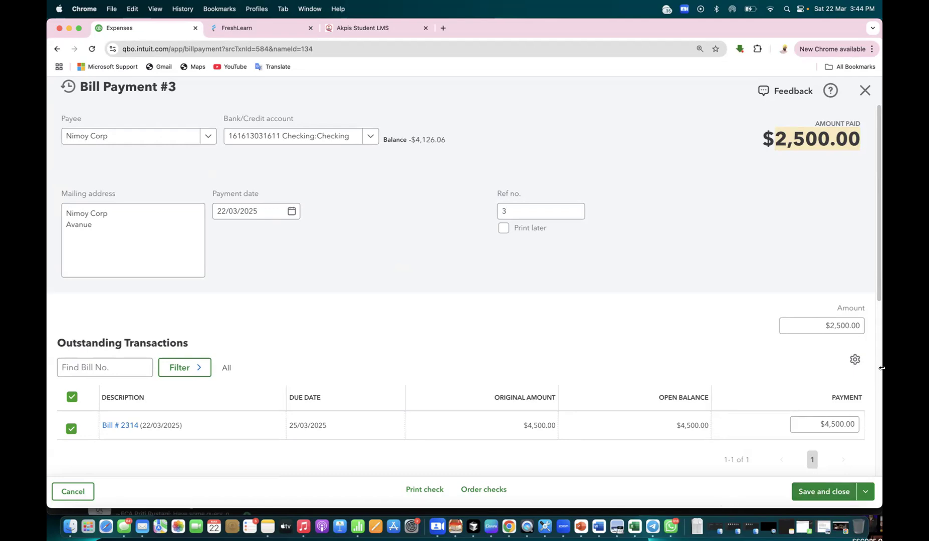
Review the vendor credit 23112 payment of $2,000.00 against bill 2314, and save and close Nimoy Corp's bill payment.
drag(879, 301, 872, 396)
scroll(872, 393, down, 3)
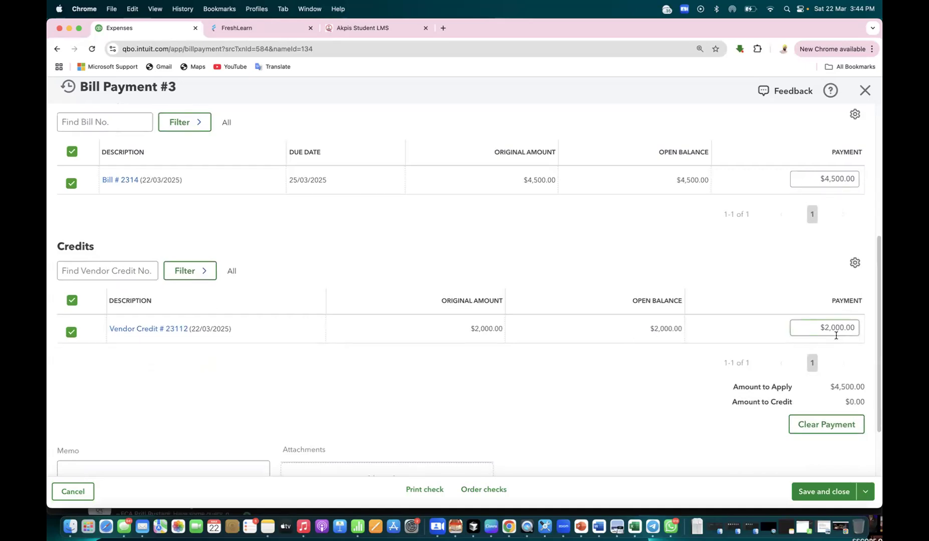
drag(820, 327, 859, 330)
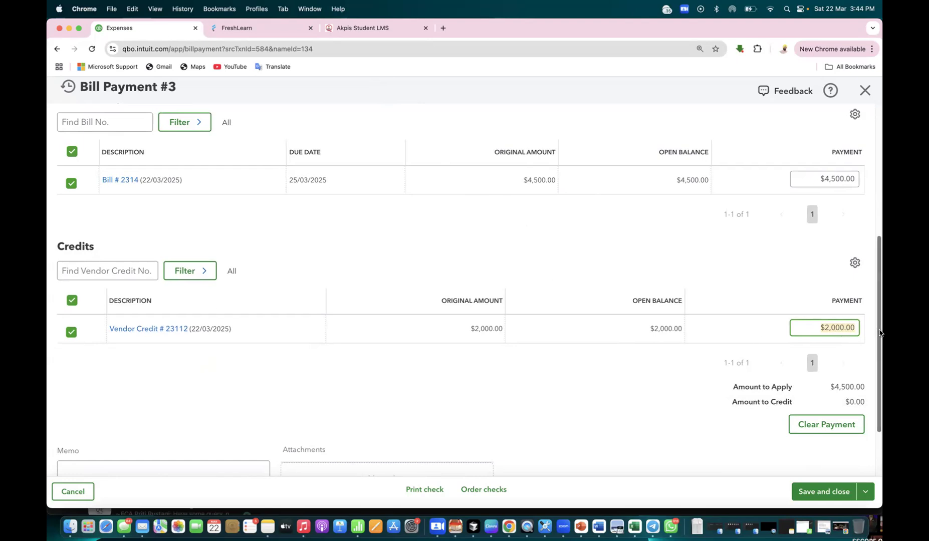
drag(879, 333, 882, 289)
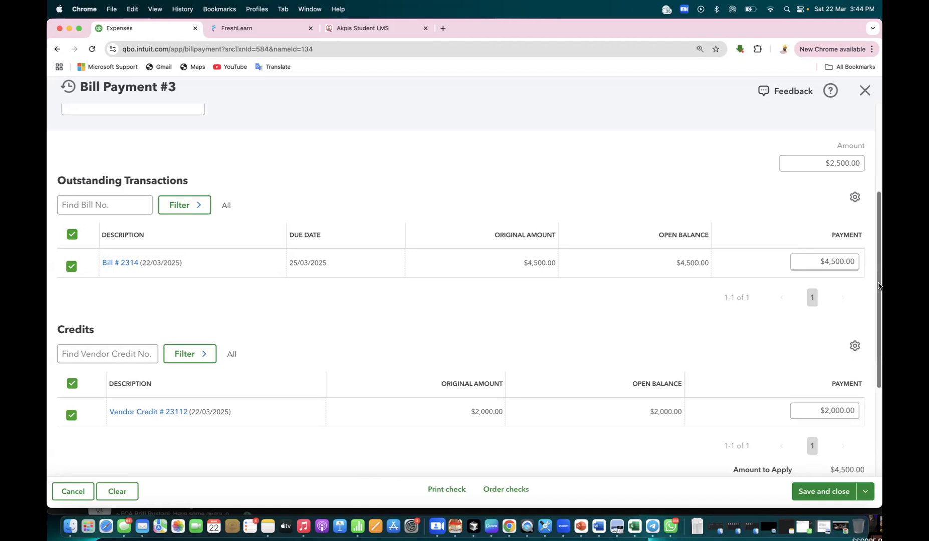
drag(879, 284, 875, 378)
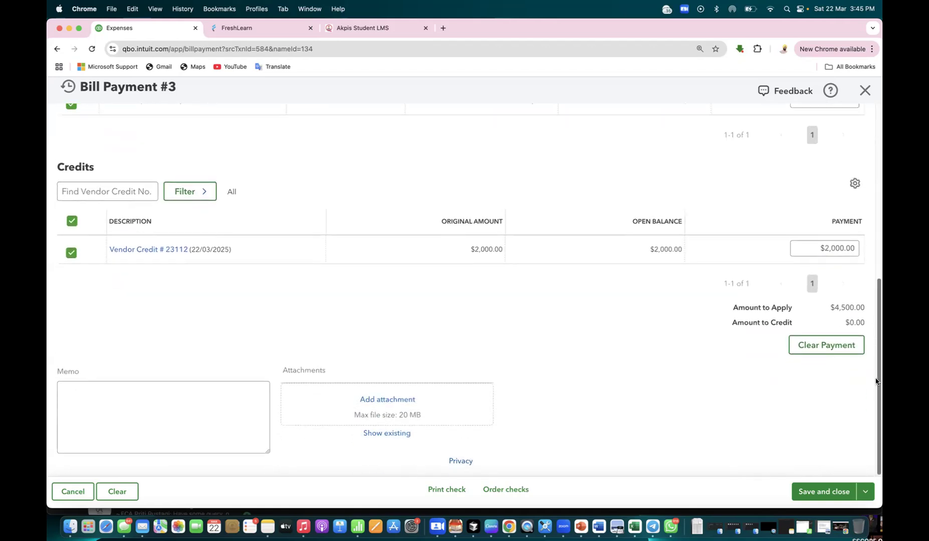
click(811, 492)
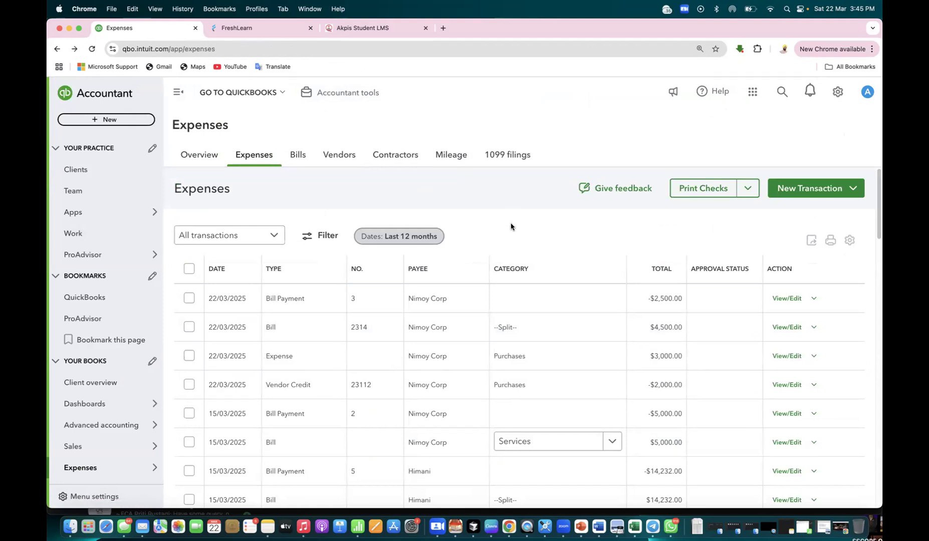
Switch to the Word notes and add an indented line "Step 1) Past expense :-" below the Option 2 line.
key(super+Tab)
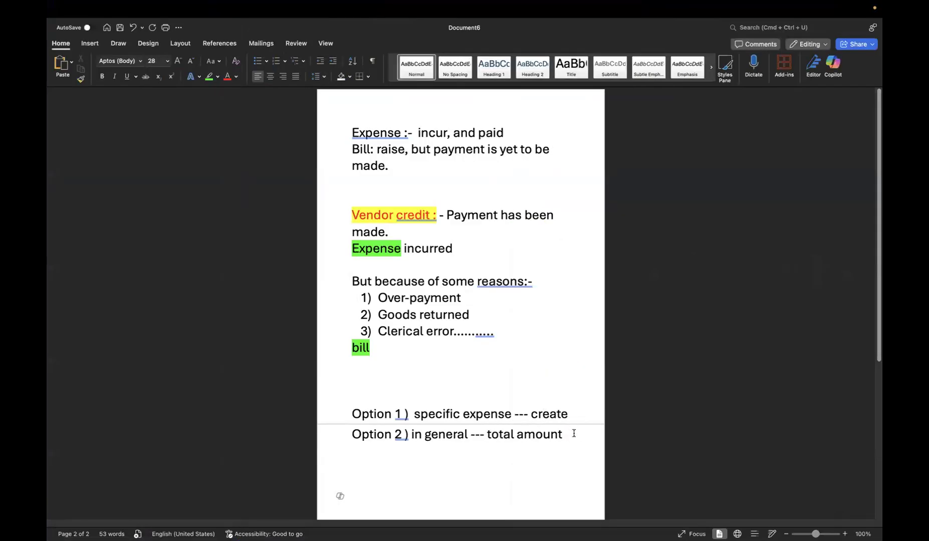
key(BackSpace)
text(1)
key(BackSpace)
text(Step 1) Past expense)
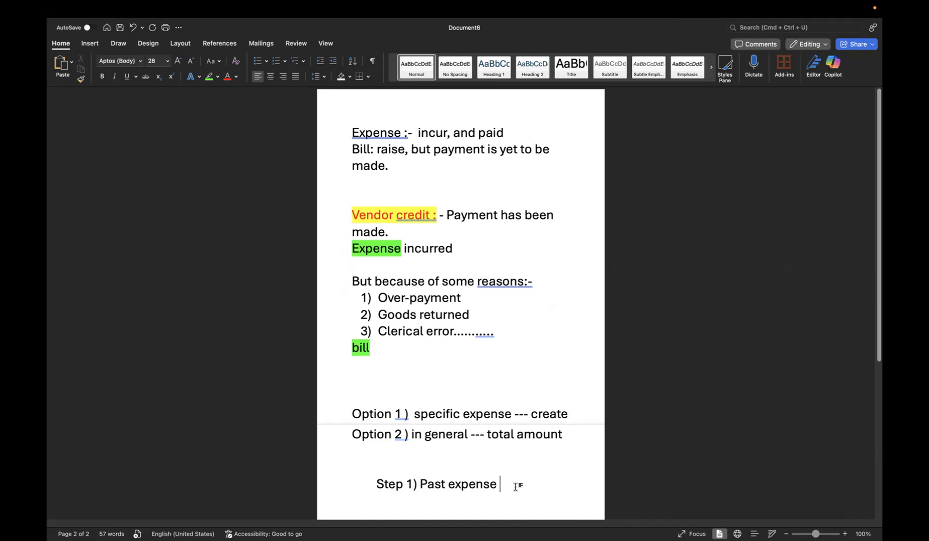
text(:-)
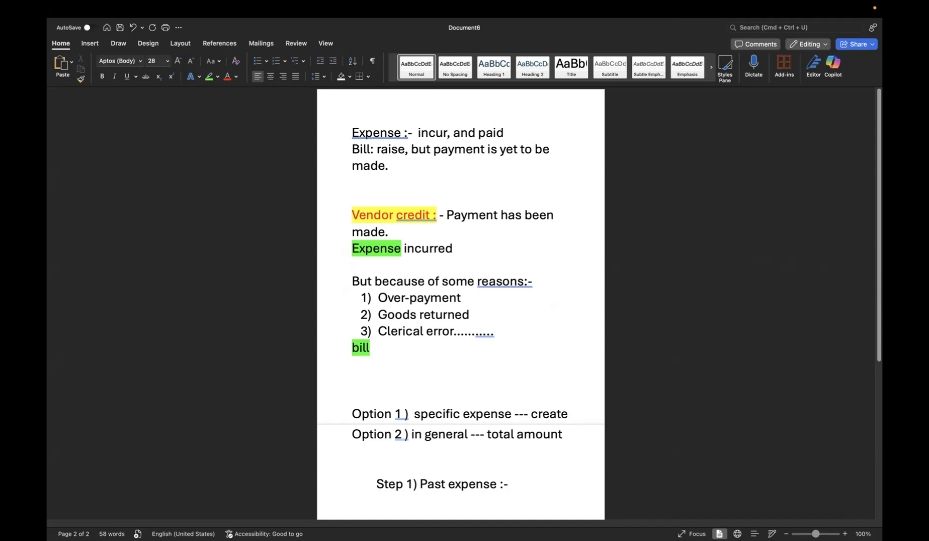
Add the line "Step 2) Books --- vendor credit" beneath Step 1 in the notes.
key(Return)
key(Tab)
text(step 2) )
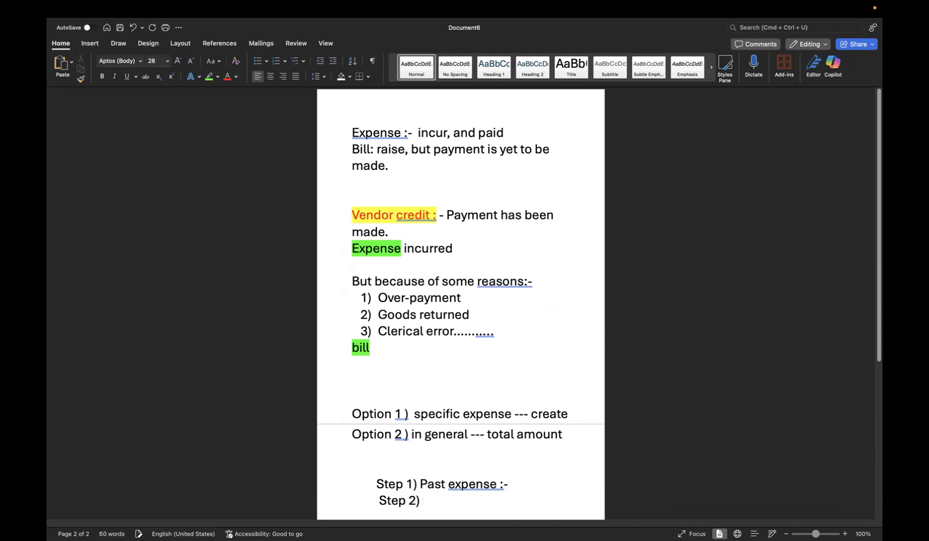
text(Books ---)
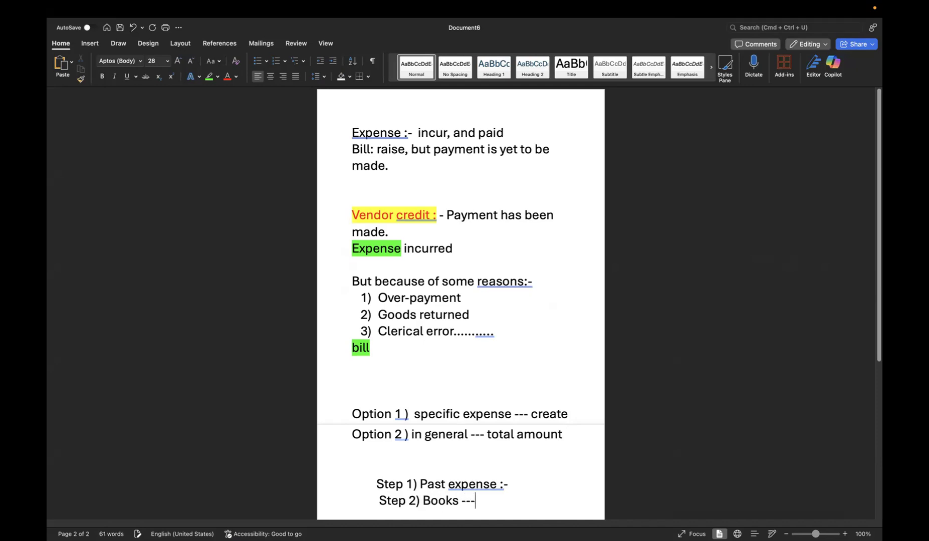
text( vendor credit)
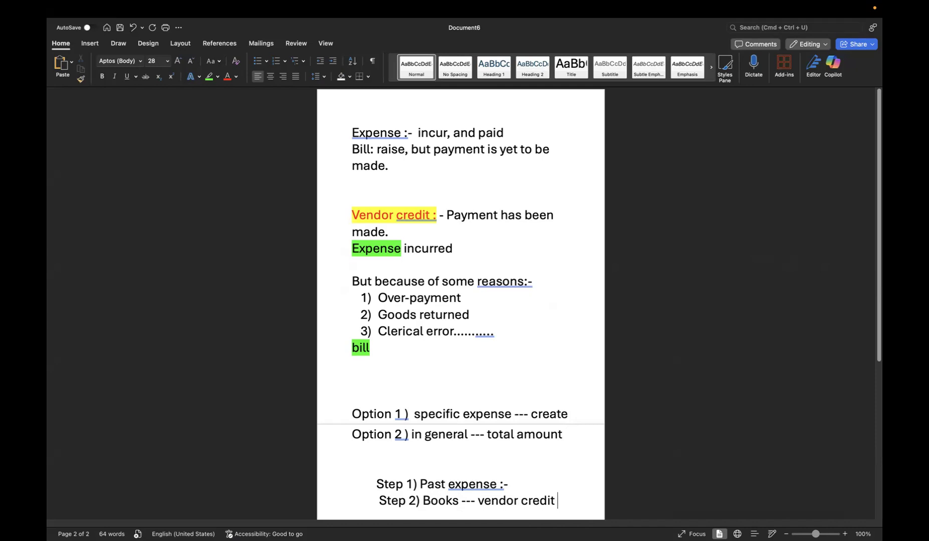
Add the line "Step 3) Next time --- bill raise" and align the Step 2 line with Step 1.
key(Return)
text(s)
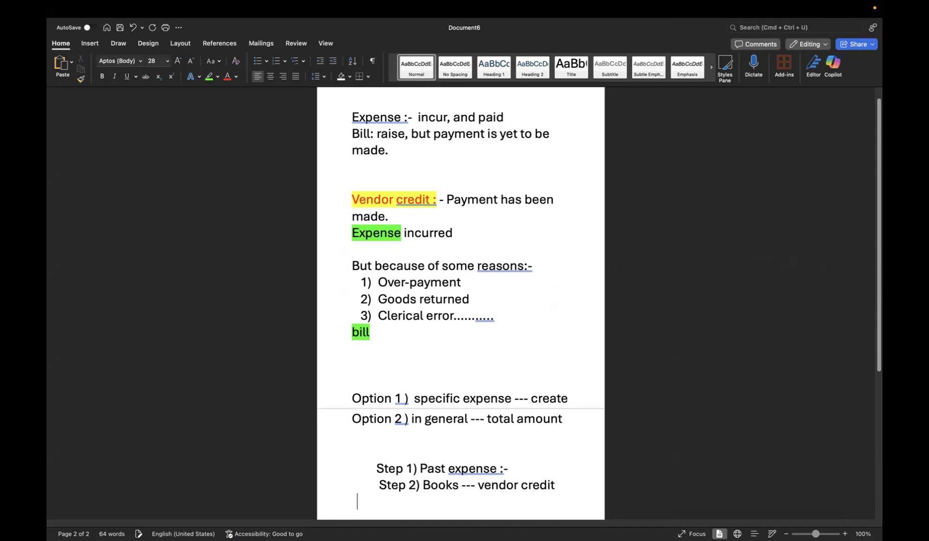
text(tep 3))
click(376, 481)
key(Delete)
click(445, 501)
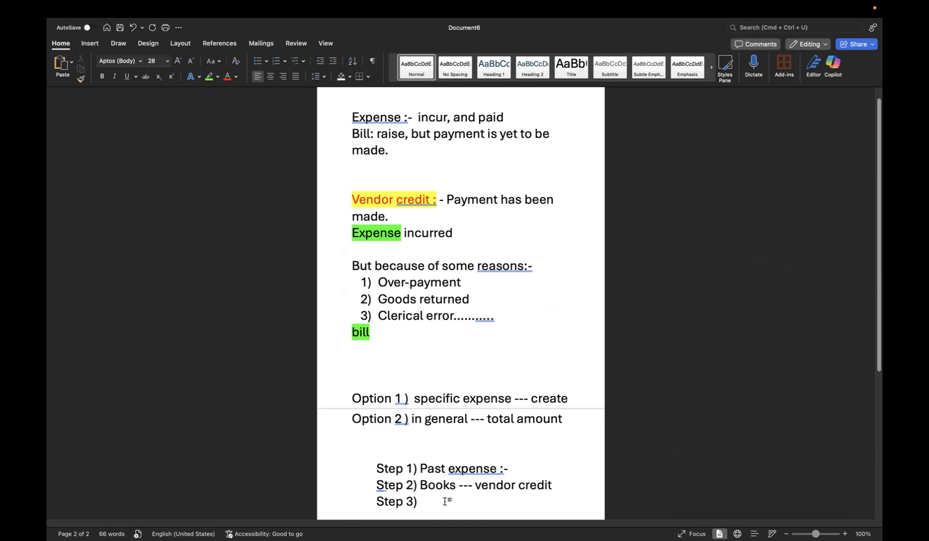
text(Next time --- bill raise)
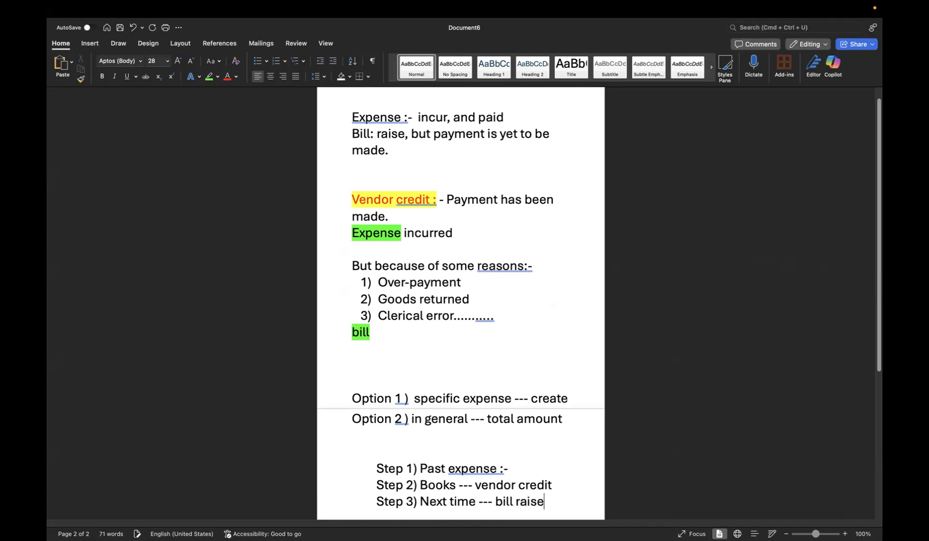
Add the line "Step 4 ) bill amount --- open ( outstanding amount )" beneath Step 3.
key(Return)
text(step)
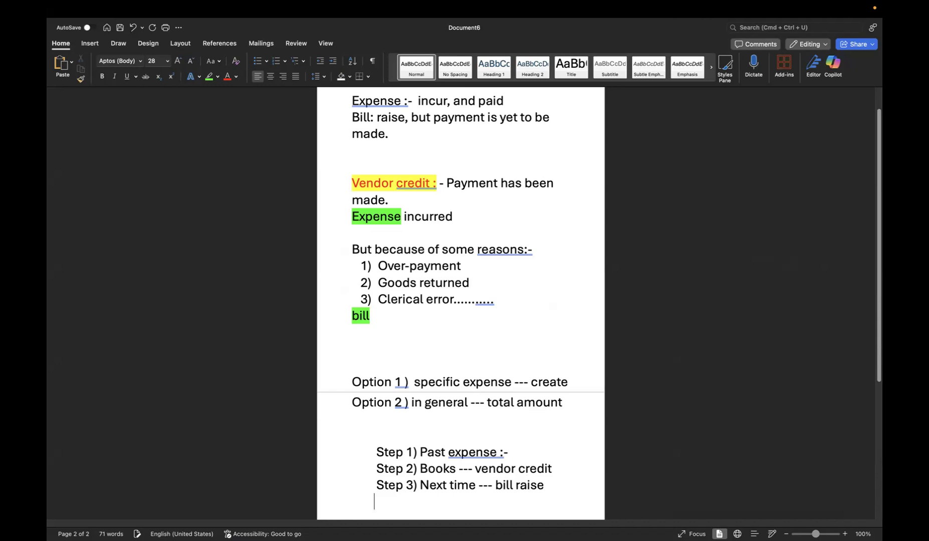
text( 4 ))
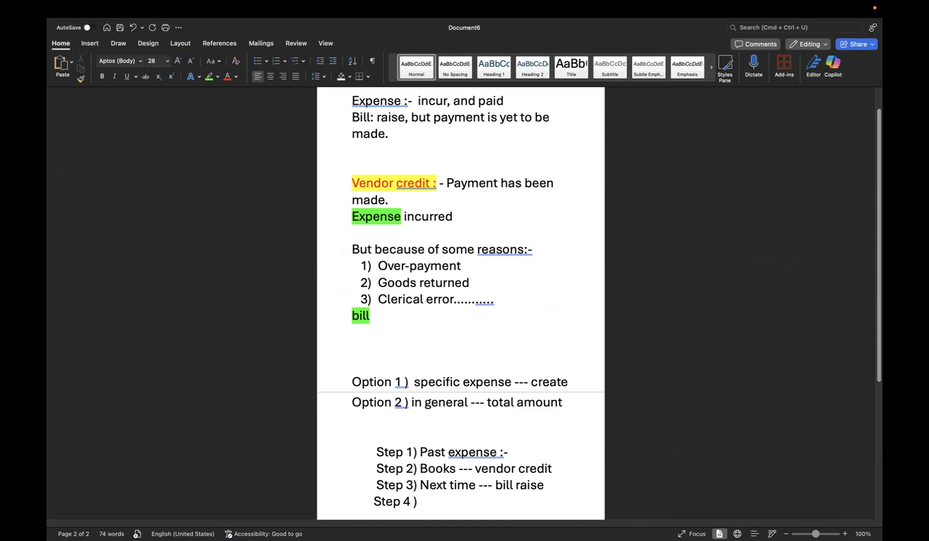
text( bill amount)
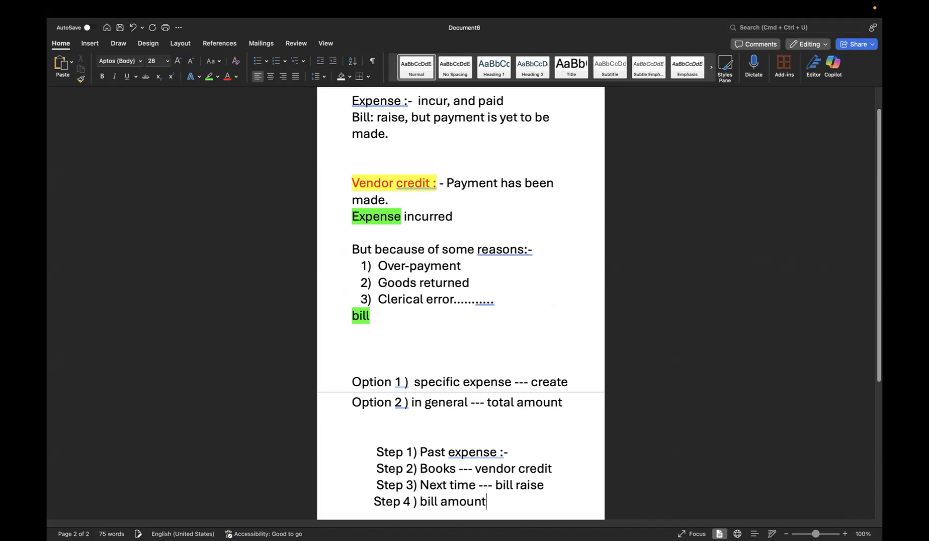
text( --- open ( outstandin)
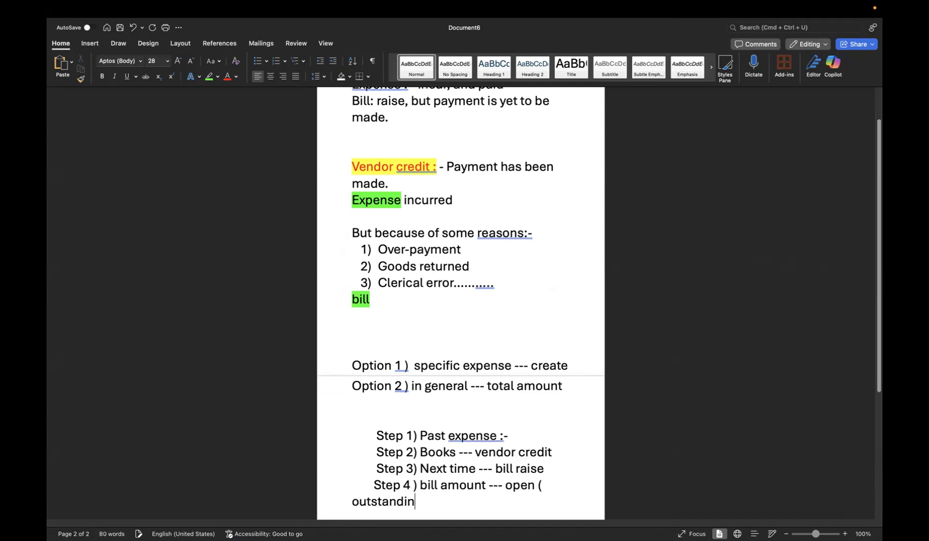
text(g amoun)
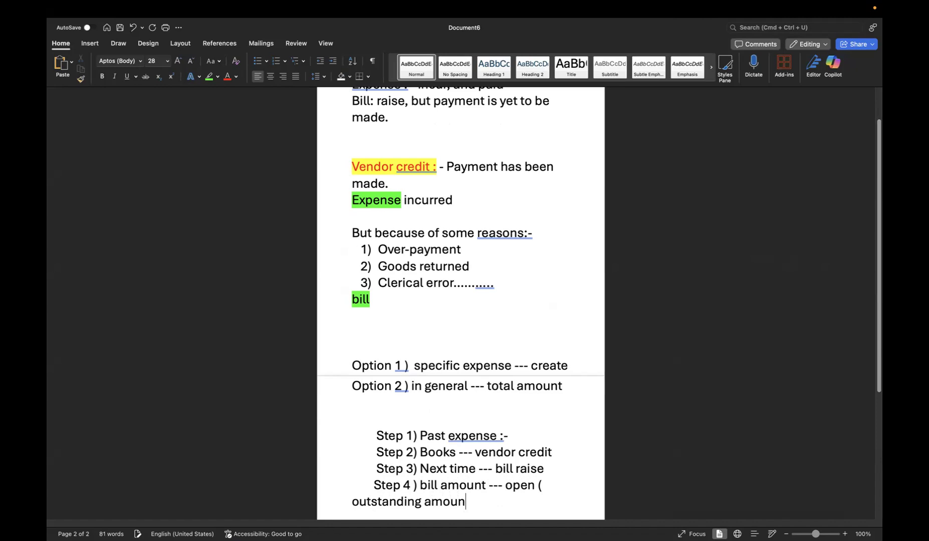
text(t ))
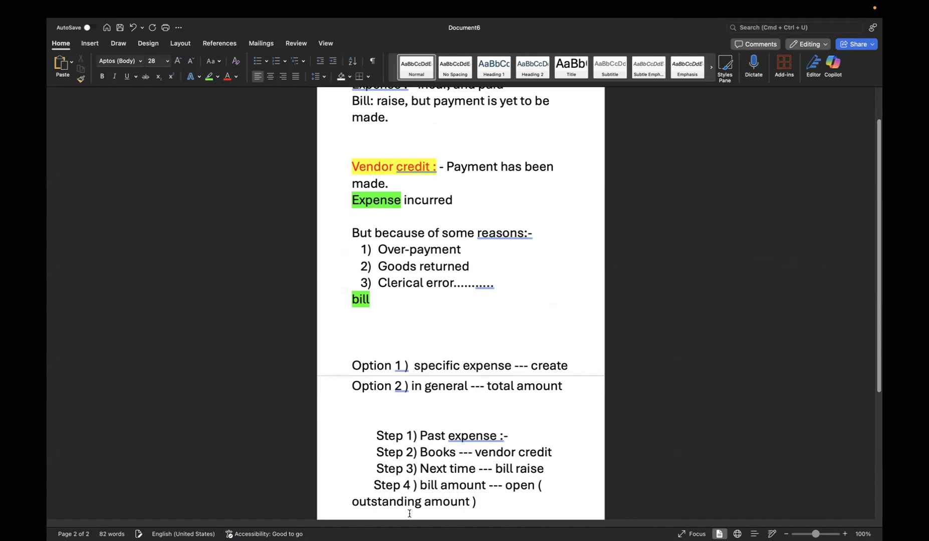
click(349, 503)
click(493, 503)
Add the line "Step 5) Bill – step 4 --- Payment ----Utilise VENDOR CREDIT" beneath Step 4.
key(Return)
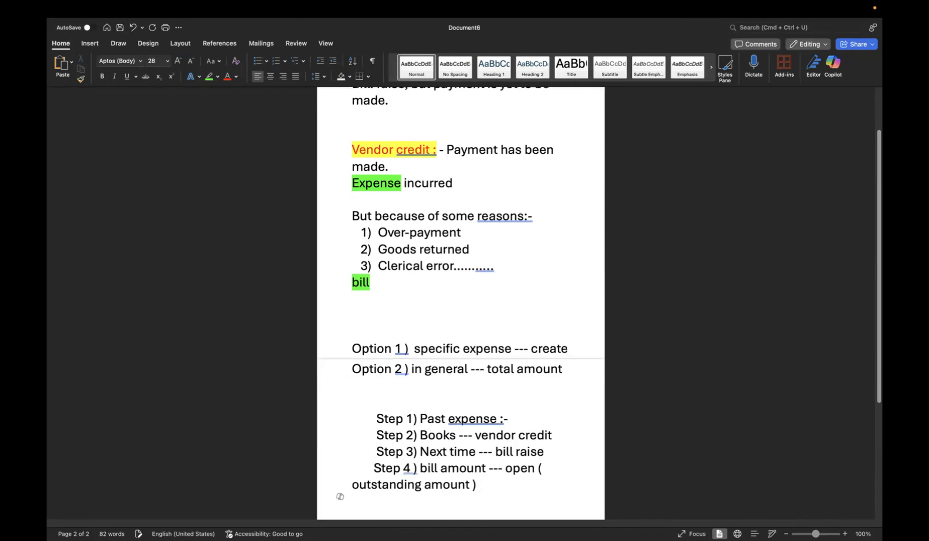
text(step 5) P)
key(BackSpace)
text(Bill -)
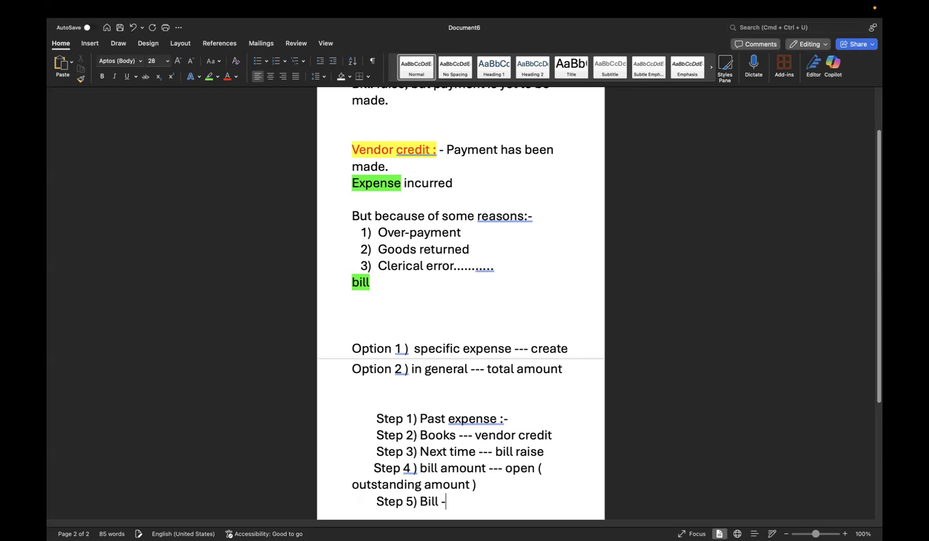
text( step 4 --- Payment ----U)
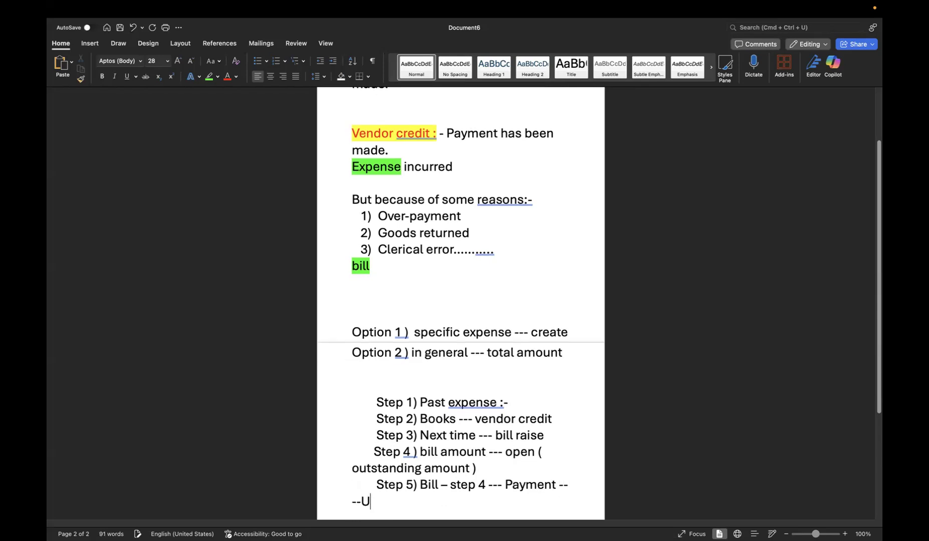
text(tilise )
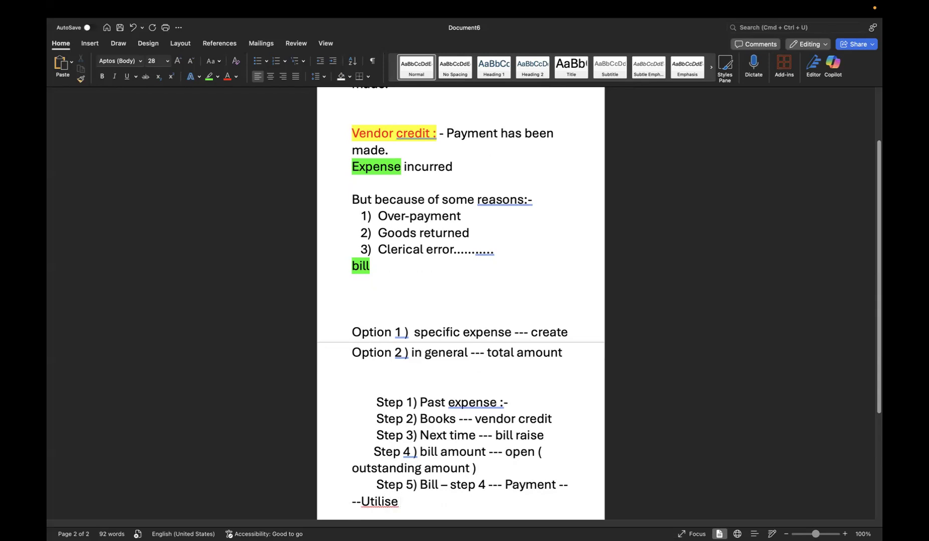
text(VENDOR CREDIT)
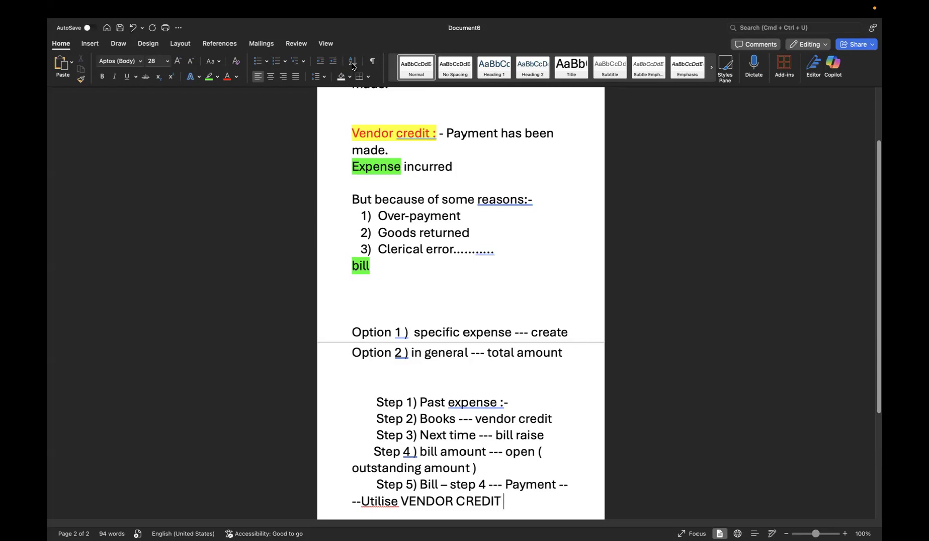
Switch to QuickBooks in Chrome, open a new credit card credit, examine its Bank/Credit account field and close the form.
key(super+Tab)
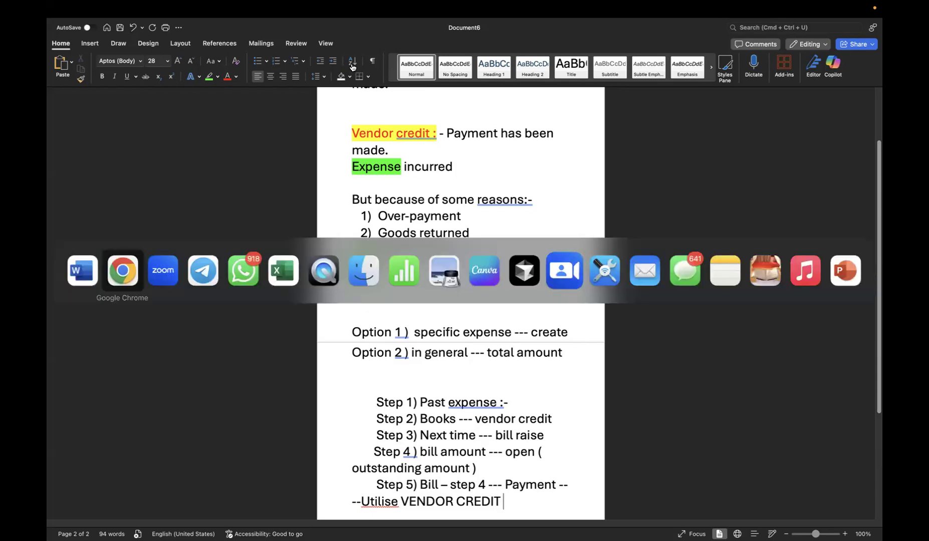
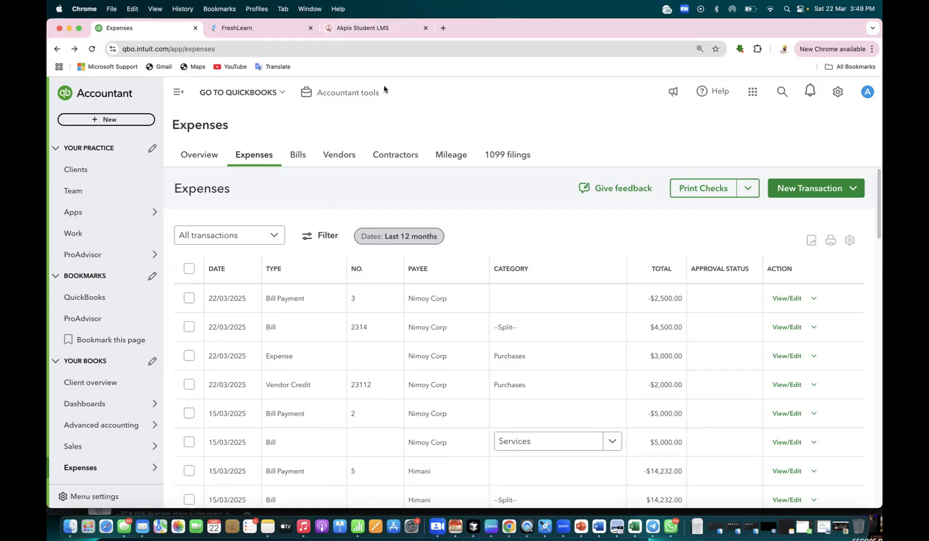
click(119, 121)
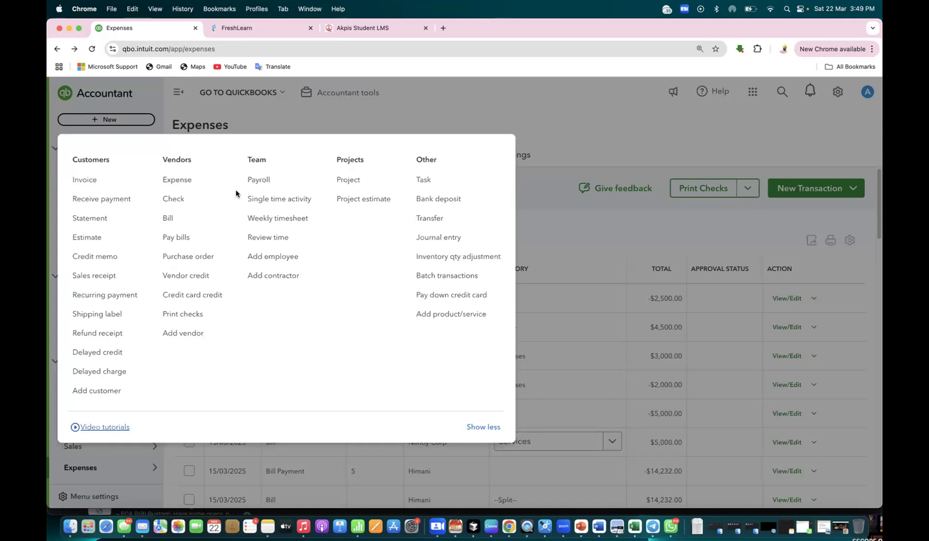
click(200, 300)
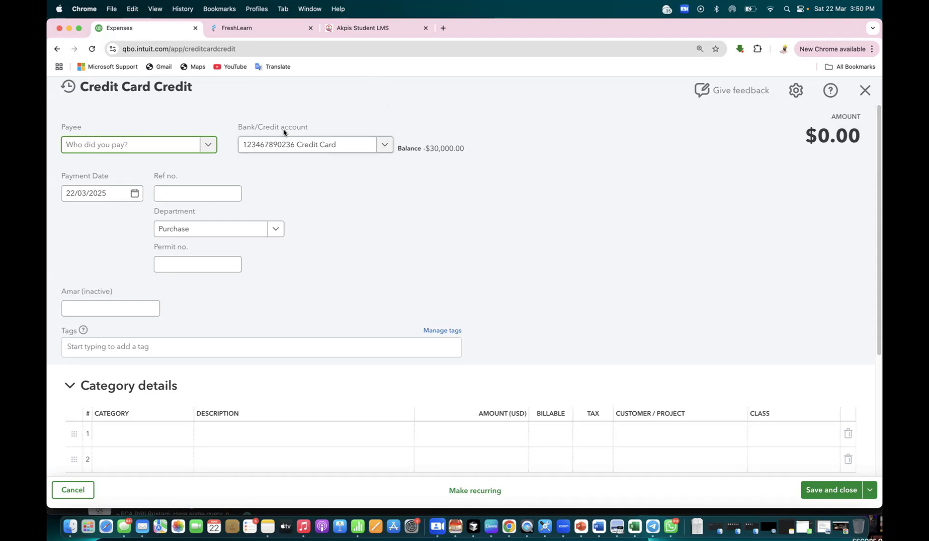
click(244, 129)
drag(267, 128, 315, 131)
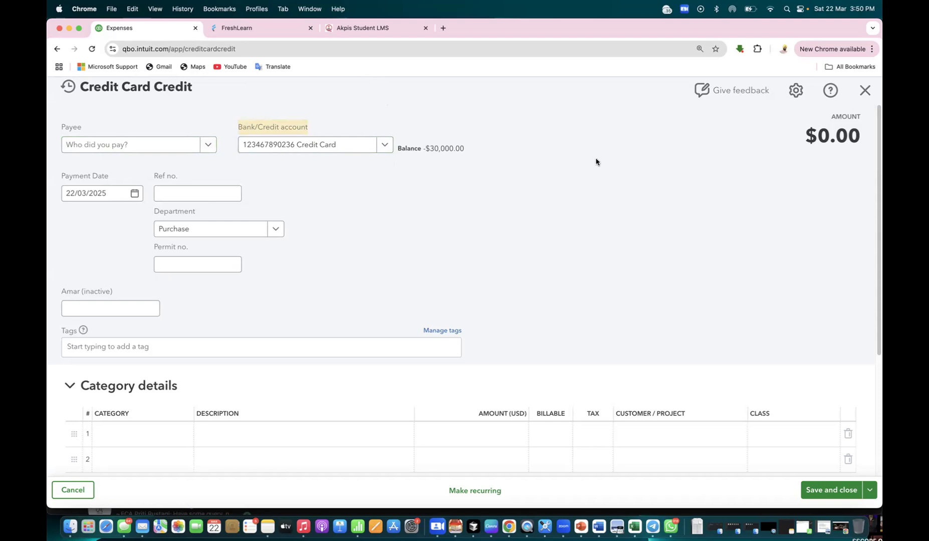
click(865, 91)
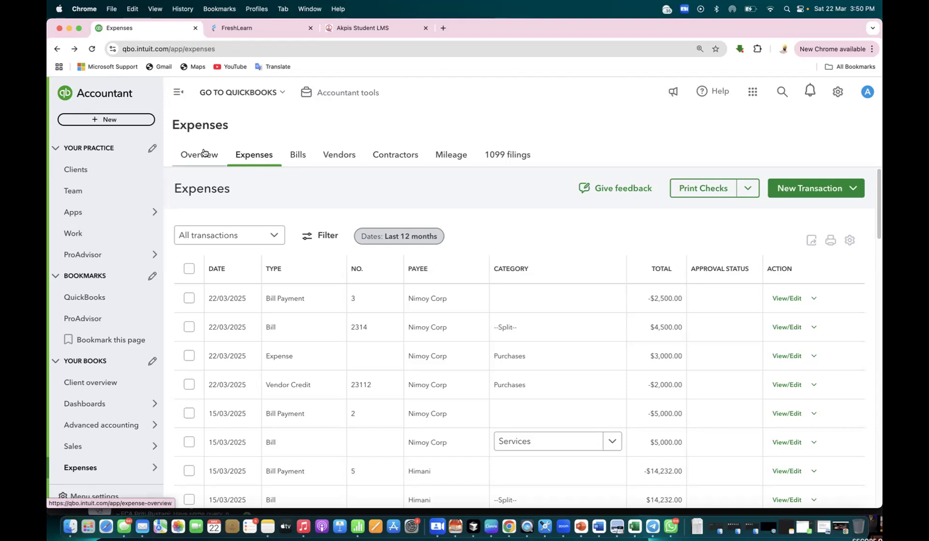
View the vendors list with its open balances and return to the expense transactions list.
click(122, 123)
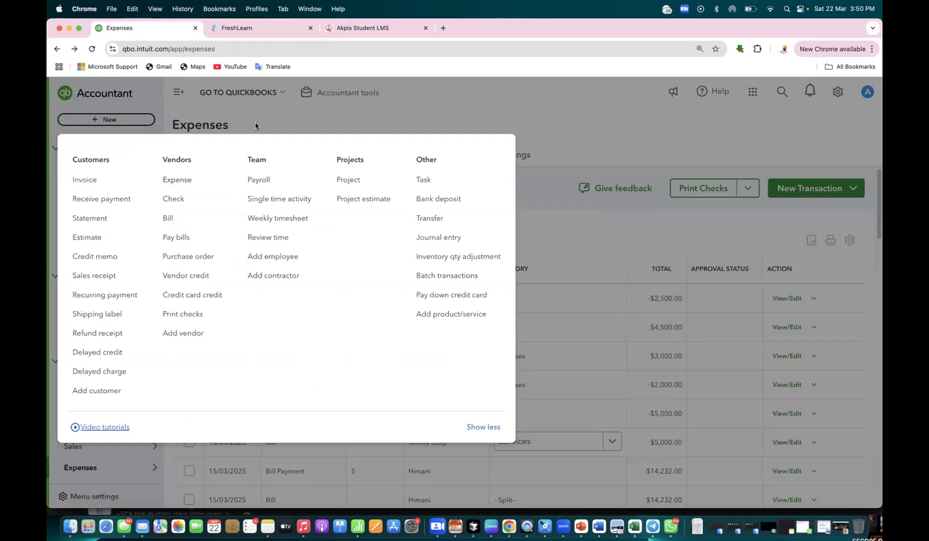
click(241, 131)
drag(160, 179, 160, 272)
mouse_move(119, 318)
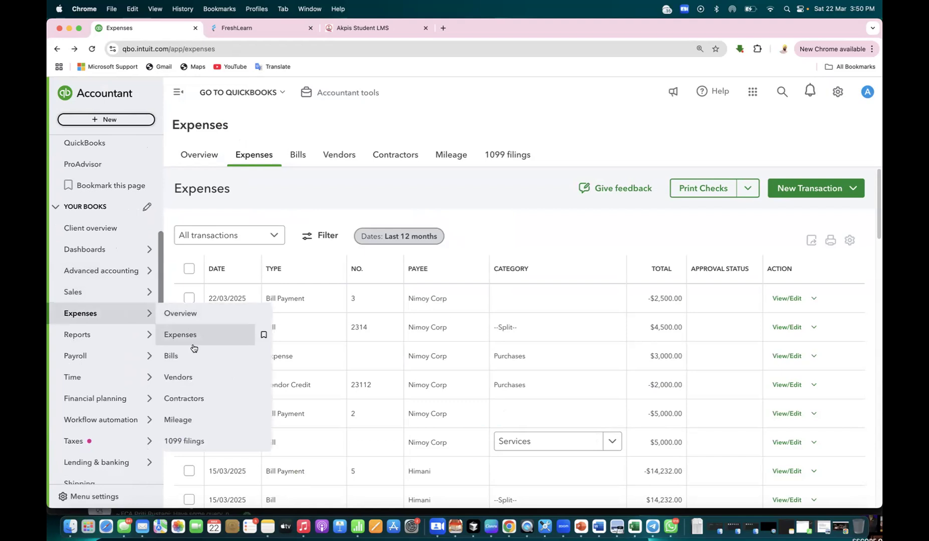
click(179, 379)
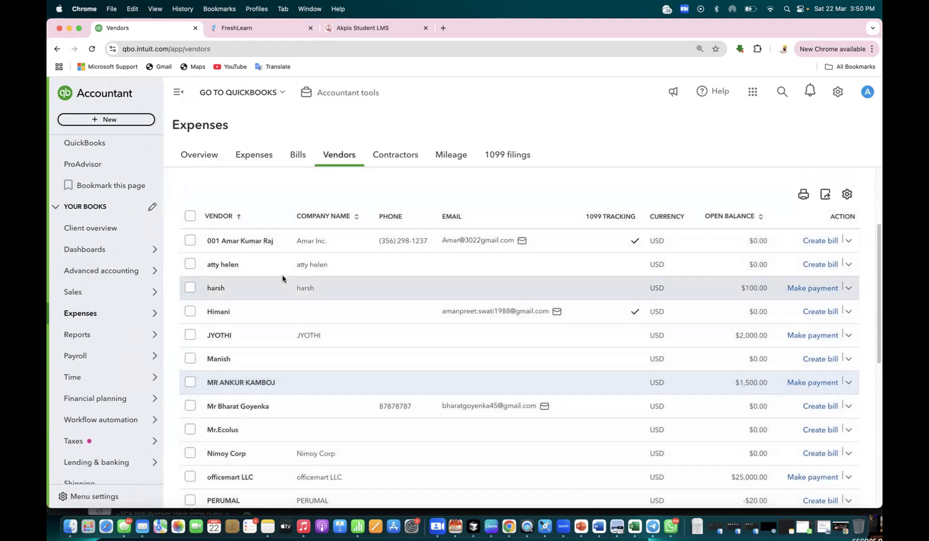
click(267, 158)
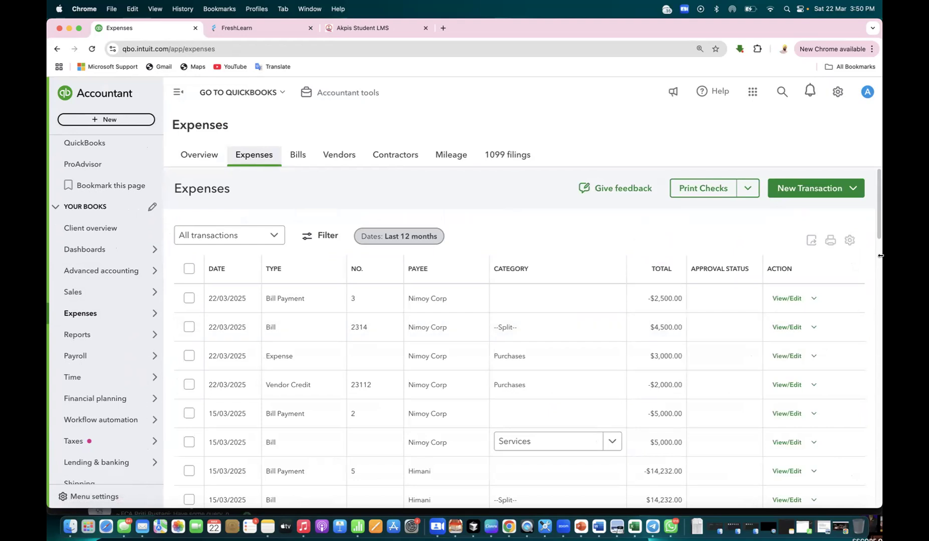
Find the 01/12/2024 credit card payment in the expense transactions list and open it for editing.
drag(877, 236, 881, 285)
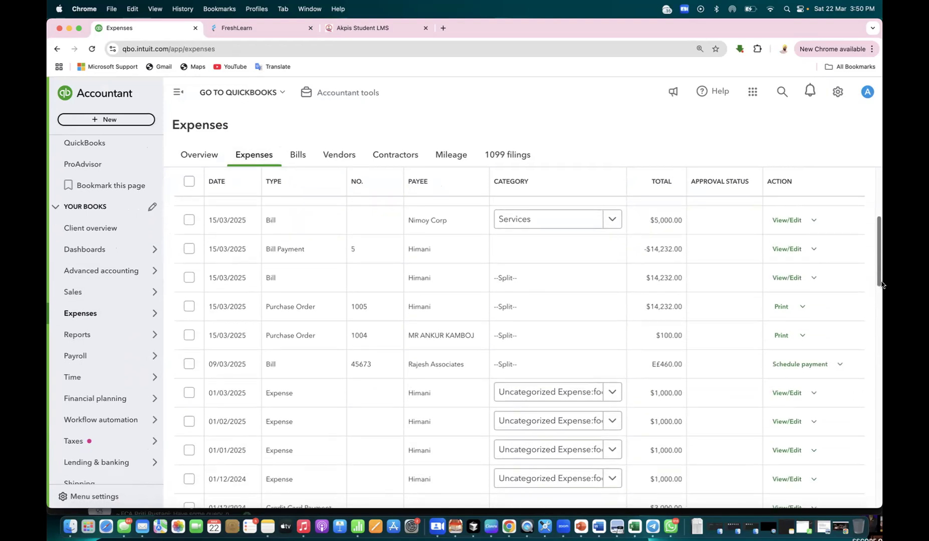
drag(880, 284, 881, 319)
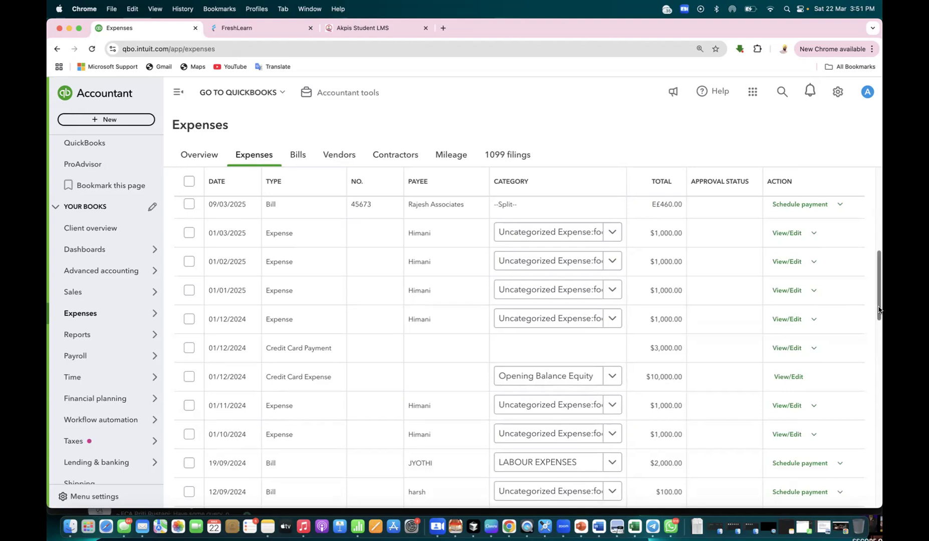
drag(878, 309, 880, 319)
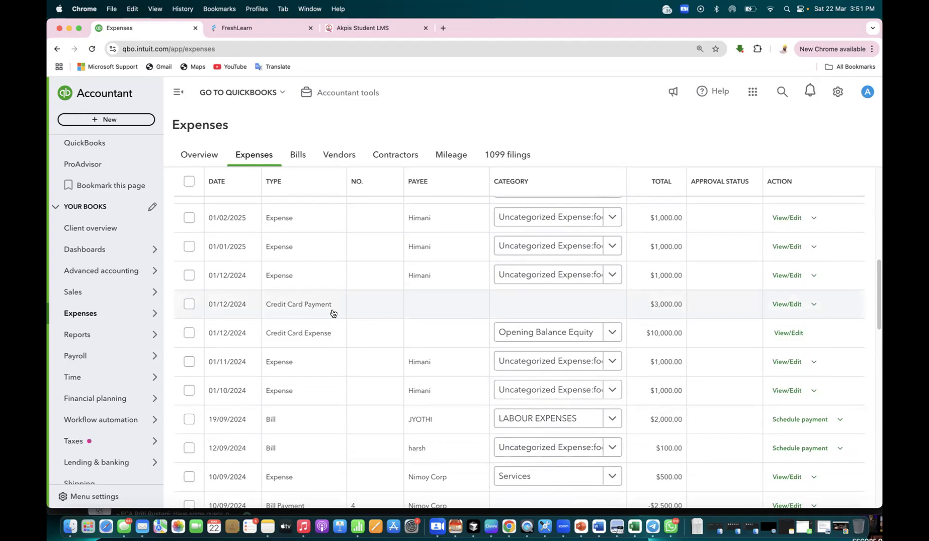
click(779, 309)
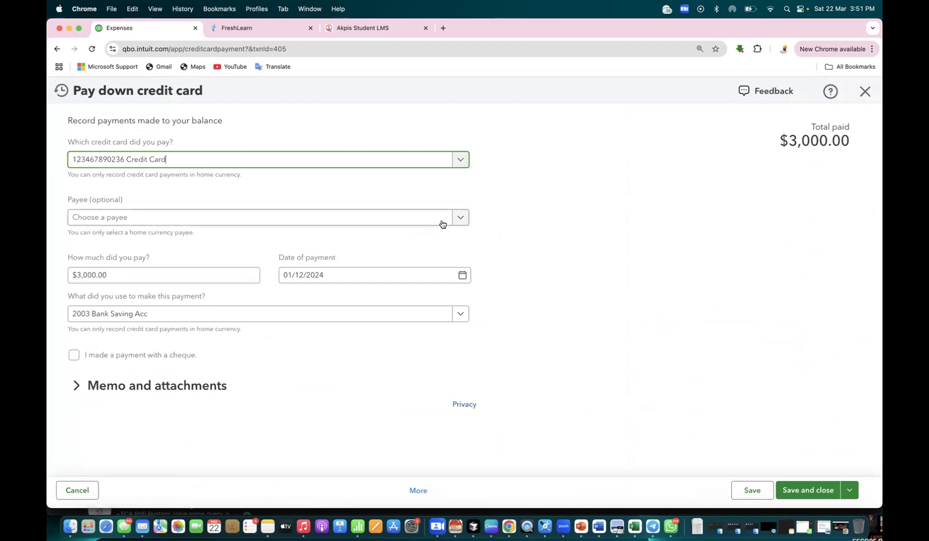
Set the credit card payment's payee to the vendor of the 19/09/2024 labour expenses bill, save it and close the form.
click(460, 219)
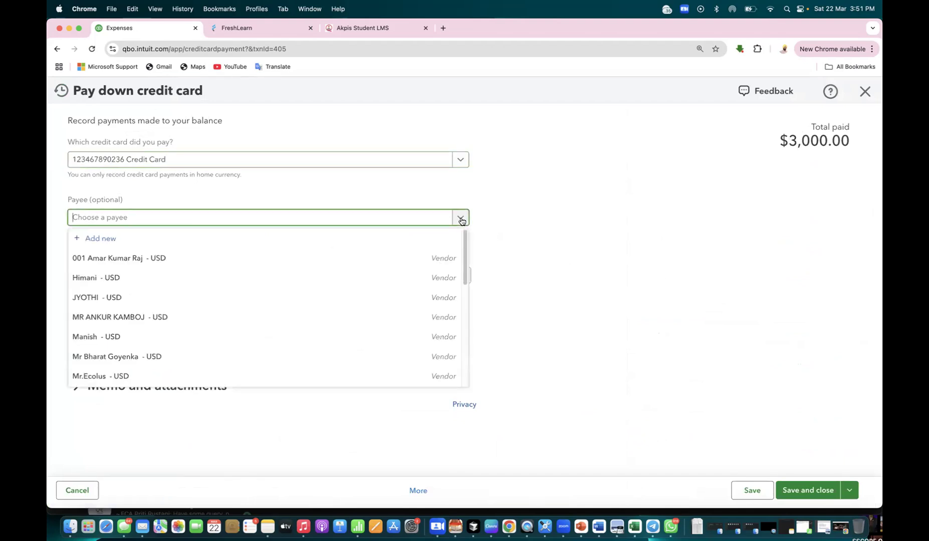
click(313, 217)
click(300, 218)
text(ven)
key(BackSpace)
key(BackSpace)
key(BackSpace)
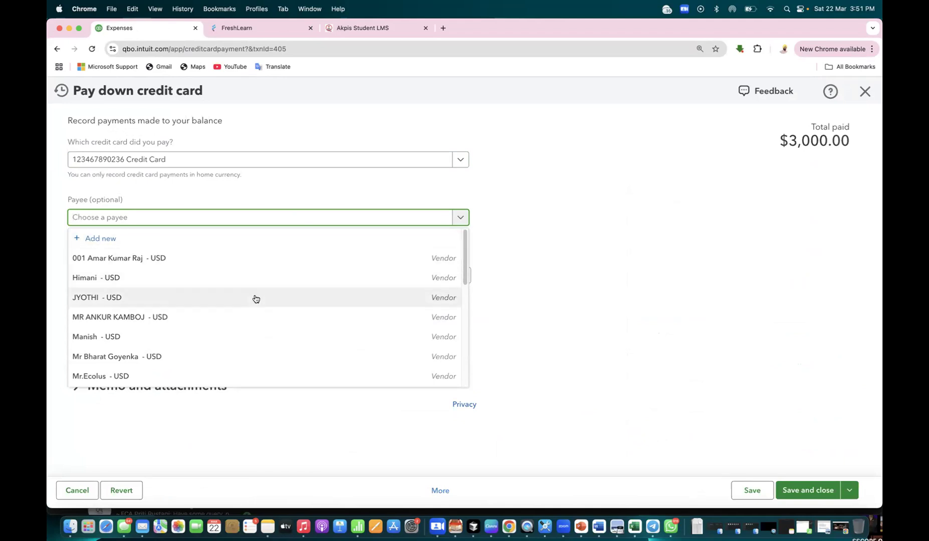
click(256, 298)
click(747, 490)
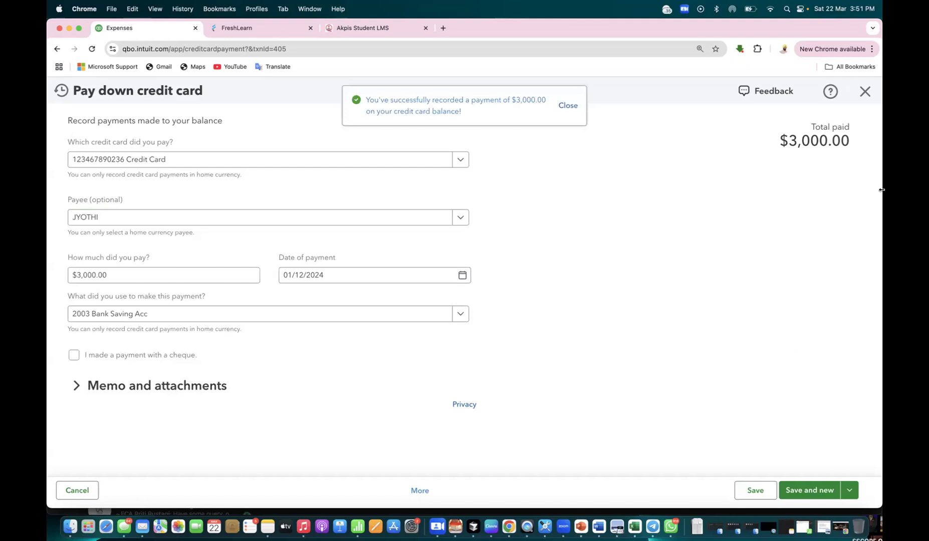
click(863, 93)
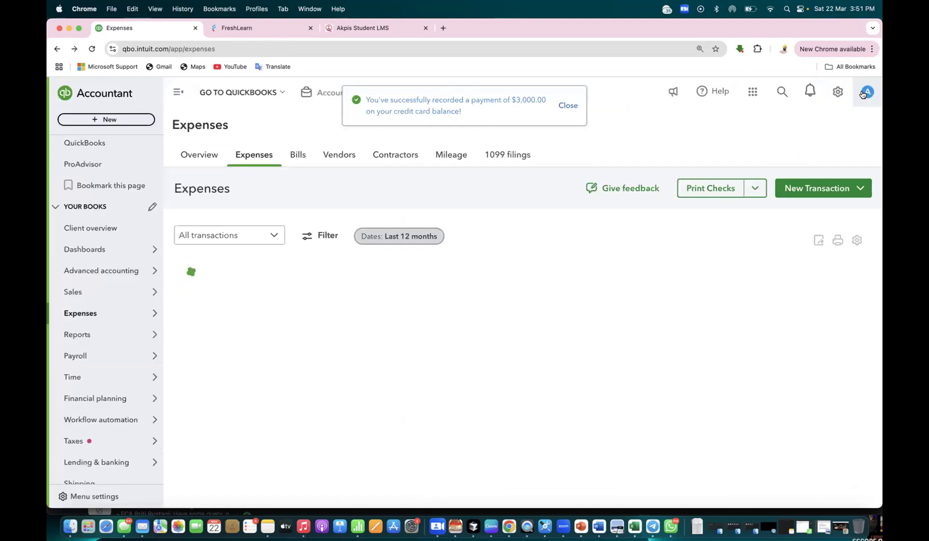
Check the payee of the 01/12/2024 credit card payment in the expense transactions list.
scroll(877, 240, down, 2)
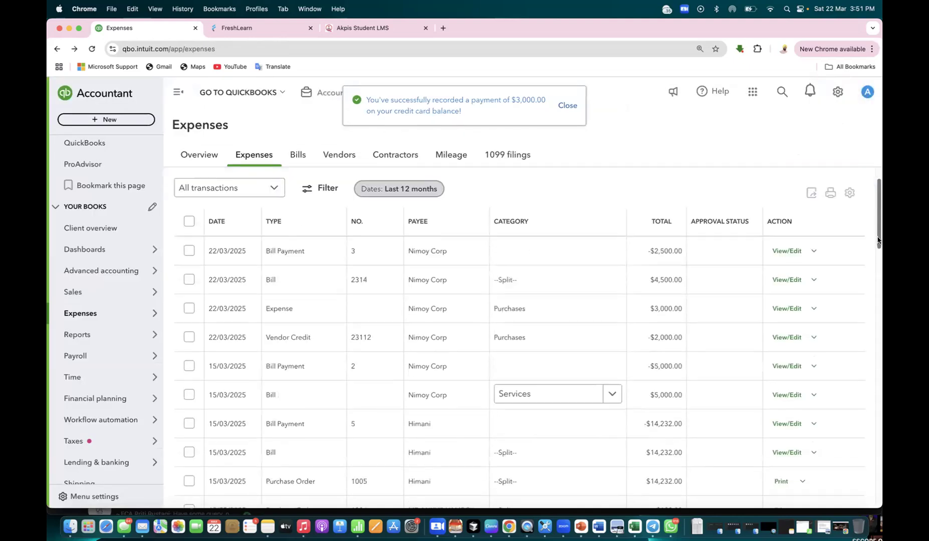
scroll(878, 240, down, 5)
scroll(879, 271, down, 4)
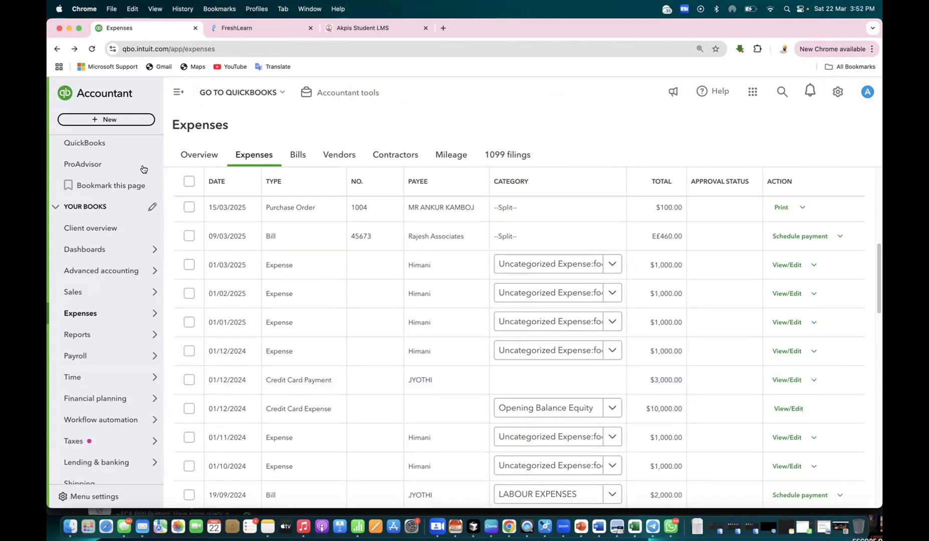
click(113, 122)
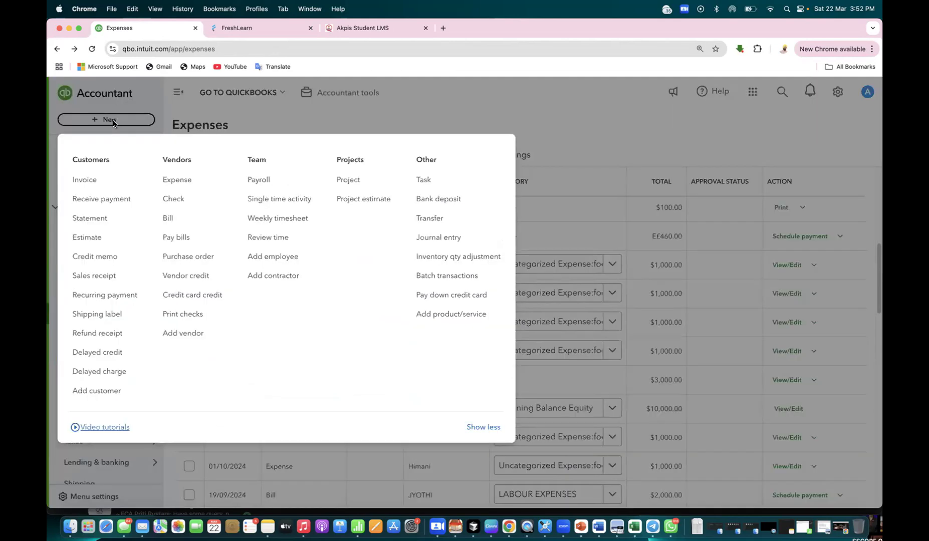
click(191, 294)
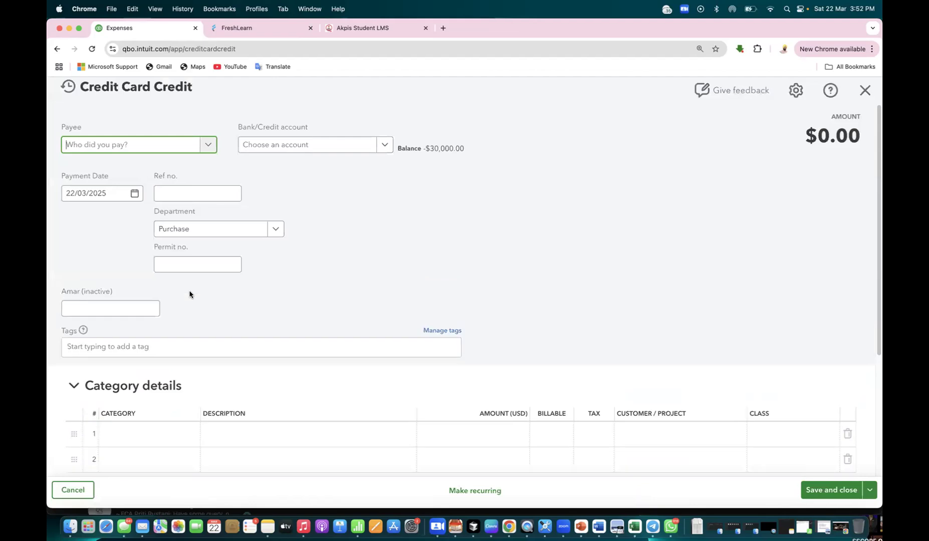
click(208, 149)
click(169, 148)
text(jyothi)
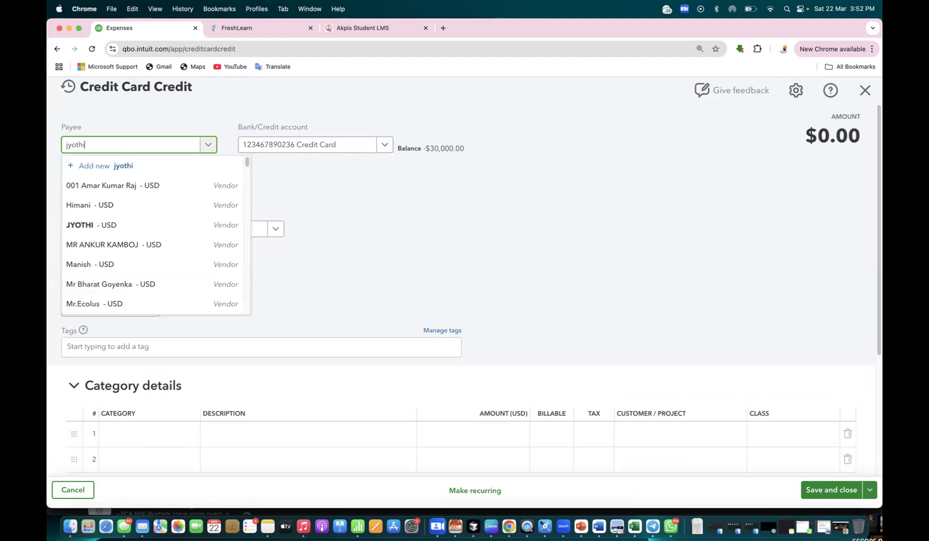
click(144, 185)
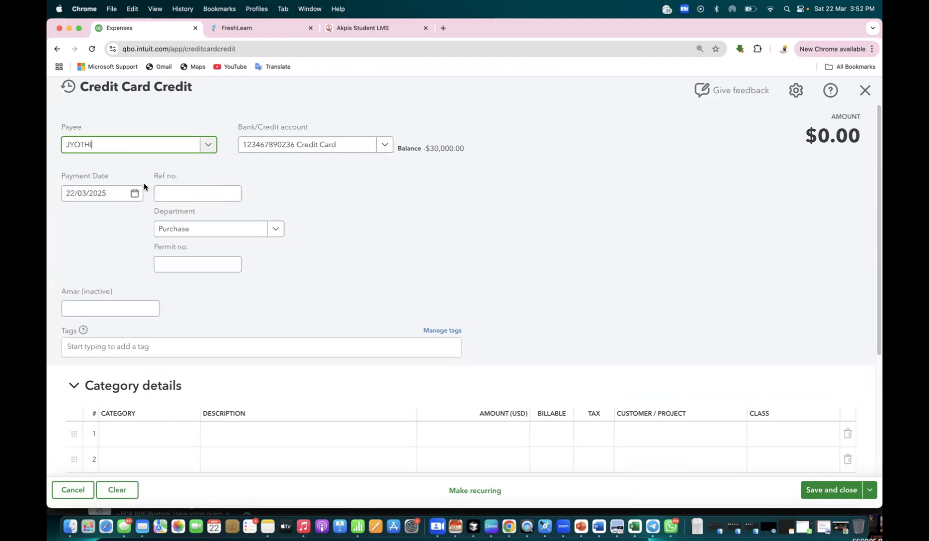
click(367, 210)
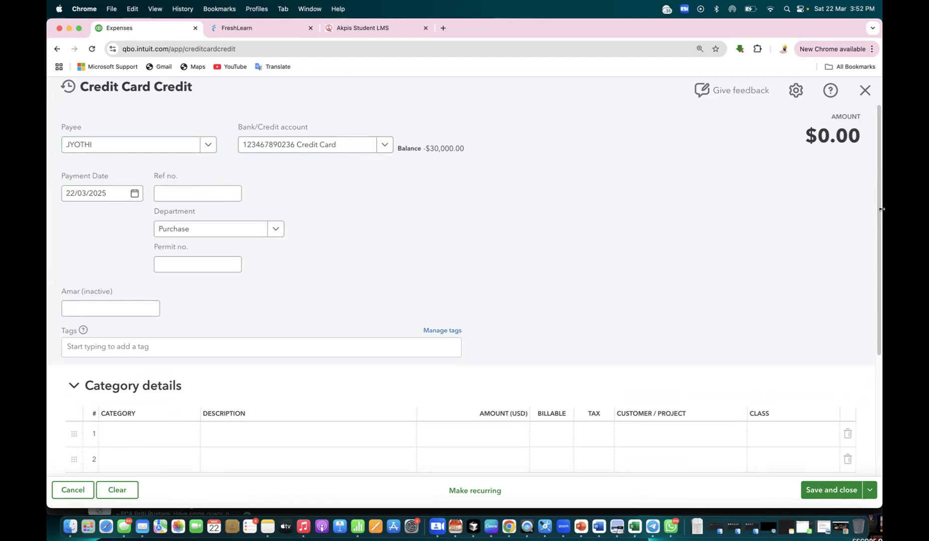
drag(881, 209, 884, 369)
click(91, 341)
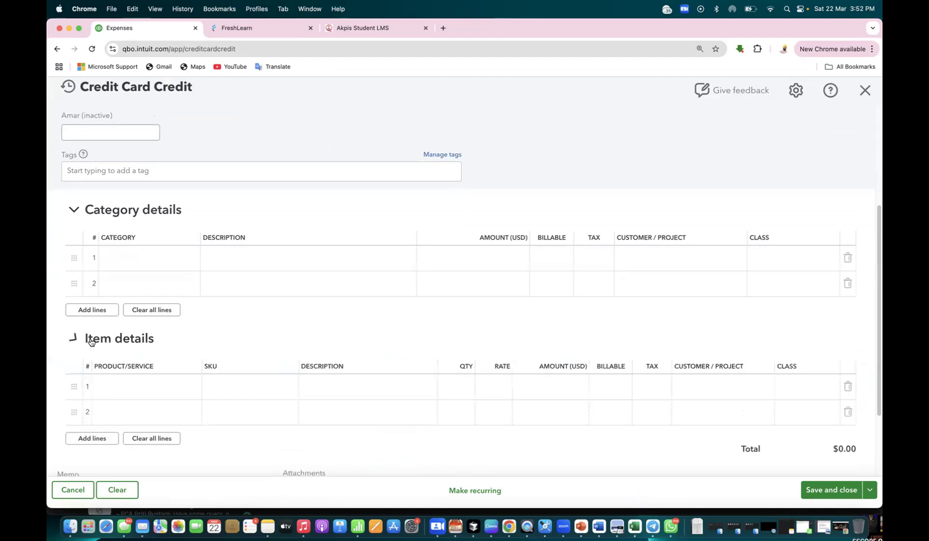
click(190, 386)
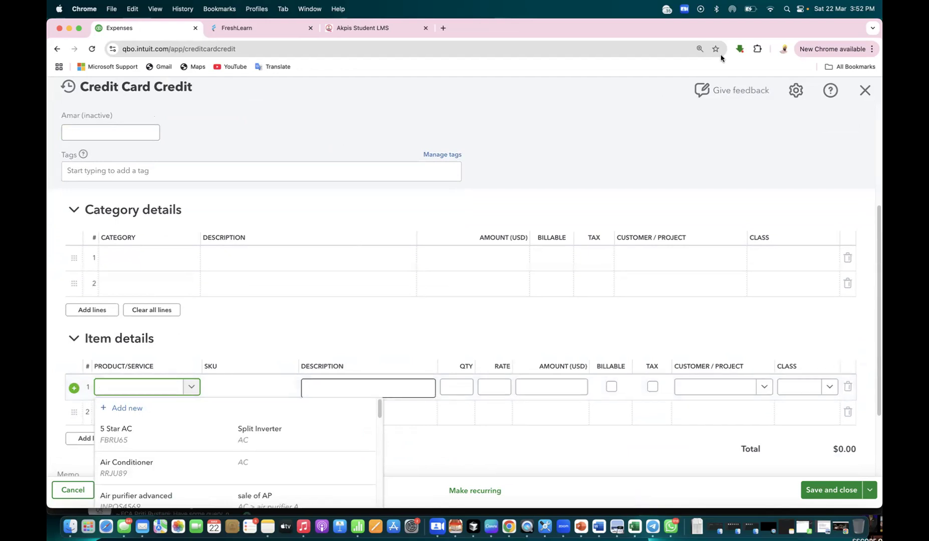
click(863, 97)
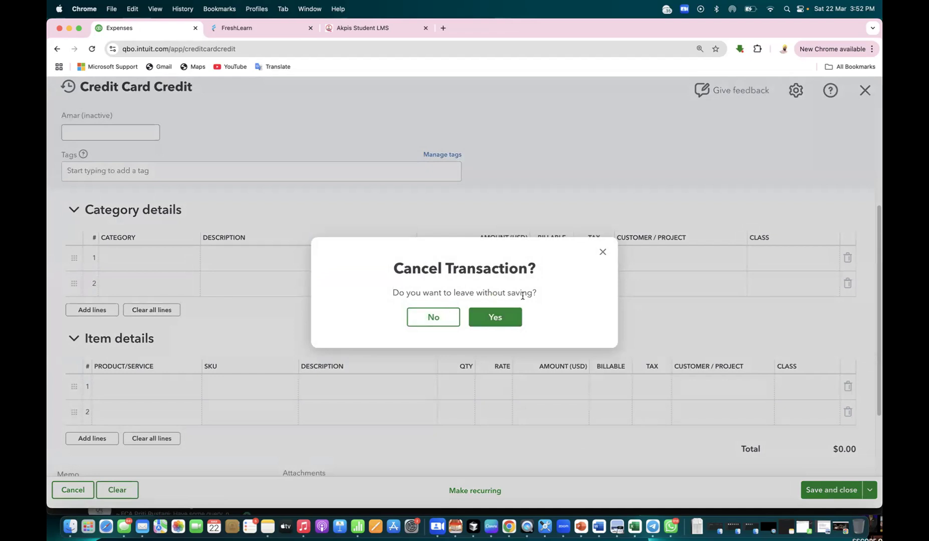
click(501, 322)
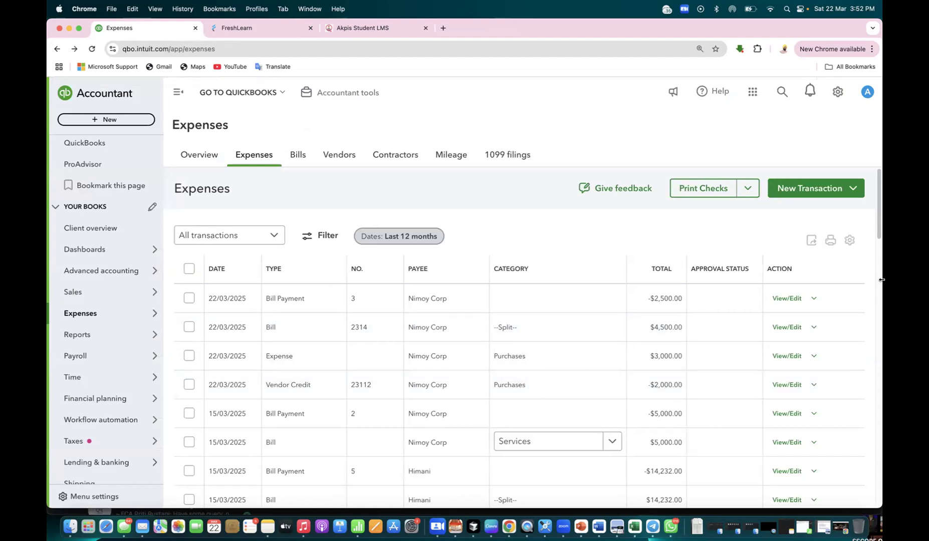
Reopen the 01/12/2024 credit card payment, review its payee and payment details, and close it.
drag(880, 239, 810, 319)
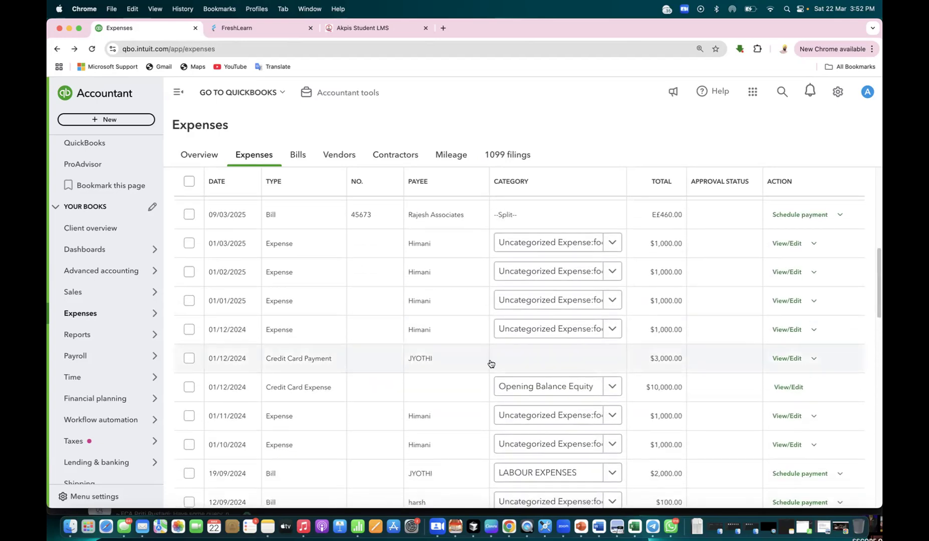
click(561, 361)
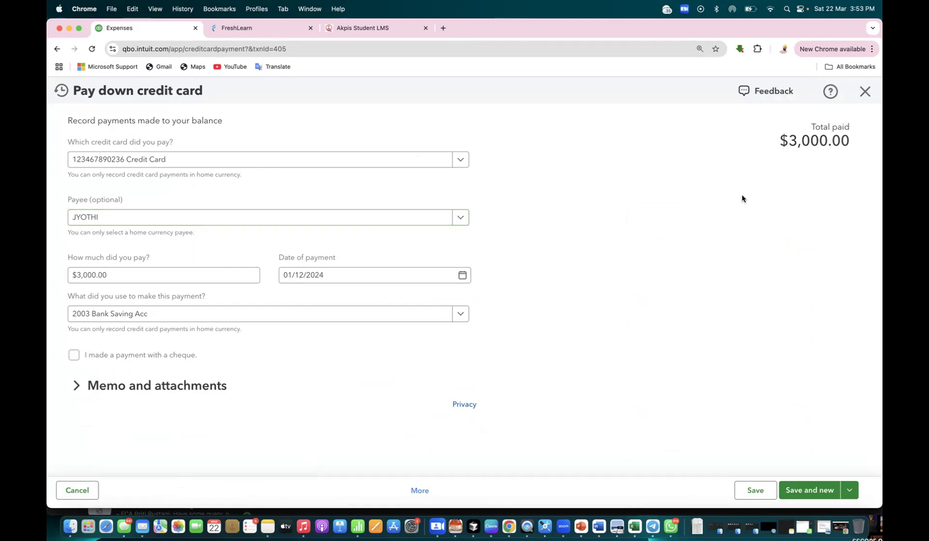
click(869, 97)
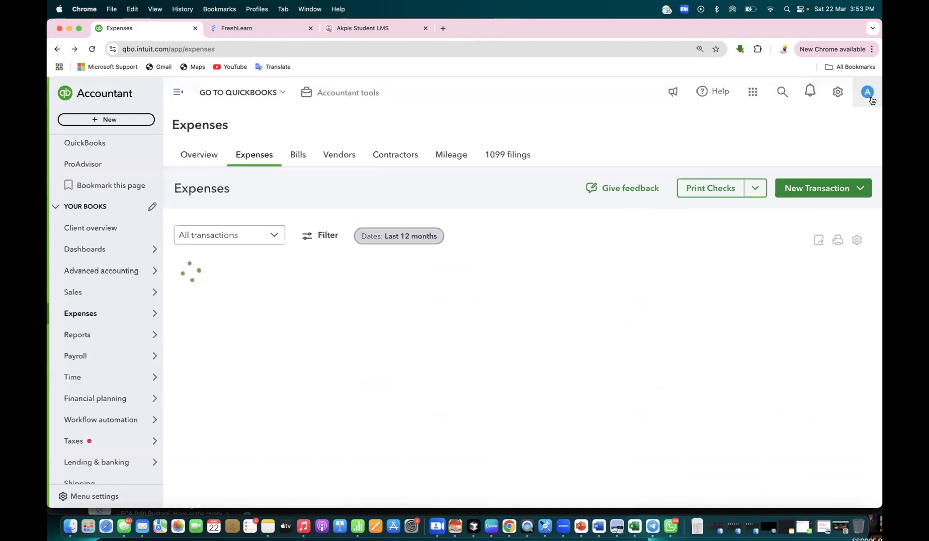
Start a new credit card credit for the same vendor as the credit card payment, with reference number 2134.
click(143, 123)
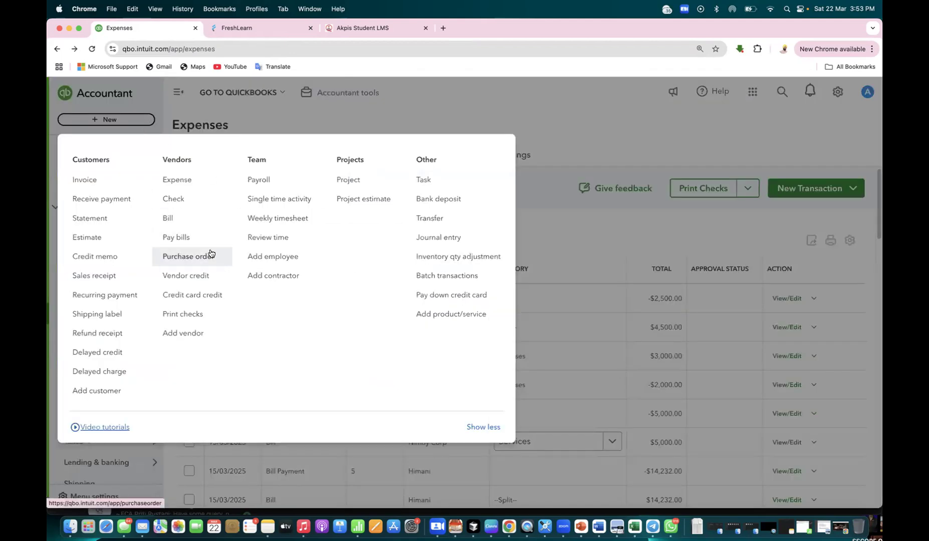
click(201, 295)
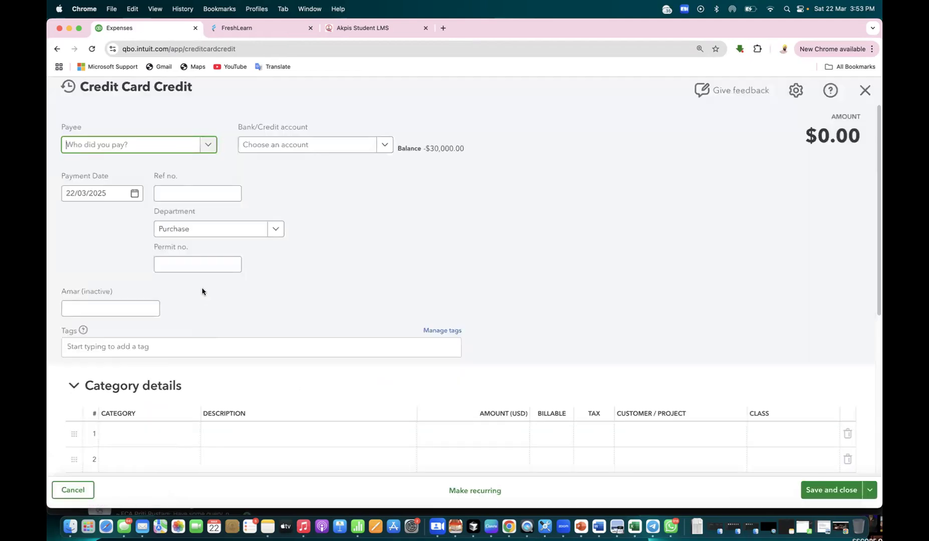
click(171, 146)
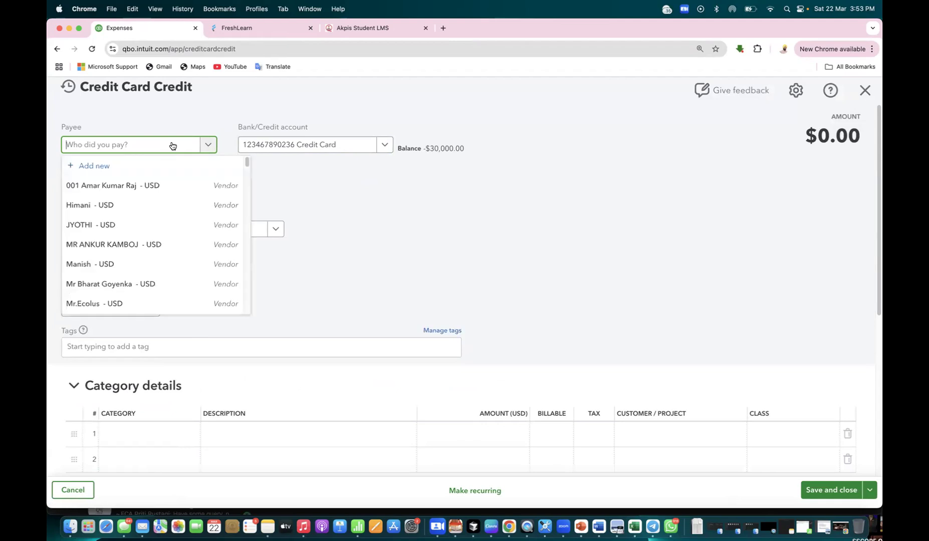
text(jyothi)
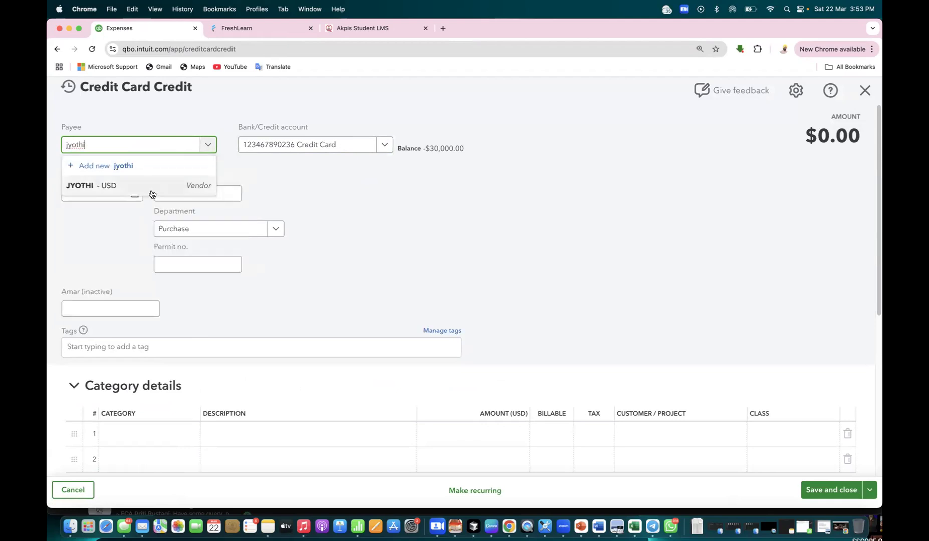
click(151, 188)
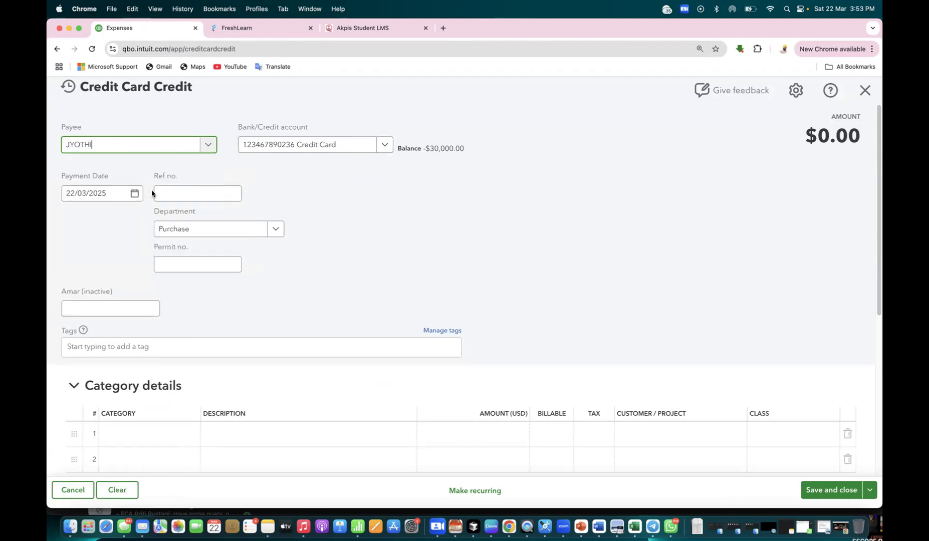
click(222, 195)
text(2134)
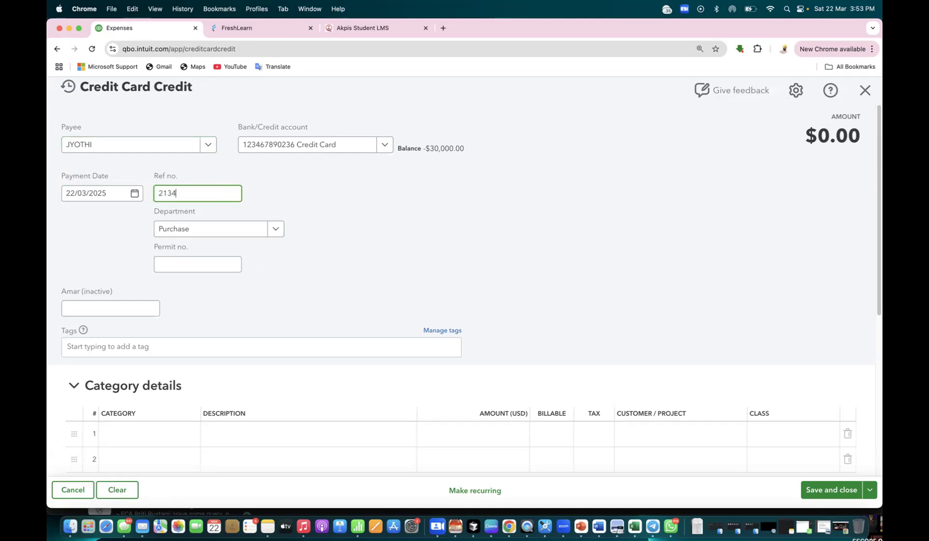
click(485, 281)
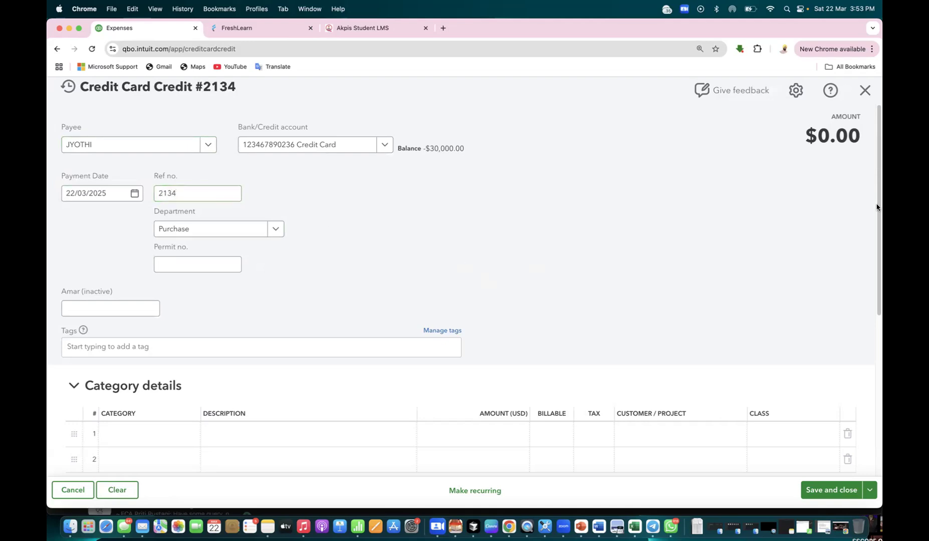
Add a category line to the credit card credit for Uncategorized Expense with an amount of 3,000 USD.
drag(878, 206, 881, 335)
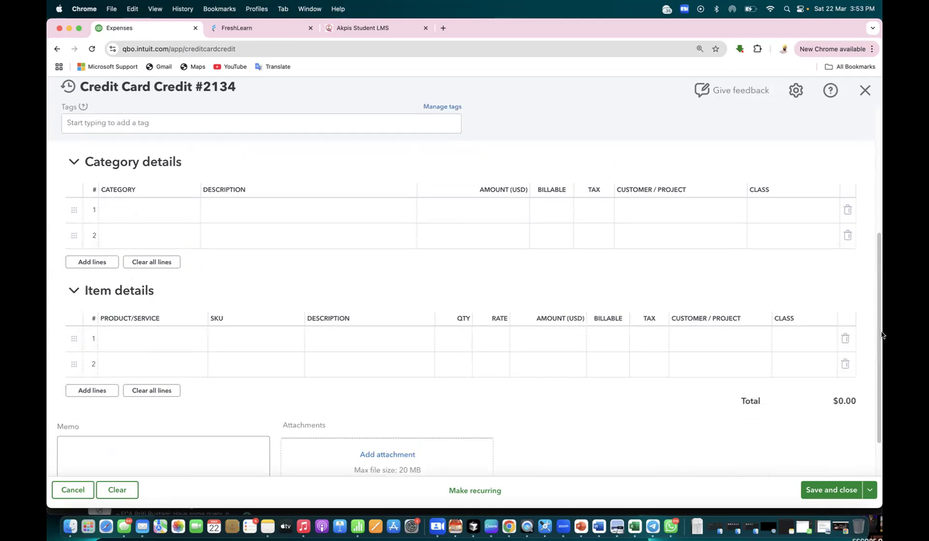
click(192, 211)
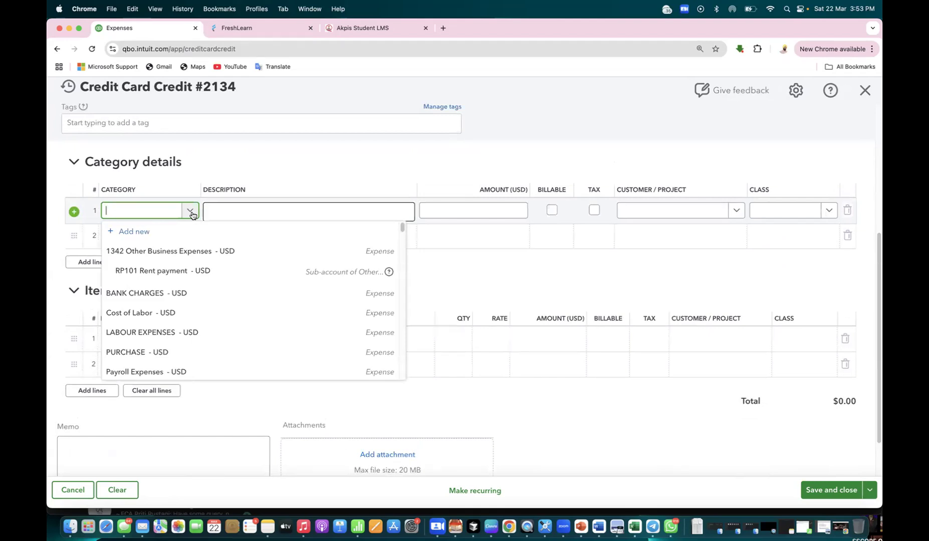
click(251, 176)
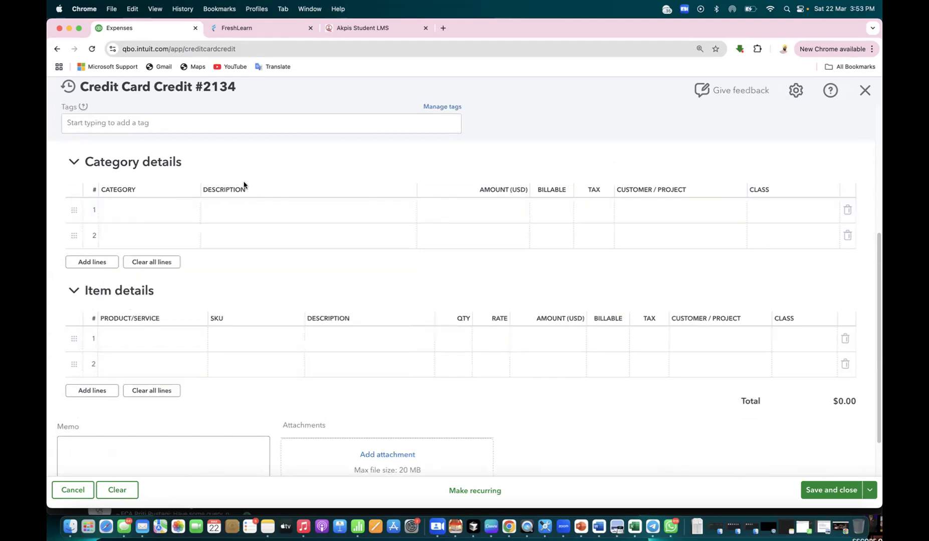
click(190, 210)
click(165, 211)
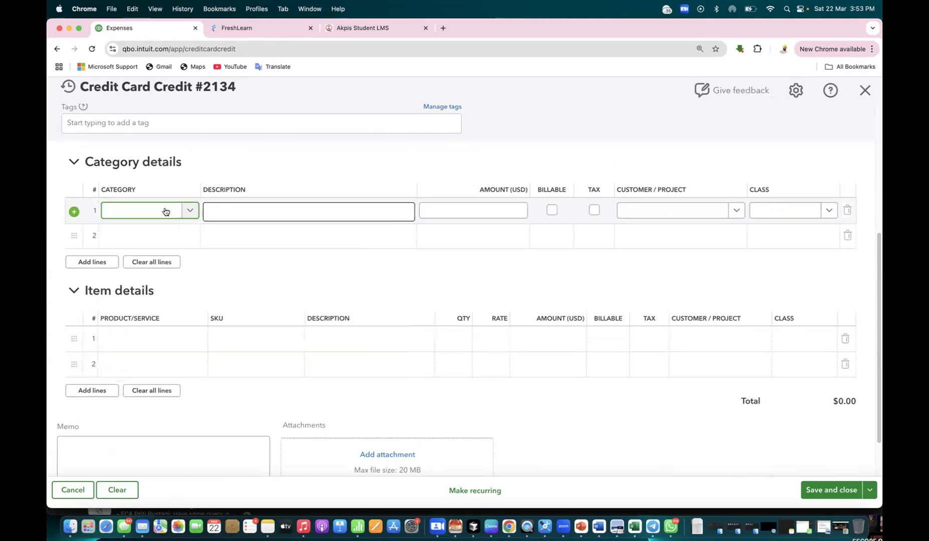
click(165, 212)
text(expe)
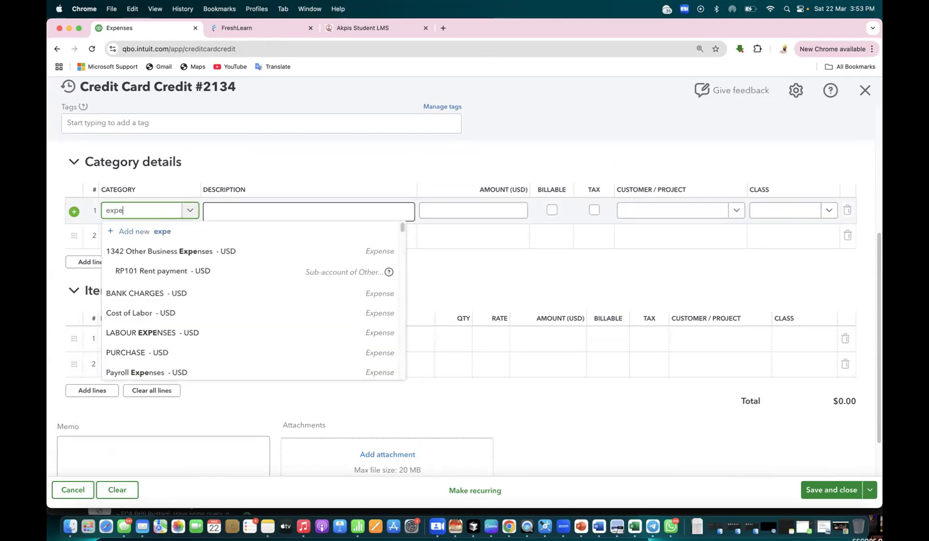
text(nse)
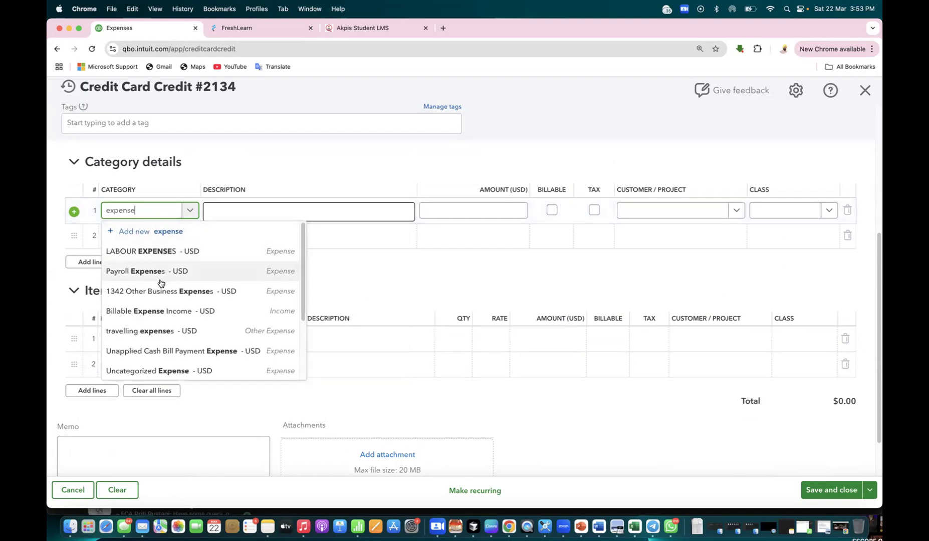
click(165, 369)
click(499, 213)
text(3000)
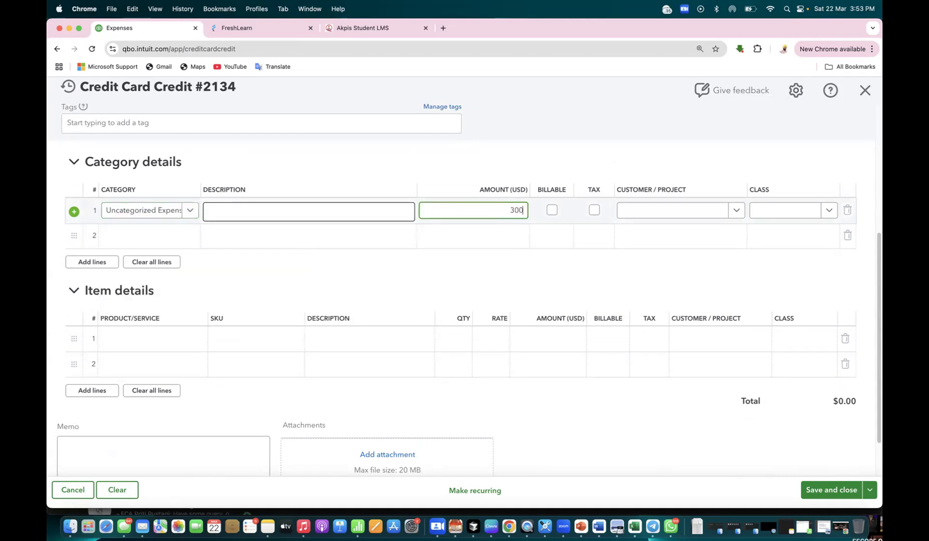
click(540, 256)
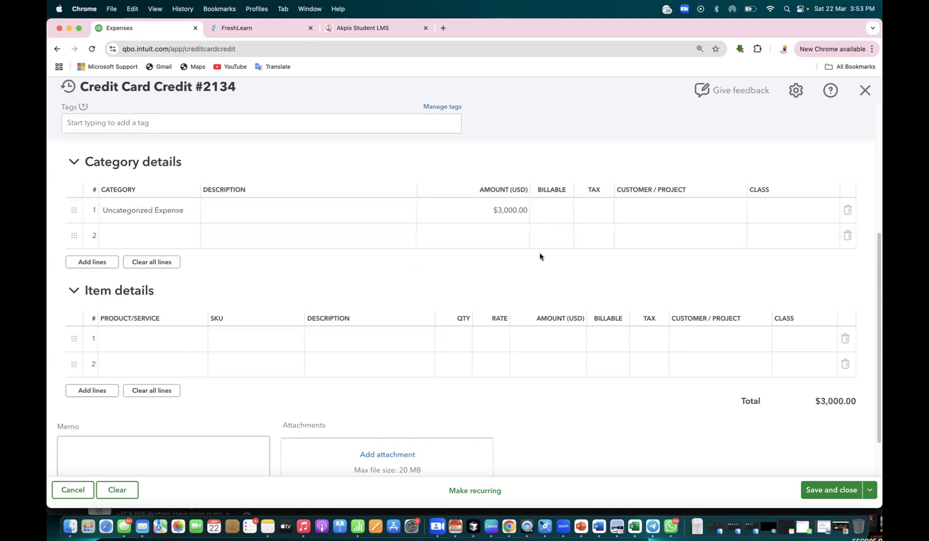
Assign the Uncategorized Expense line the class expense and the customer AKPIS EDU PRIVATE LIMITED.
click(821, 210)
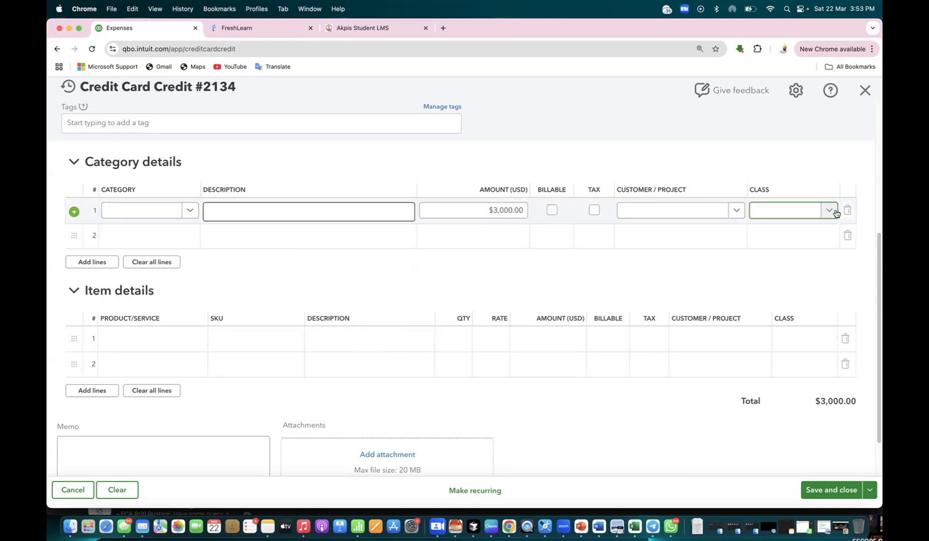
click(835, 212)
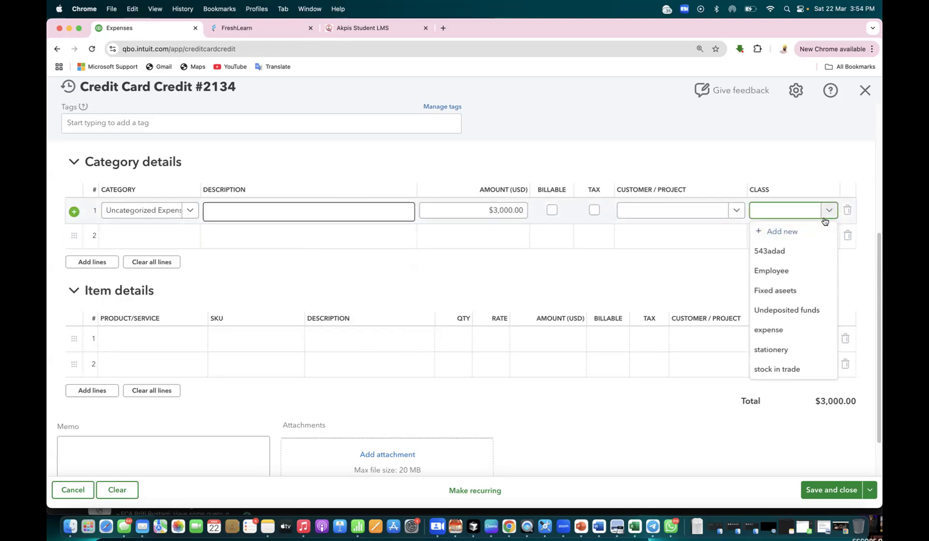
click(779, 328)
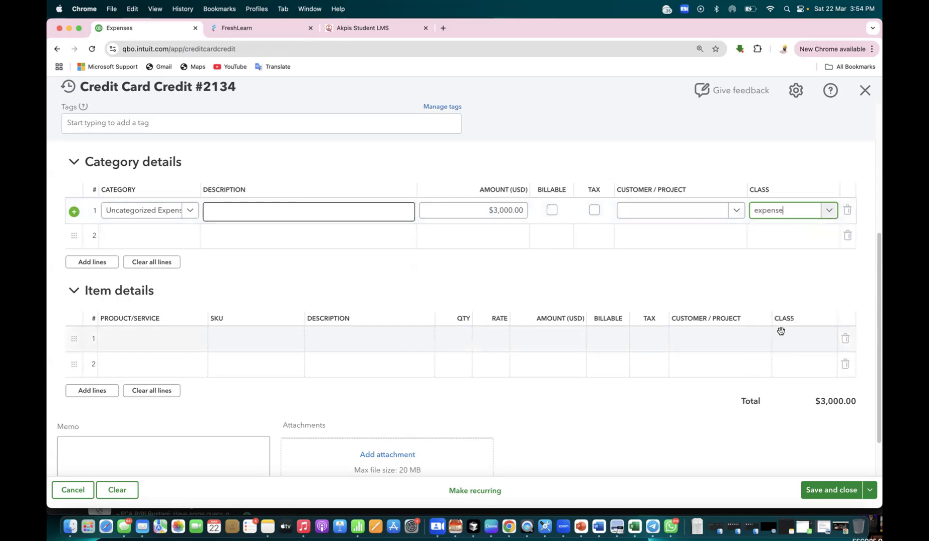
click(735, 212)
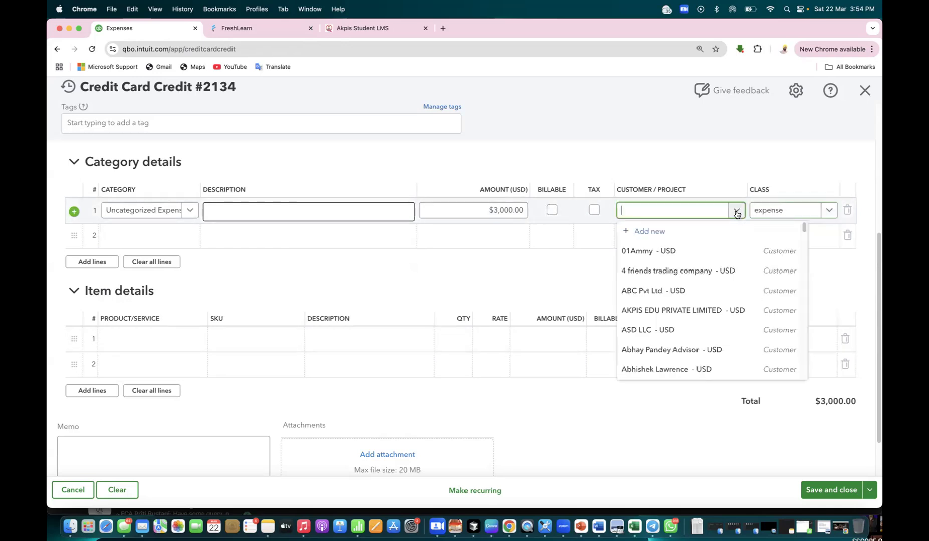
click(704, 309)
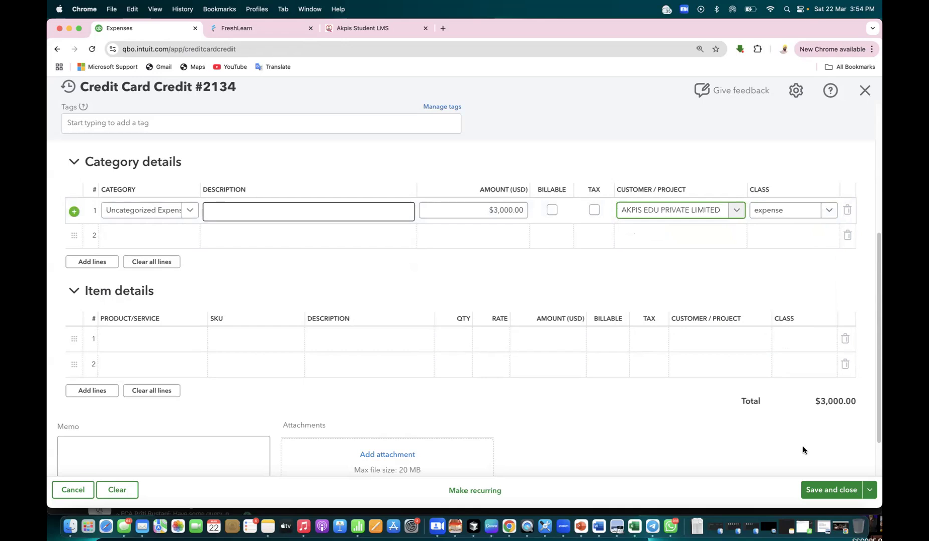
Save credit card credit 2134 and close the form.
click(876, 389)
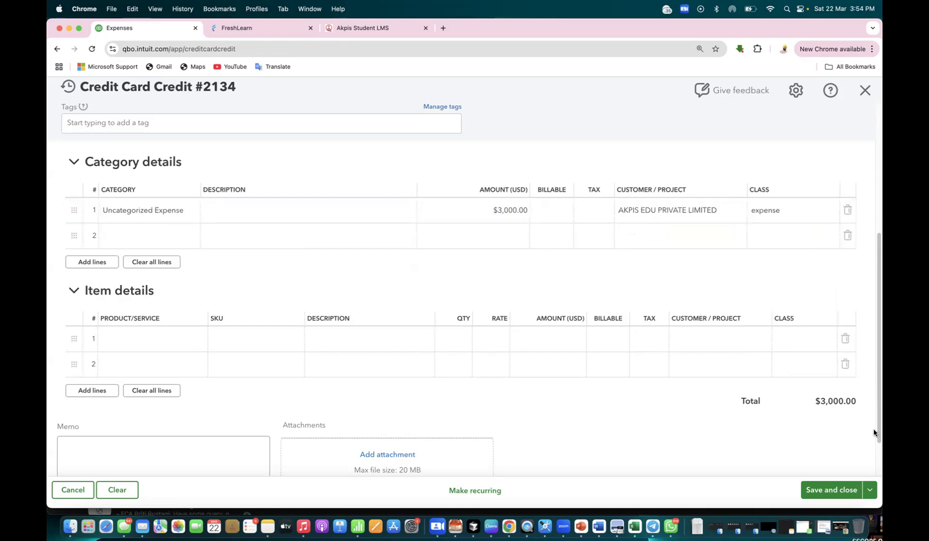
drag(875, 434, 877, 460)
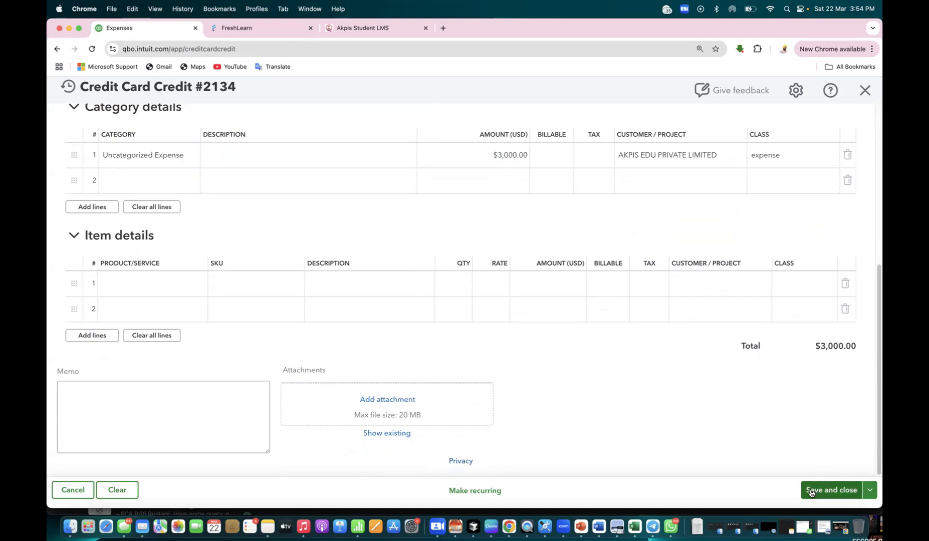
click(810, 492)
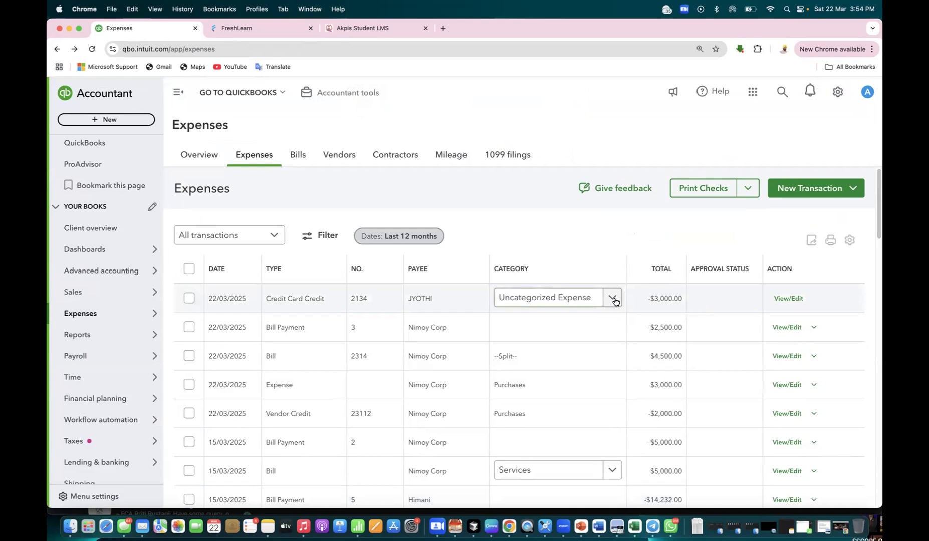
click(138, 121)
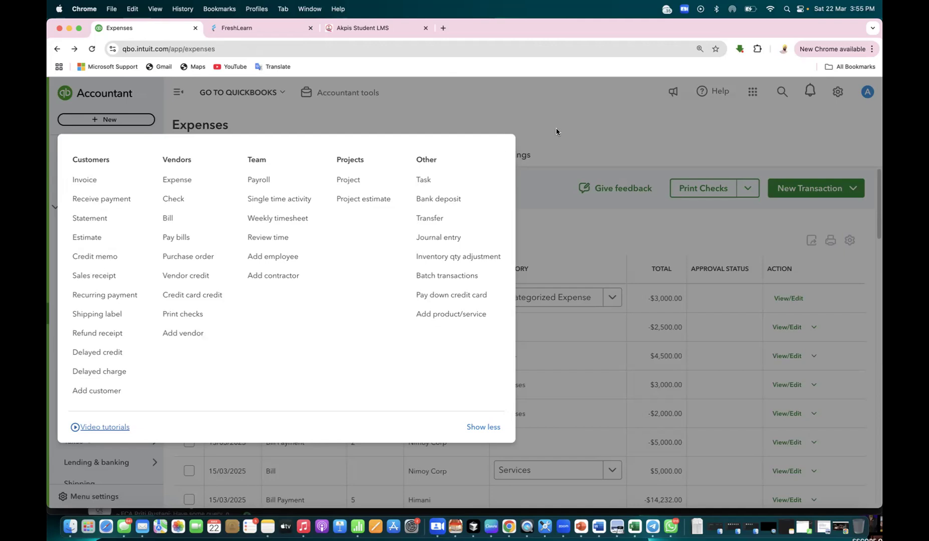
click(565, 129)
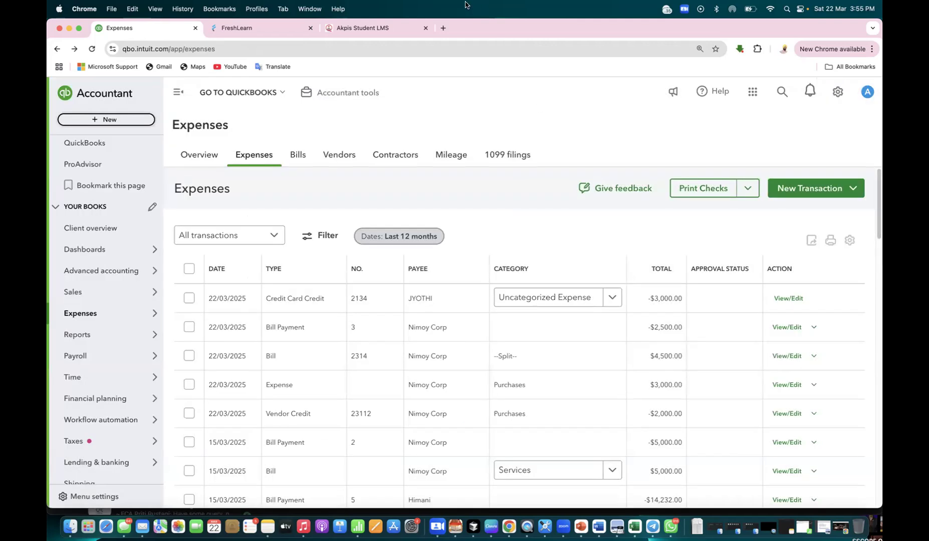
Open chatgpt.com in a new browser tab.
click(443, 27)
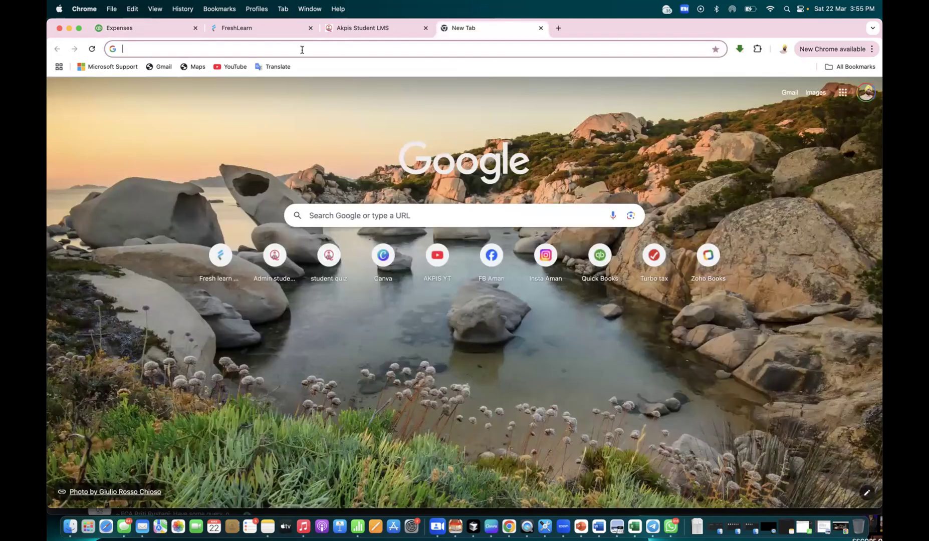
click(300, 47)
text(chatgpt.com)
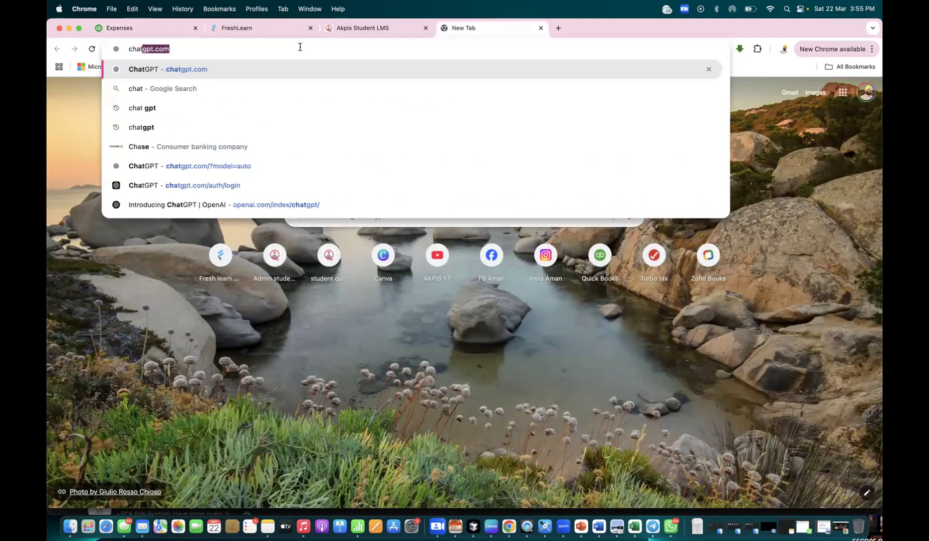
key(Return)
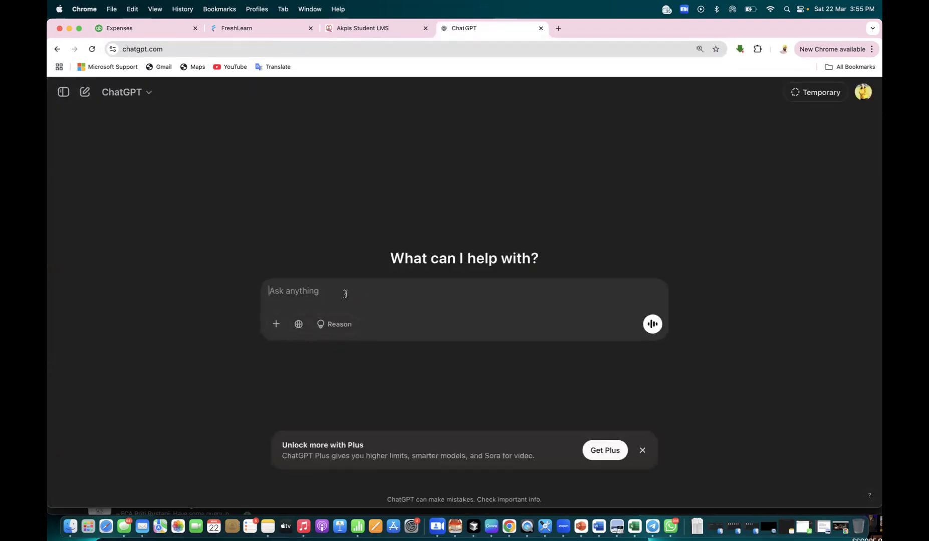
Ask ChatGPT to "make a case study with financial figures for customers in quickbooks software" and look through the generated document.
text(make a case study with fiunan)
key(BackSpace)
key(BackSpace)
key(BackSpace)
text(nancial )
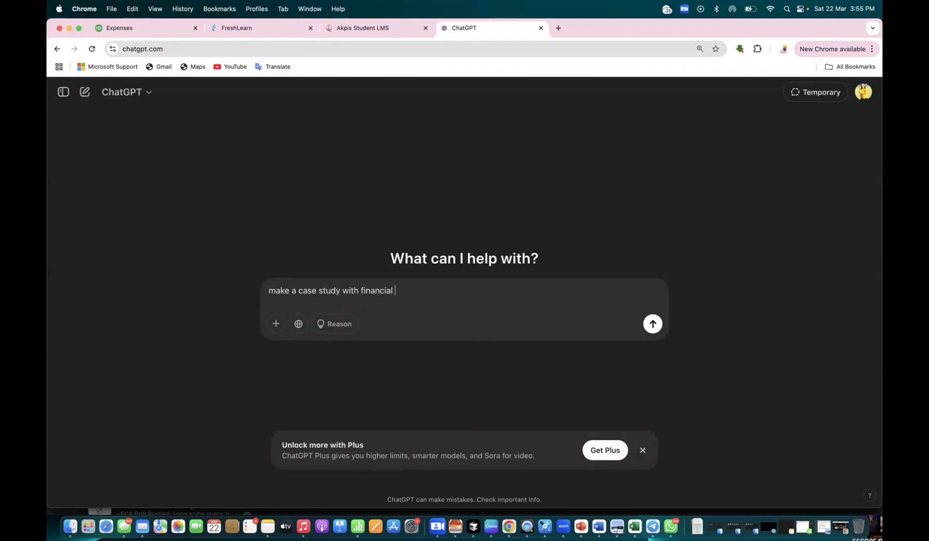
text(figures for customers in quickboo)
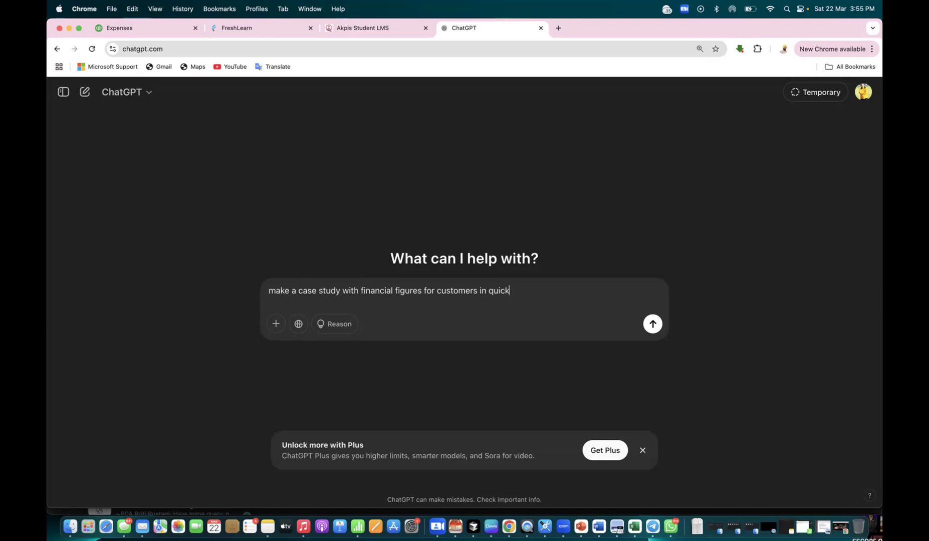
text(ks software)
key(Return)
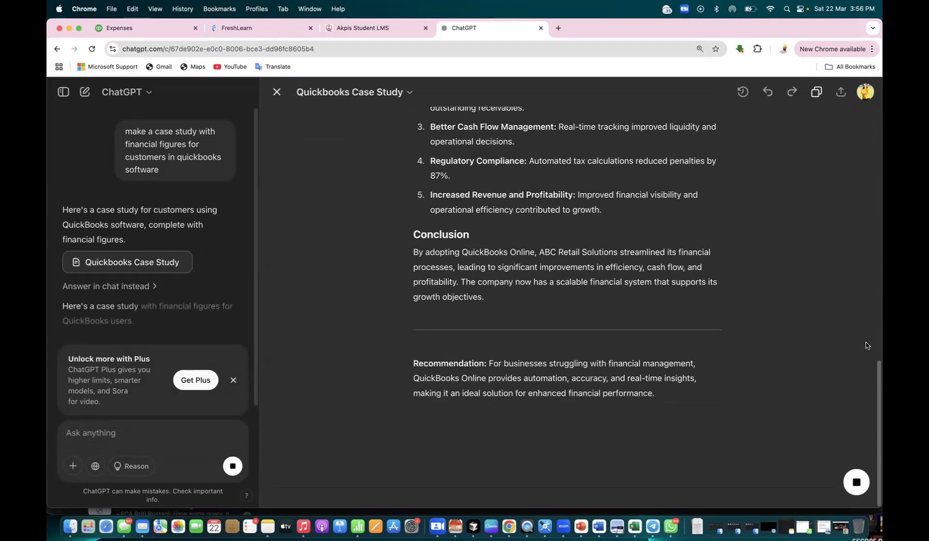
drag(879, 373, 880, 268)
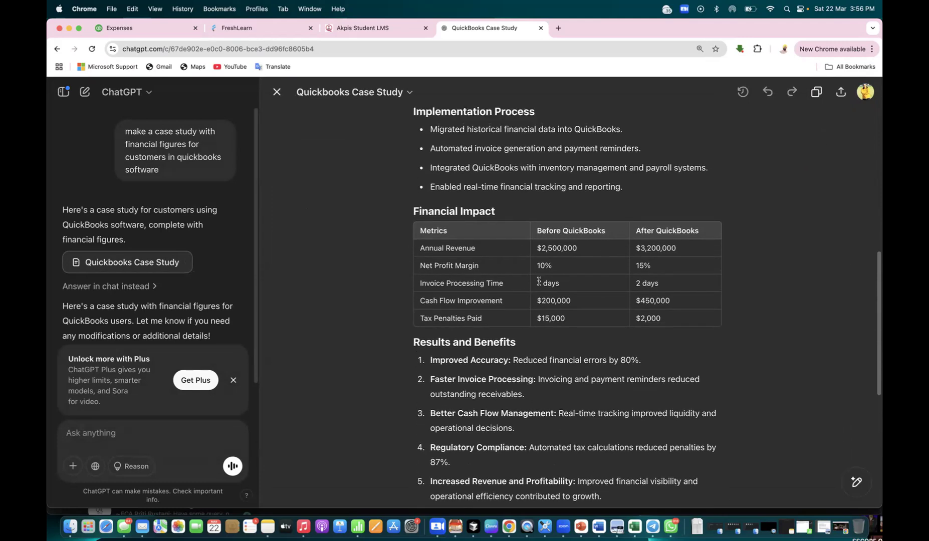
drag(881, 301, 882, 489)
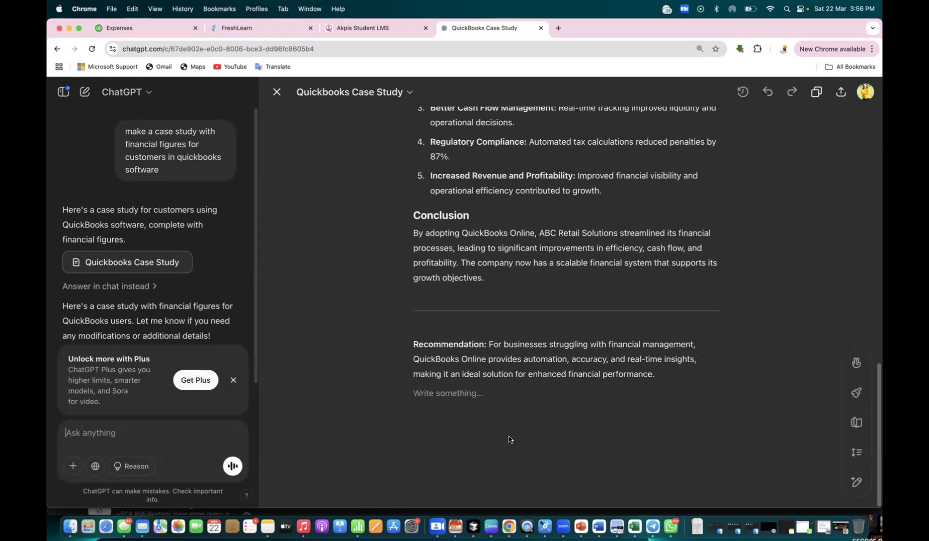
Try to request "make transactions for invoices for practice in quickbooks" below the case study's recommendation, then close the document.
text(make)
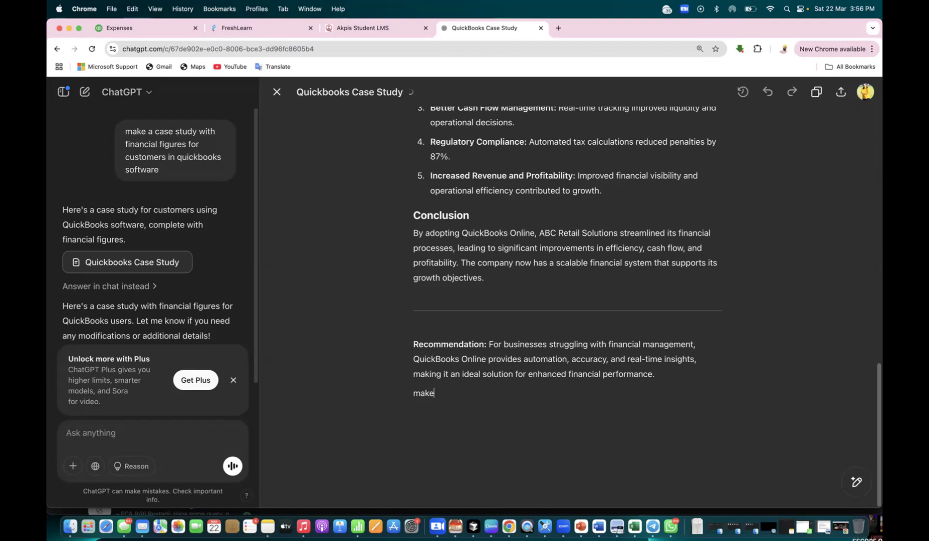
text( invoices for practice in quic)
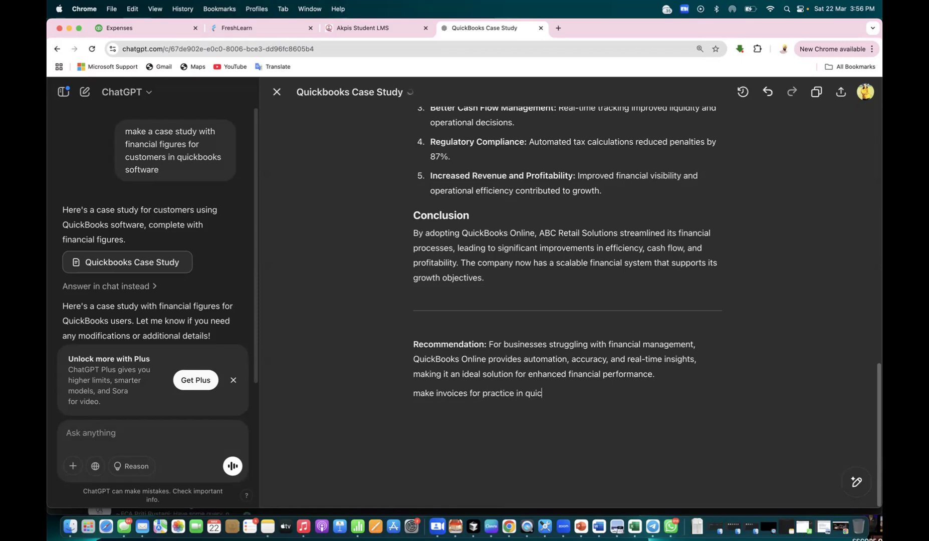
text(kbooks)
click(436, 394)
text(transact)
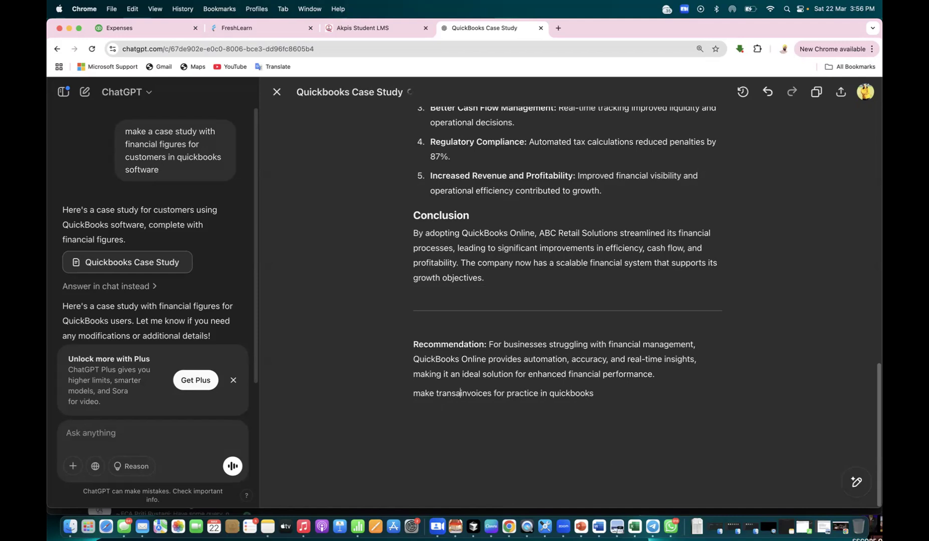
text(ions for)
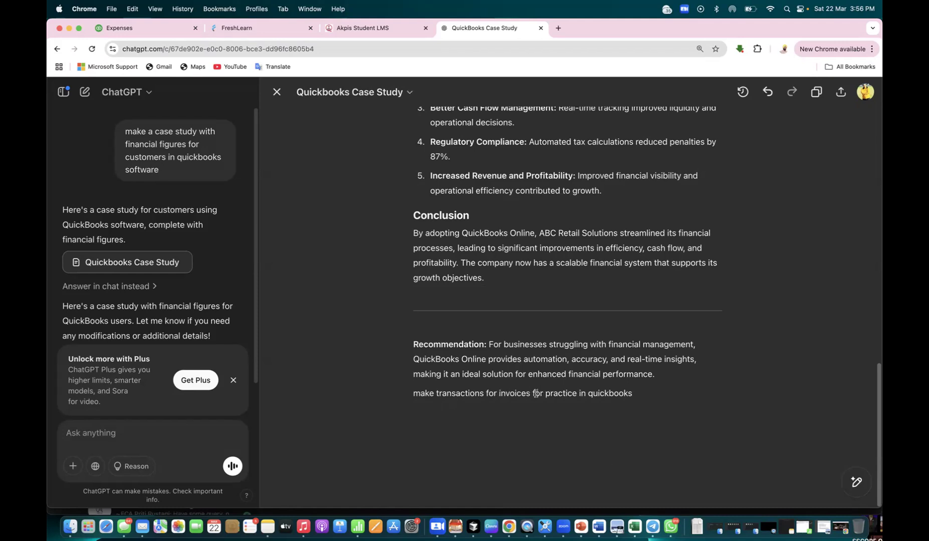
key(Return)
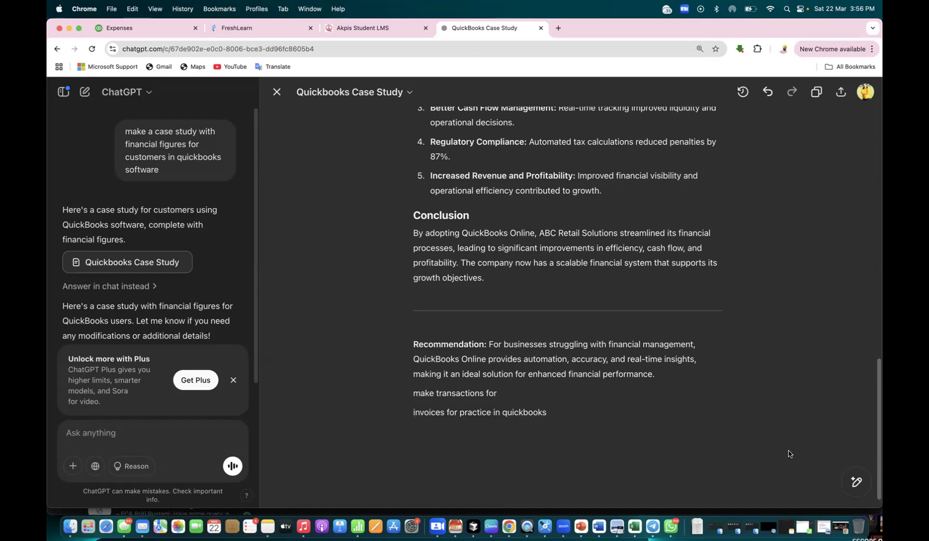
key(Return)
key(Return)
key(Return)
key(Return)
key(Return)
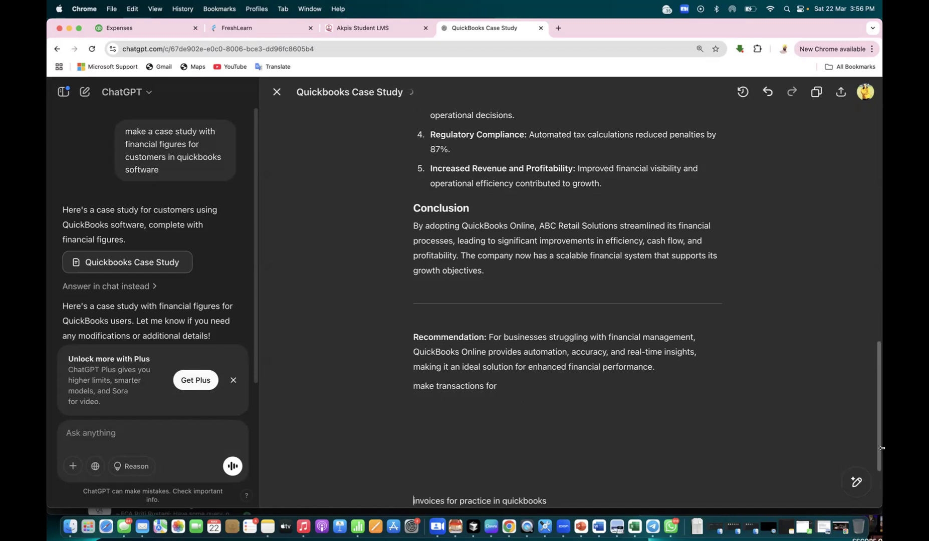
scroll(877, 445, down, 3)
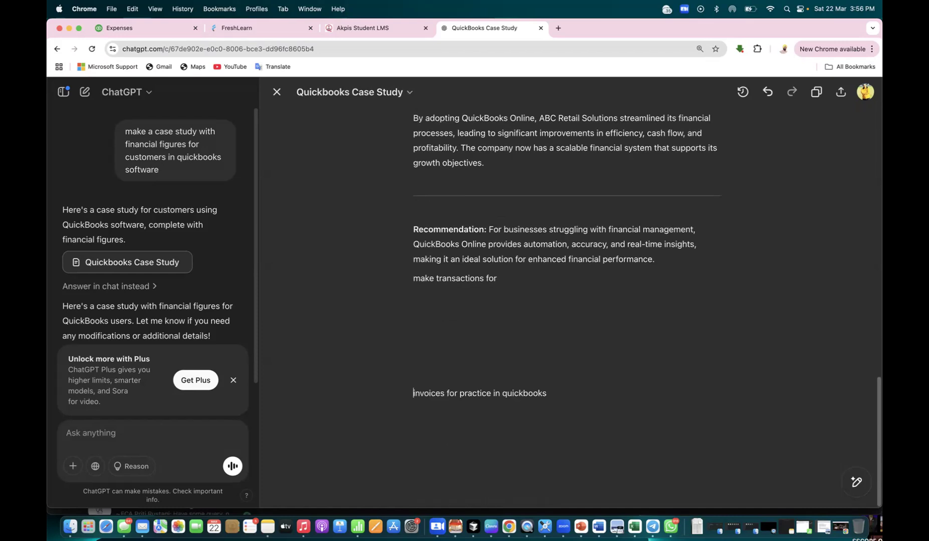
click(277, 92)
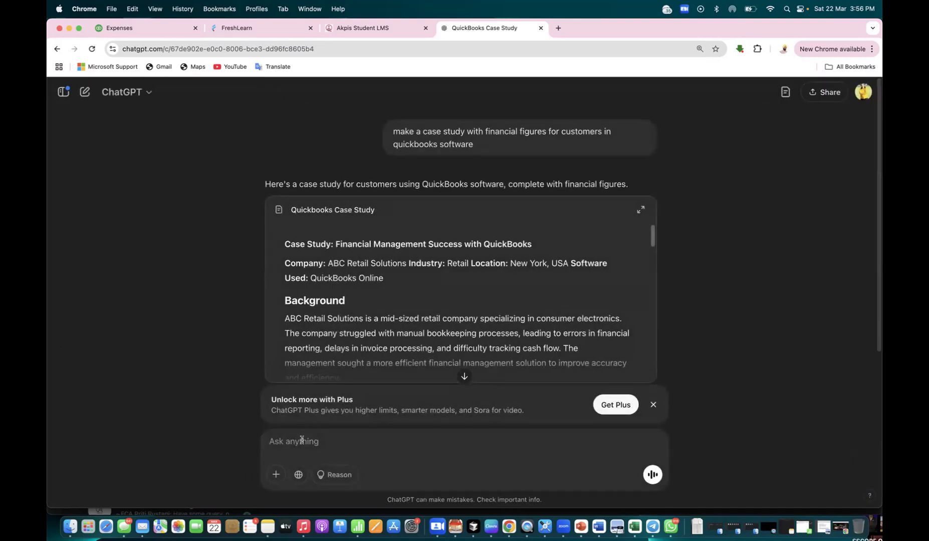
Ask ChatGPT to "Make transactions with financial figures for practice in quickbooks software for customers instead" and view the document's practice transactions.
text(Make transactions with financial figure)
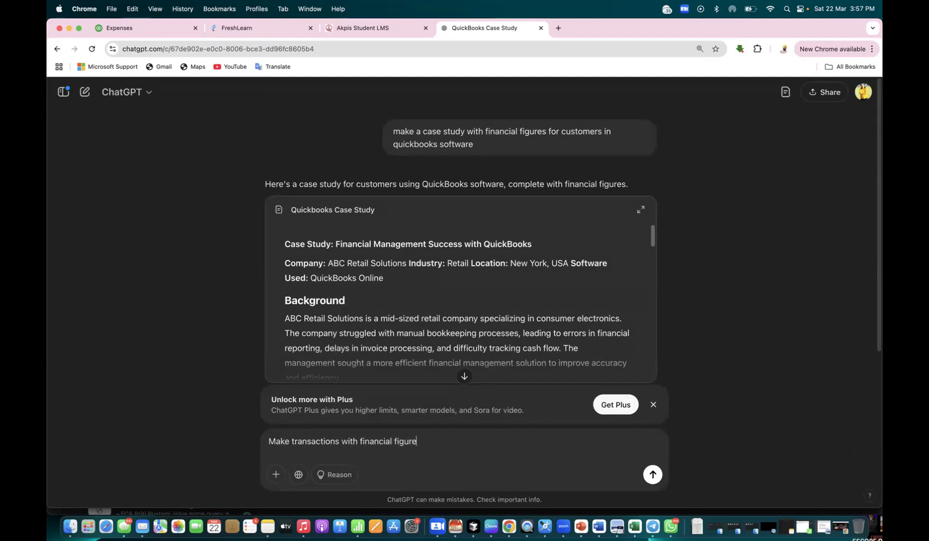
text(s for practice in quickbooks software)
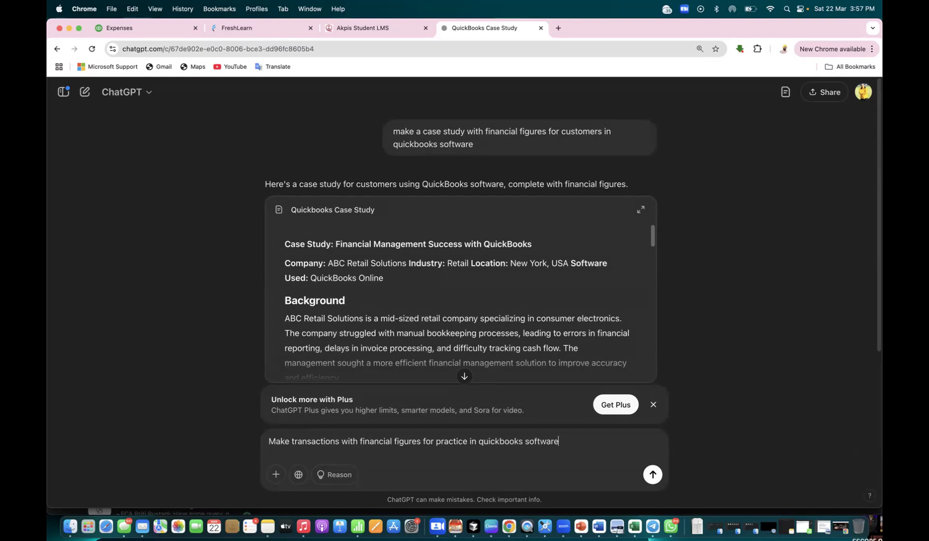
text( for )
text(customers)
text( instead)
key(Return)
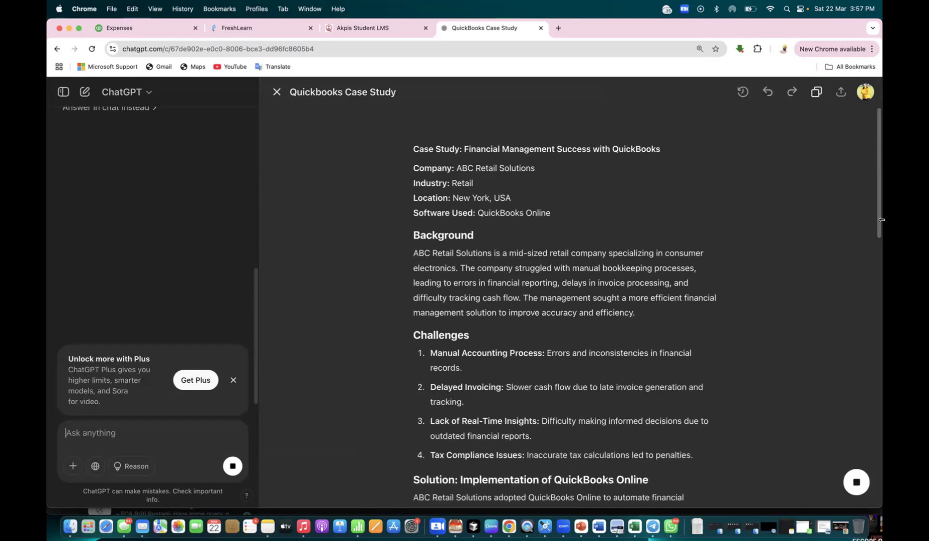
drag(879, 222, 881, 383)
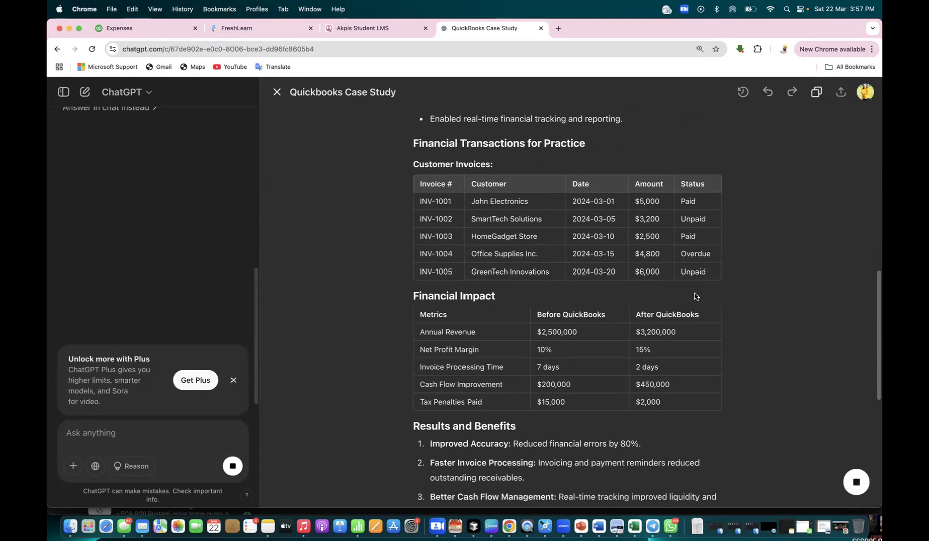